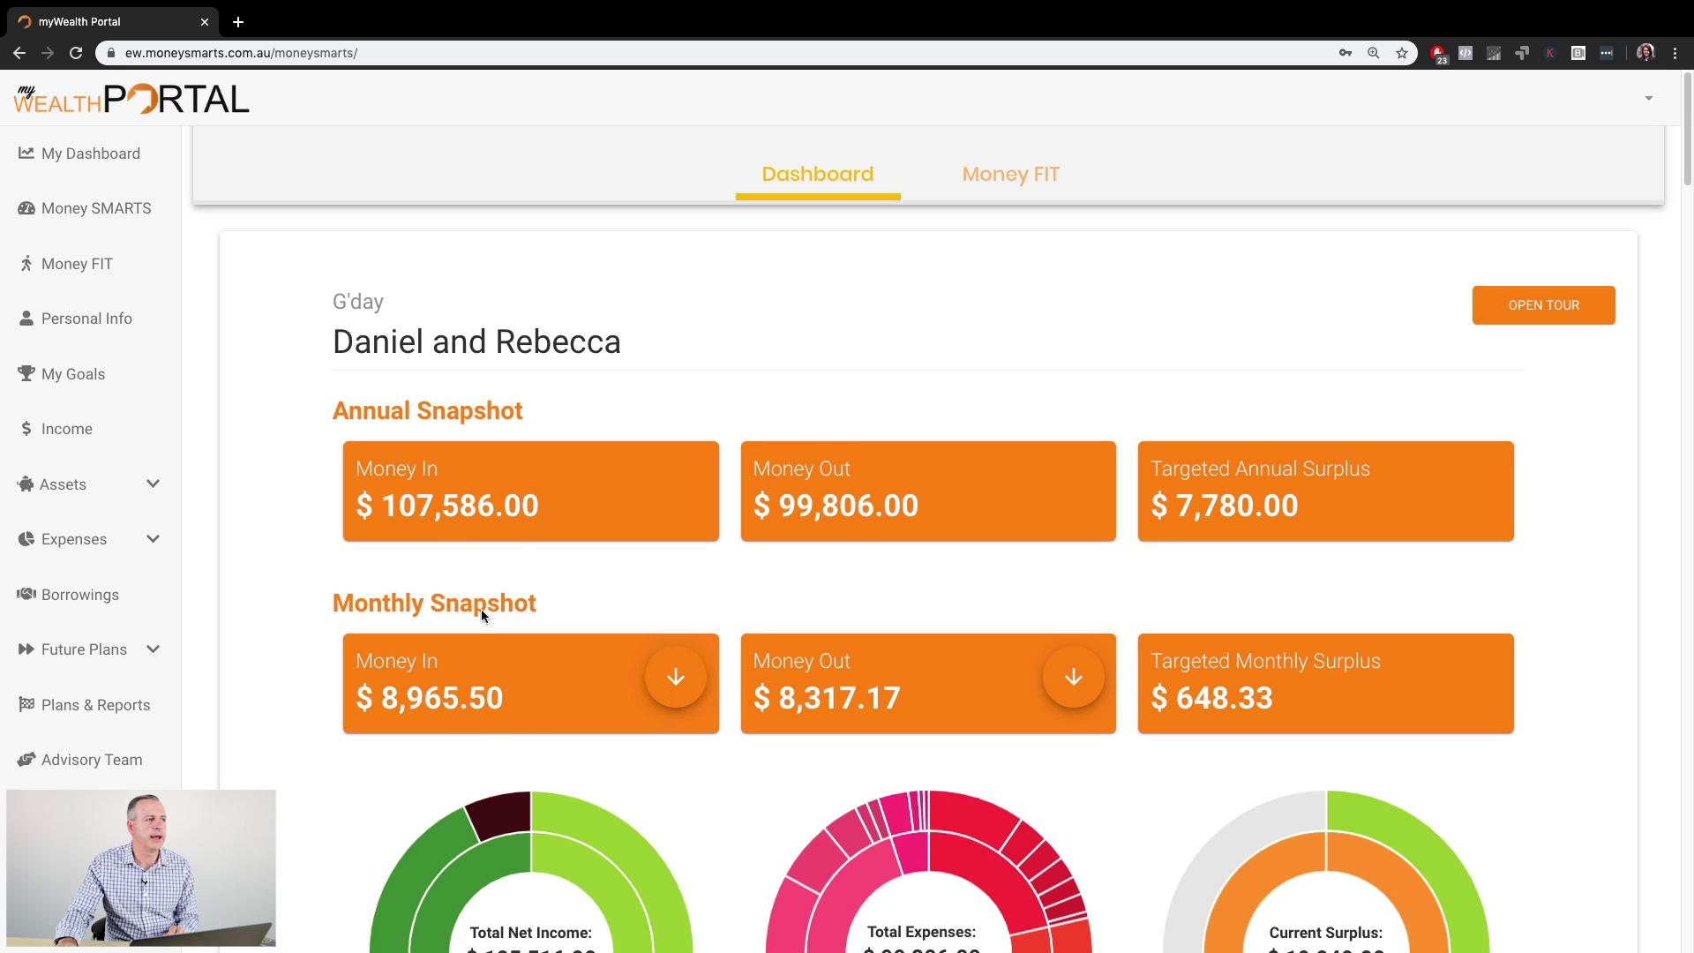
Expand the Money In breakdown in the Monthly Snapshot and review its income and tax items.
{"action": "scroll", "coordinate": [479, 596], "scroll_direction": "down", "scroll_amount": 1}
{"action": "scroll", "coordinate": [483, 592], "scroll_direction": "down", "scroll_amount": 3}
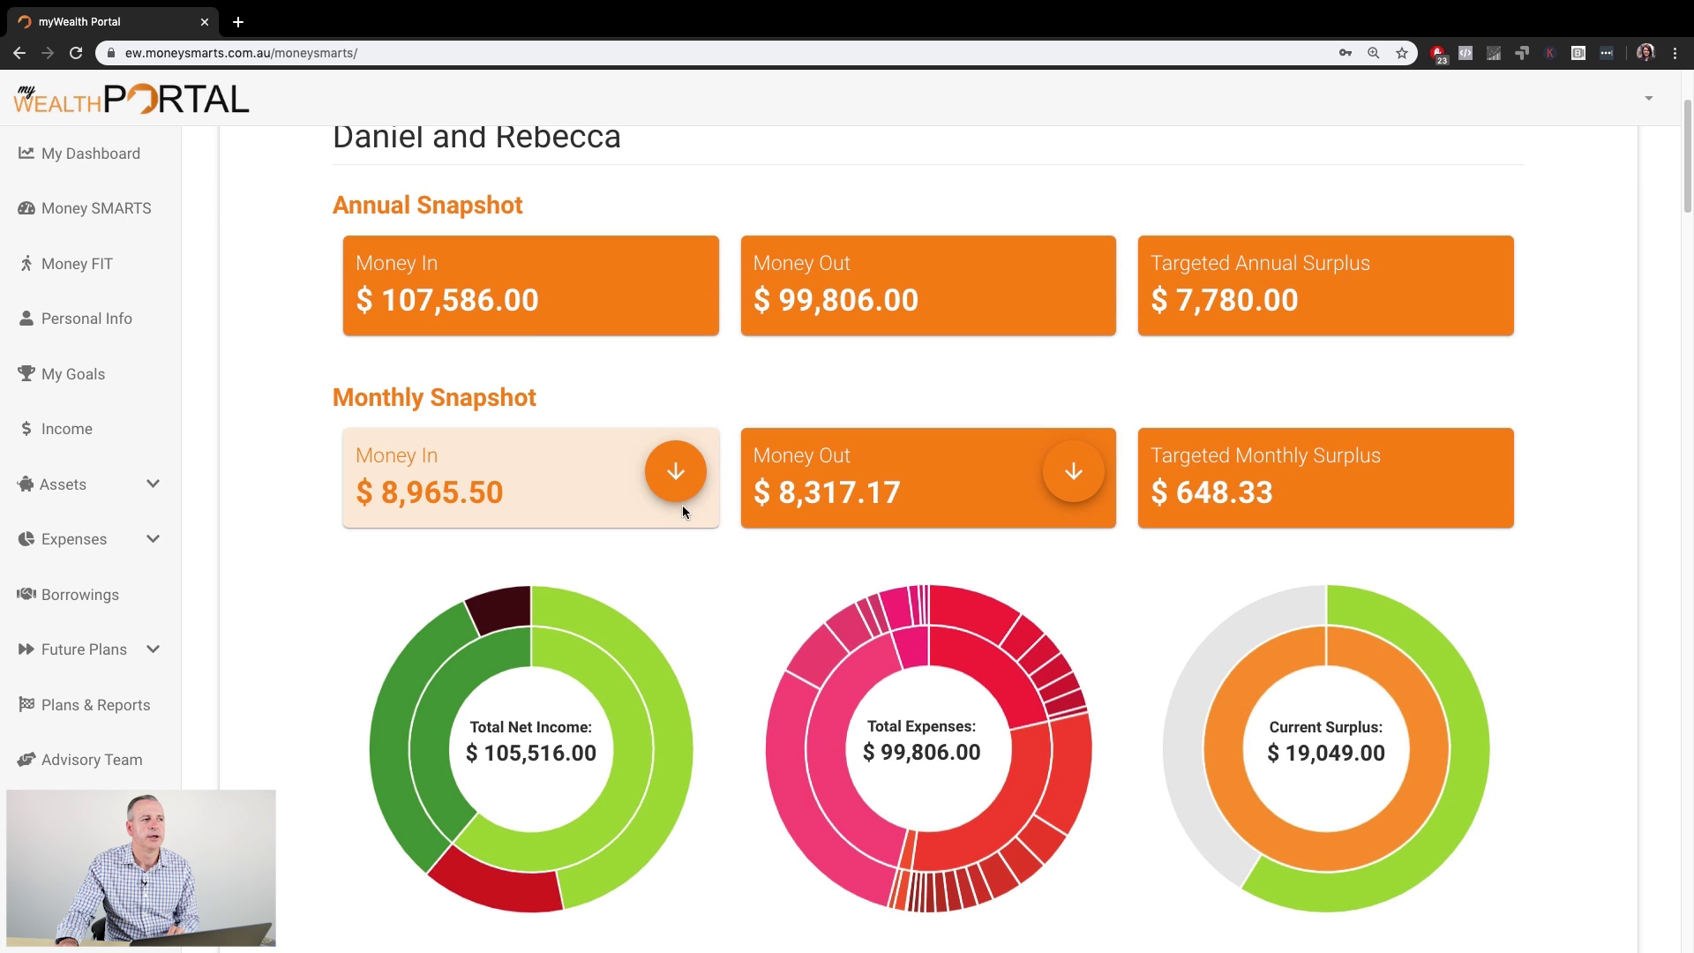
{"action": "left_click", "coordinate": [676, 474]}
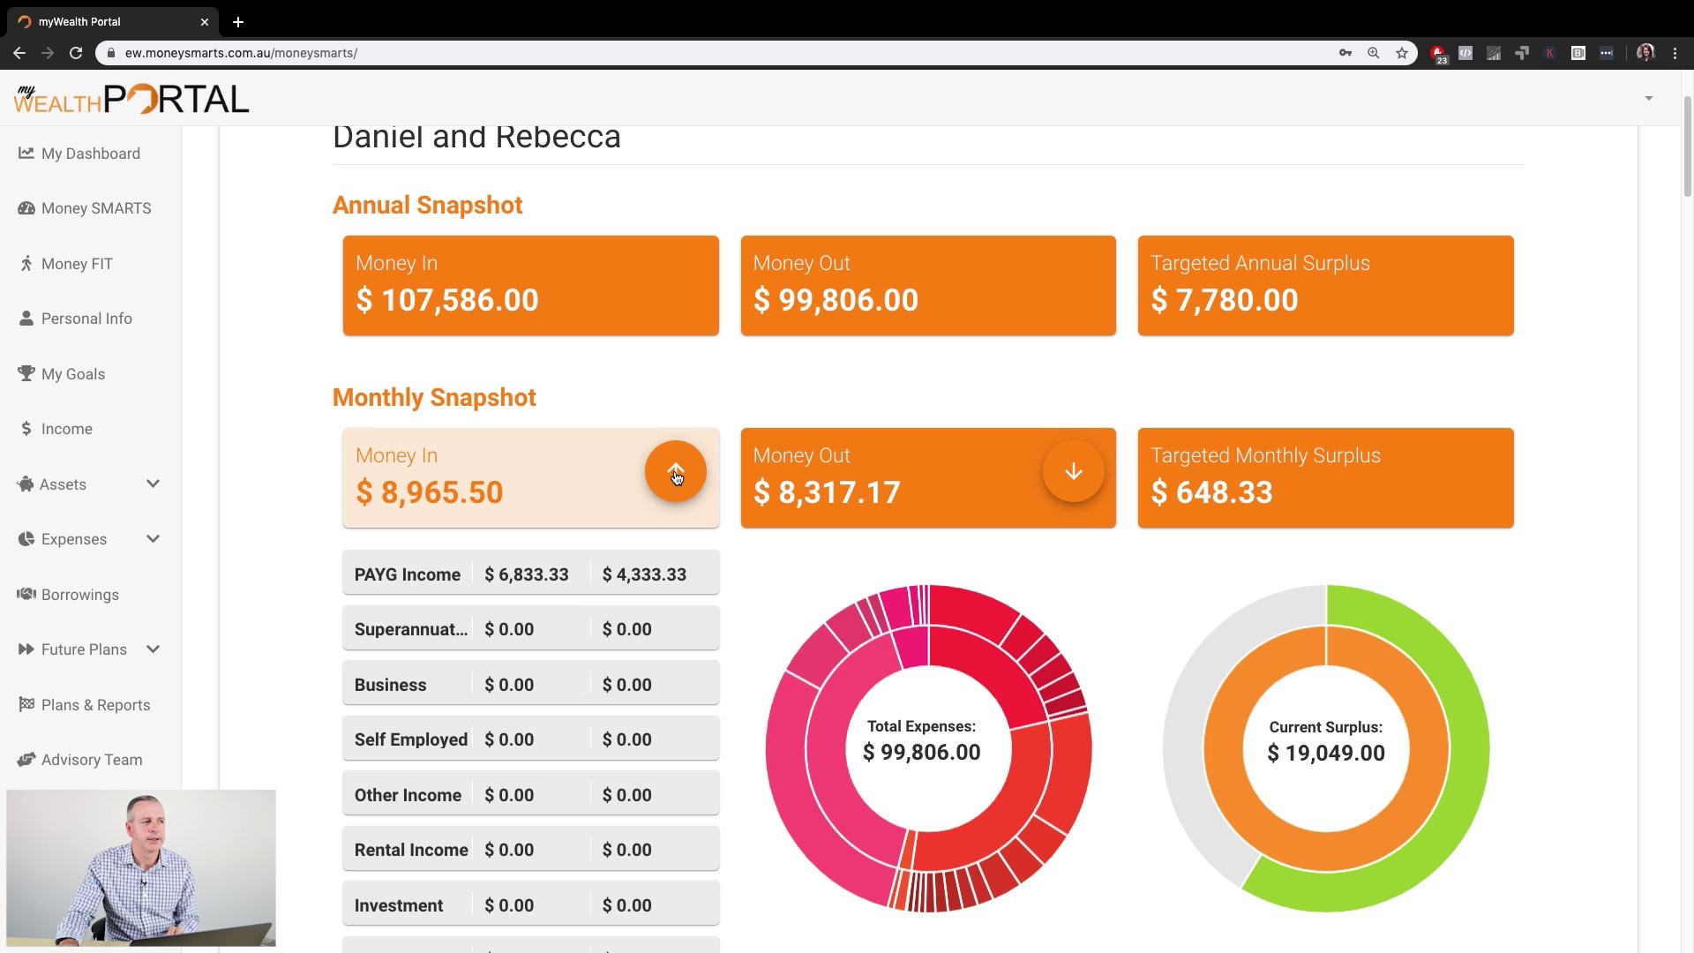
{"action": "scroll", "coordinate": [543, 639], "scroll_direction": "down", "scroll_amount": 3}
{"action": "scroll", "coordinate": [544, 645], "scroll_direction": "down", "scroll_amount": 5}
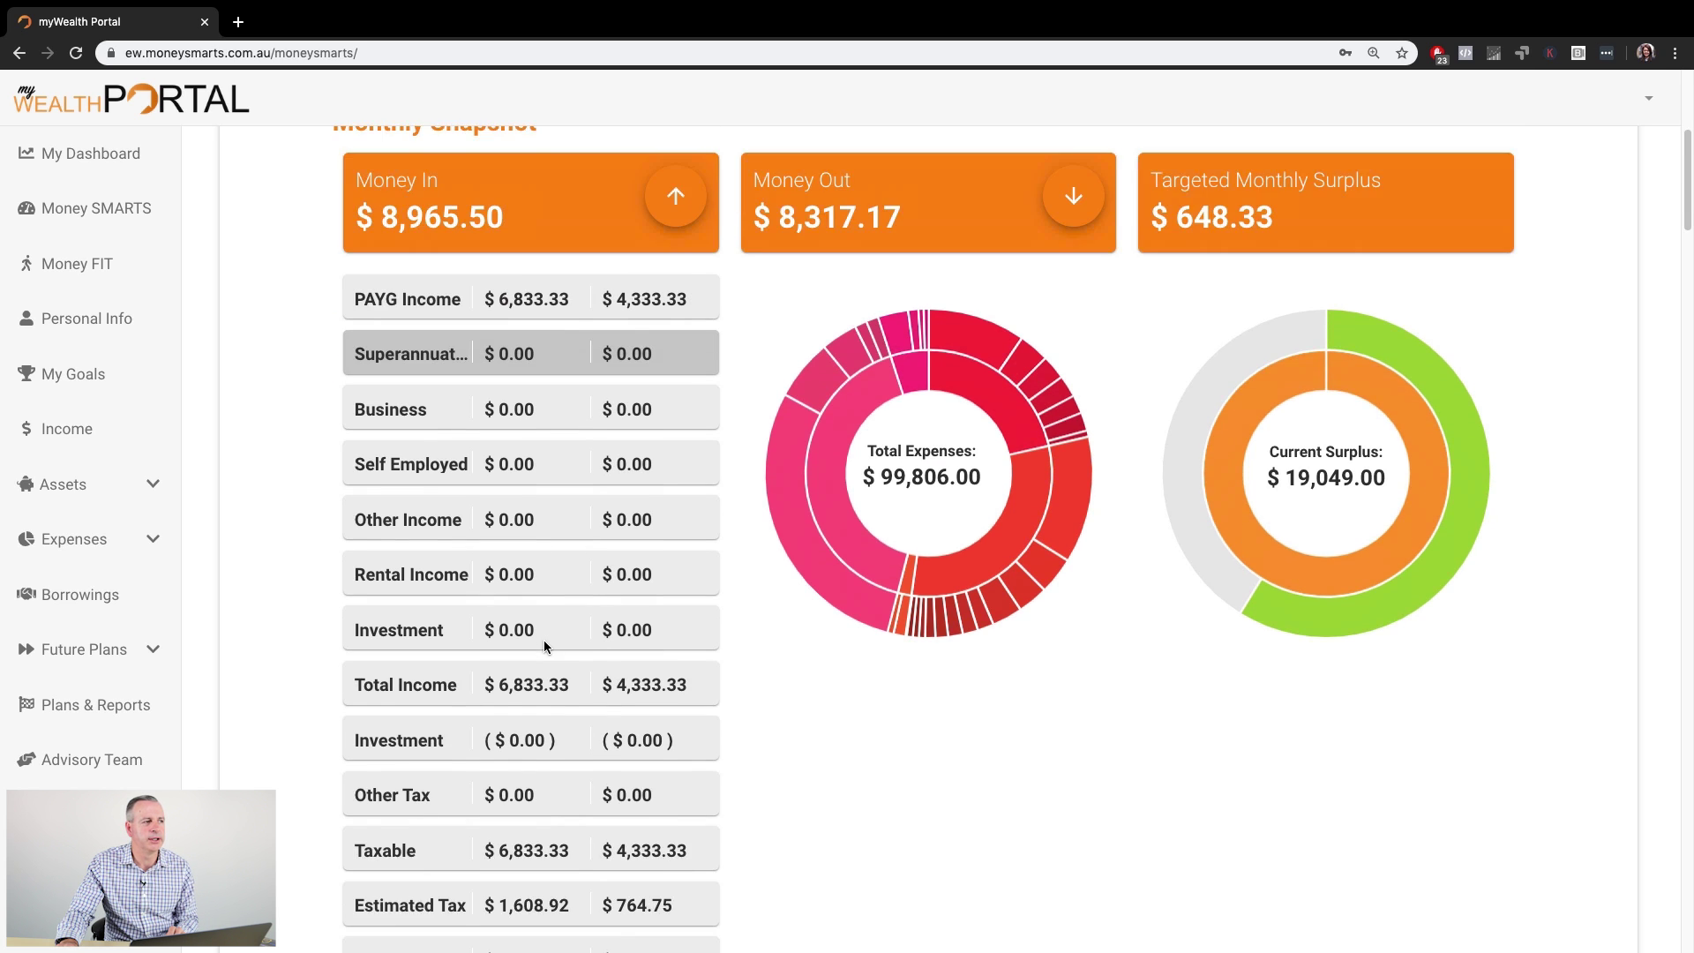
{"action": "scroll", "coordinate": [544, 647], "scroll_direction": "up", "scroll_amount": 8}
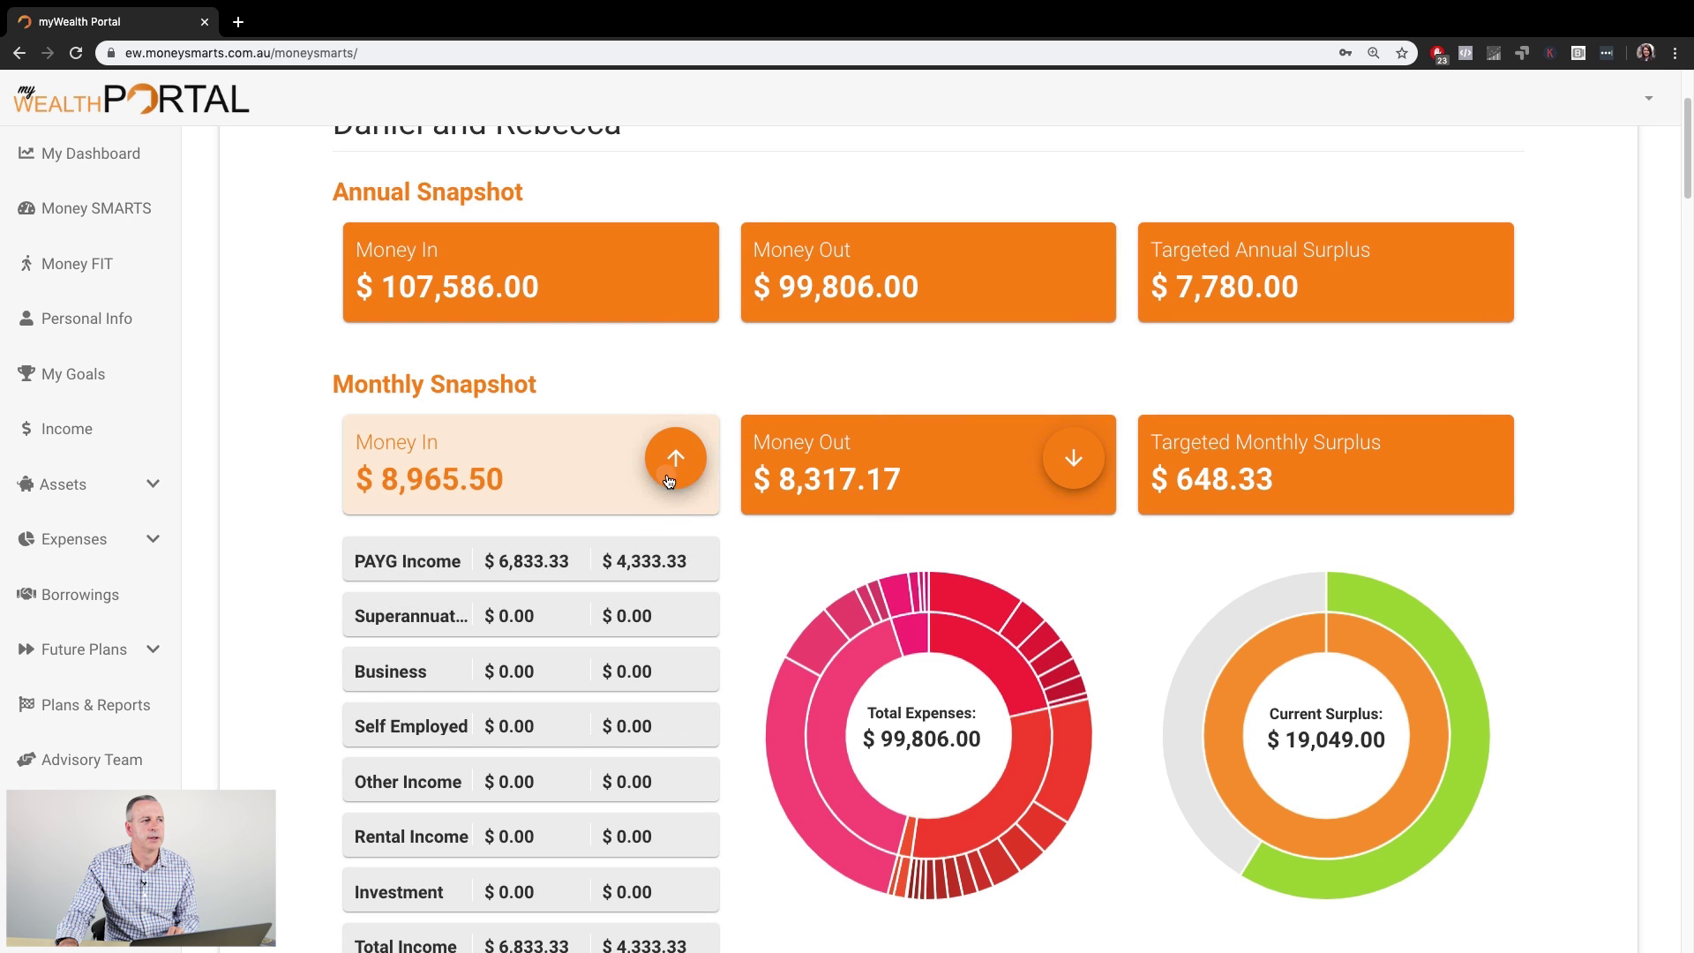
Expand the Money Out breakdown in the Monthly Snapshot, review its expense items, and collapse it again.
{"action": "left_click", "coordinate": [1073, 458]}
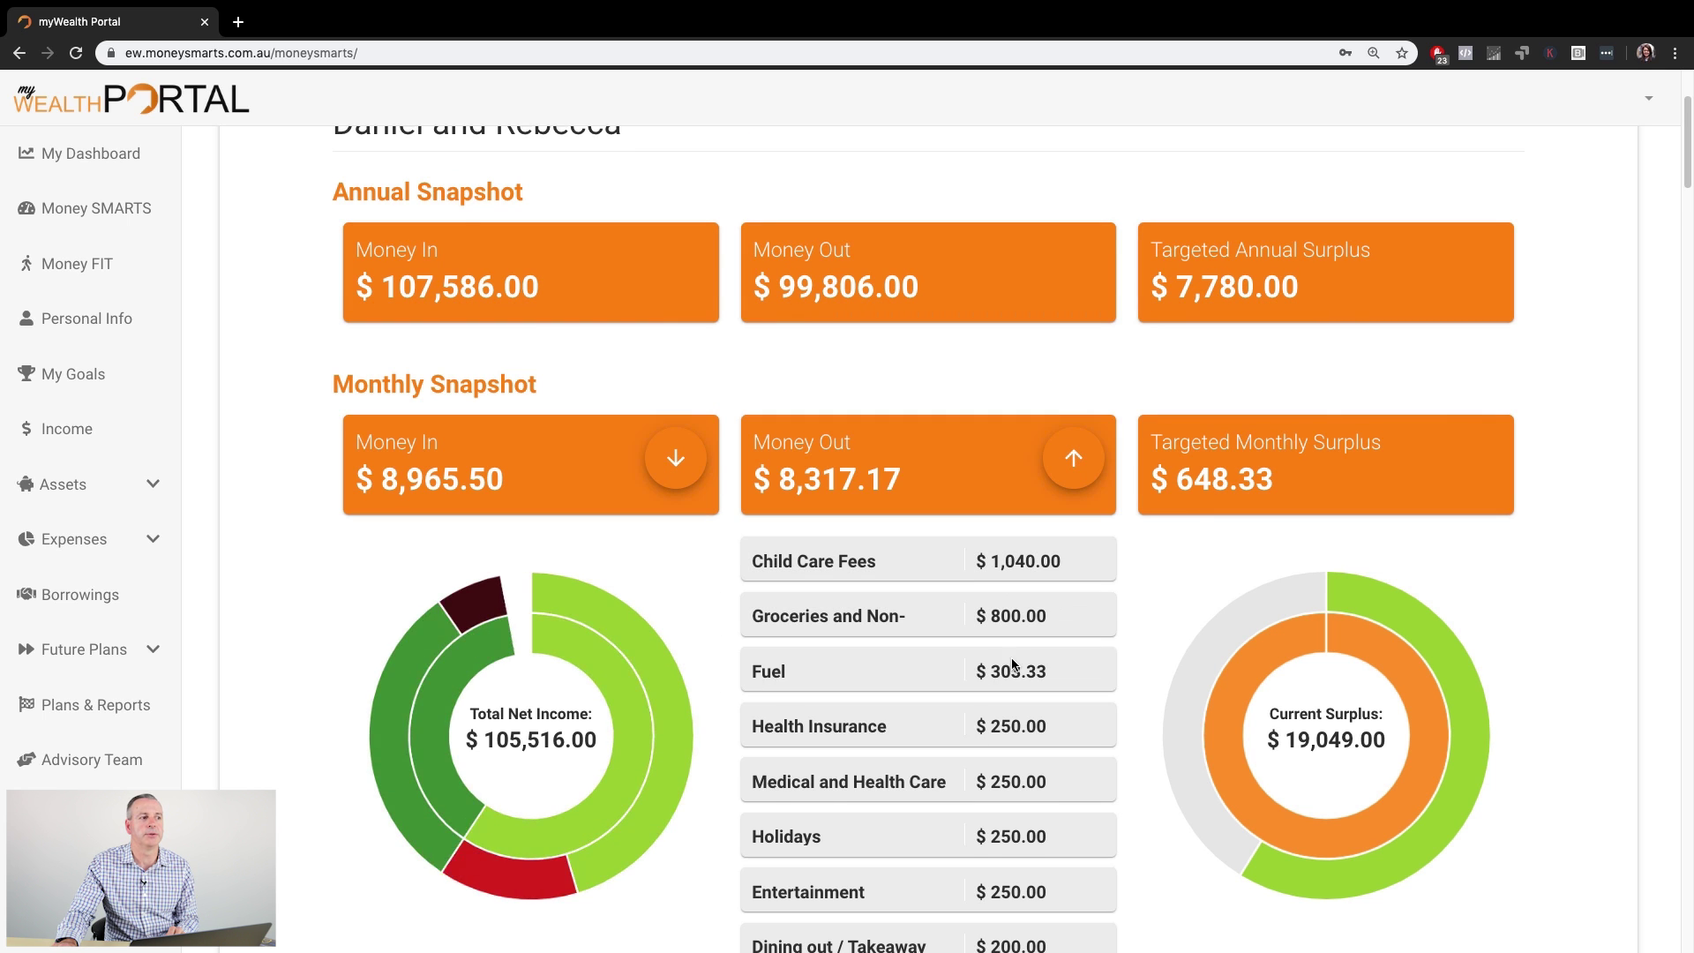
{"action": "scroll", "coordinate": [1000, 668], "scroll_direction": "down", "scroll_amount": 13}
{"action": "scroll", "coordinate": [1001, 672], "scroll_direction": "down", "scroll_amount": 5}
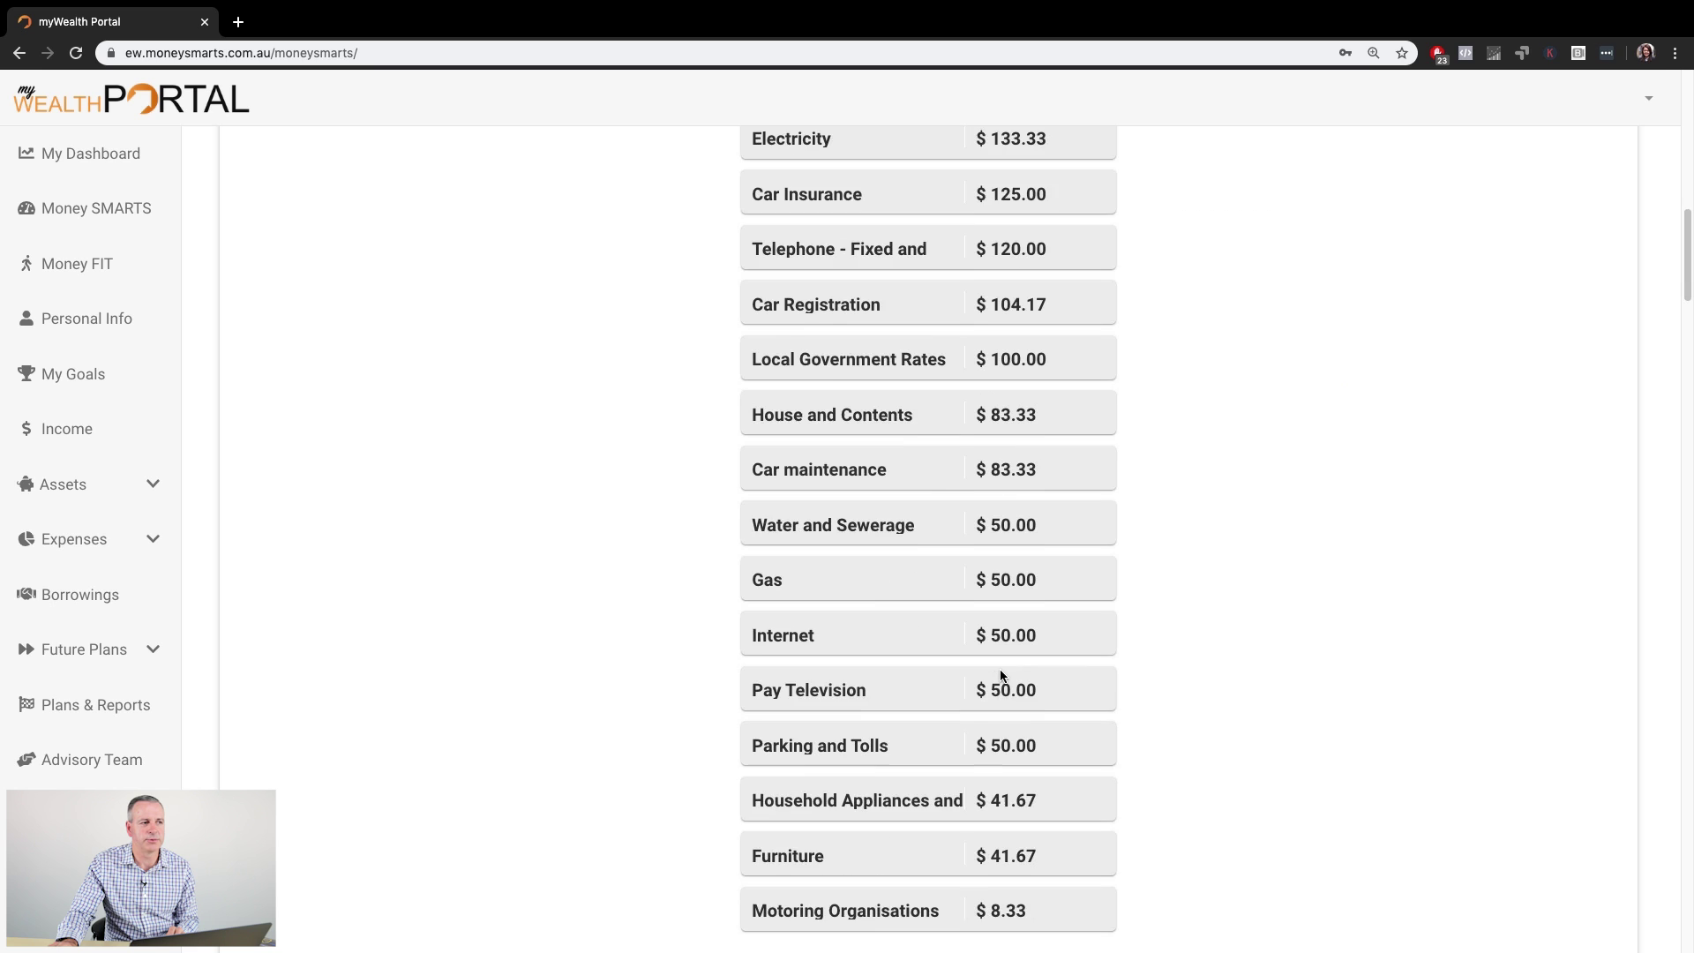
{"action": "scroll", "coordinate": [1000, 672], "scroll_direction": "up", "scroll_amount": 12}
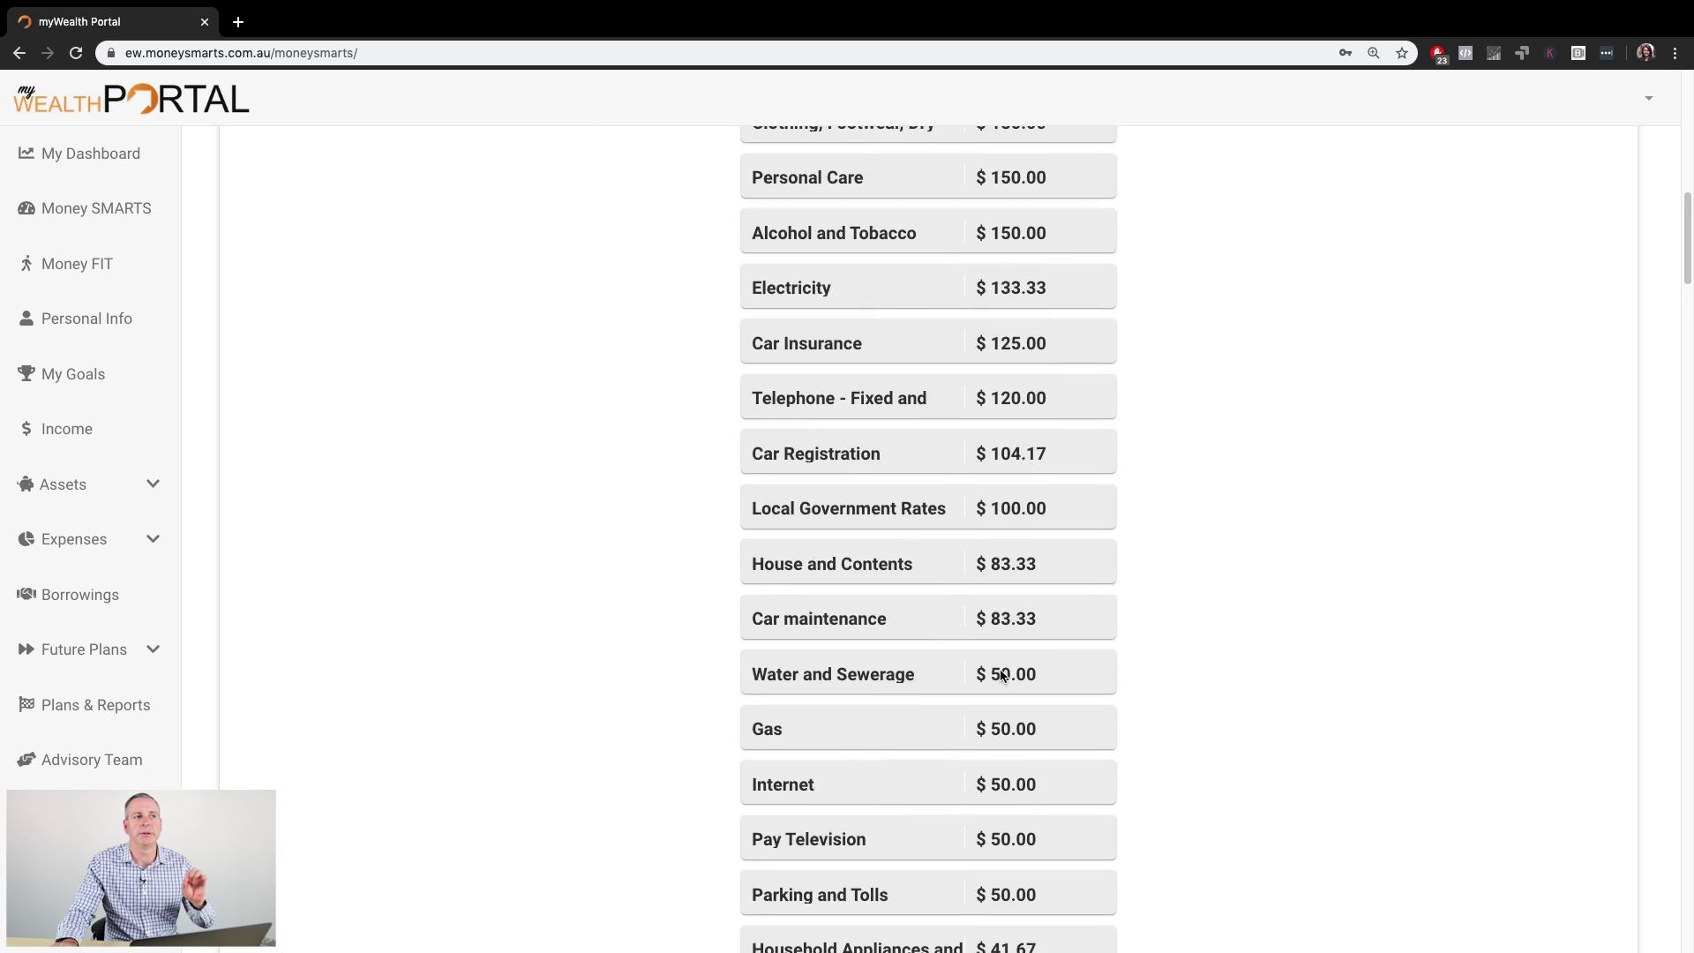
{"action": "scroll", "coordinate": [1001, 676], "scroll_direction": "up", "scroll_amount": 8}
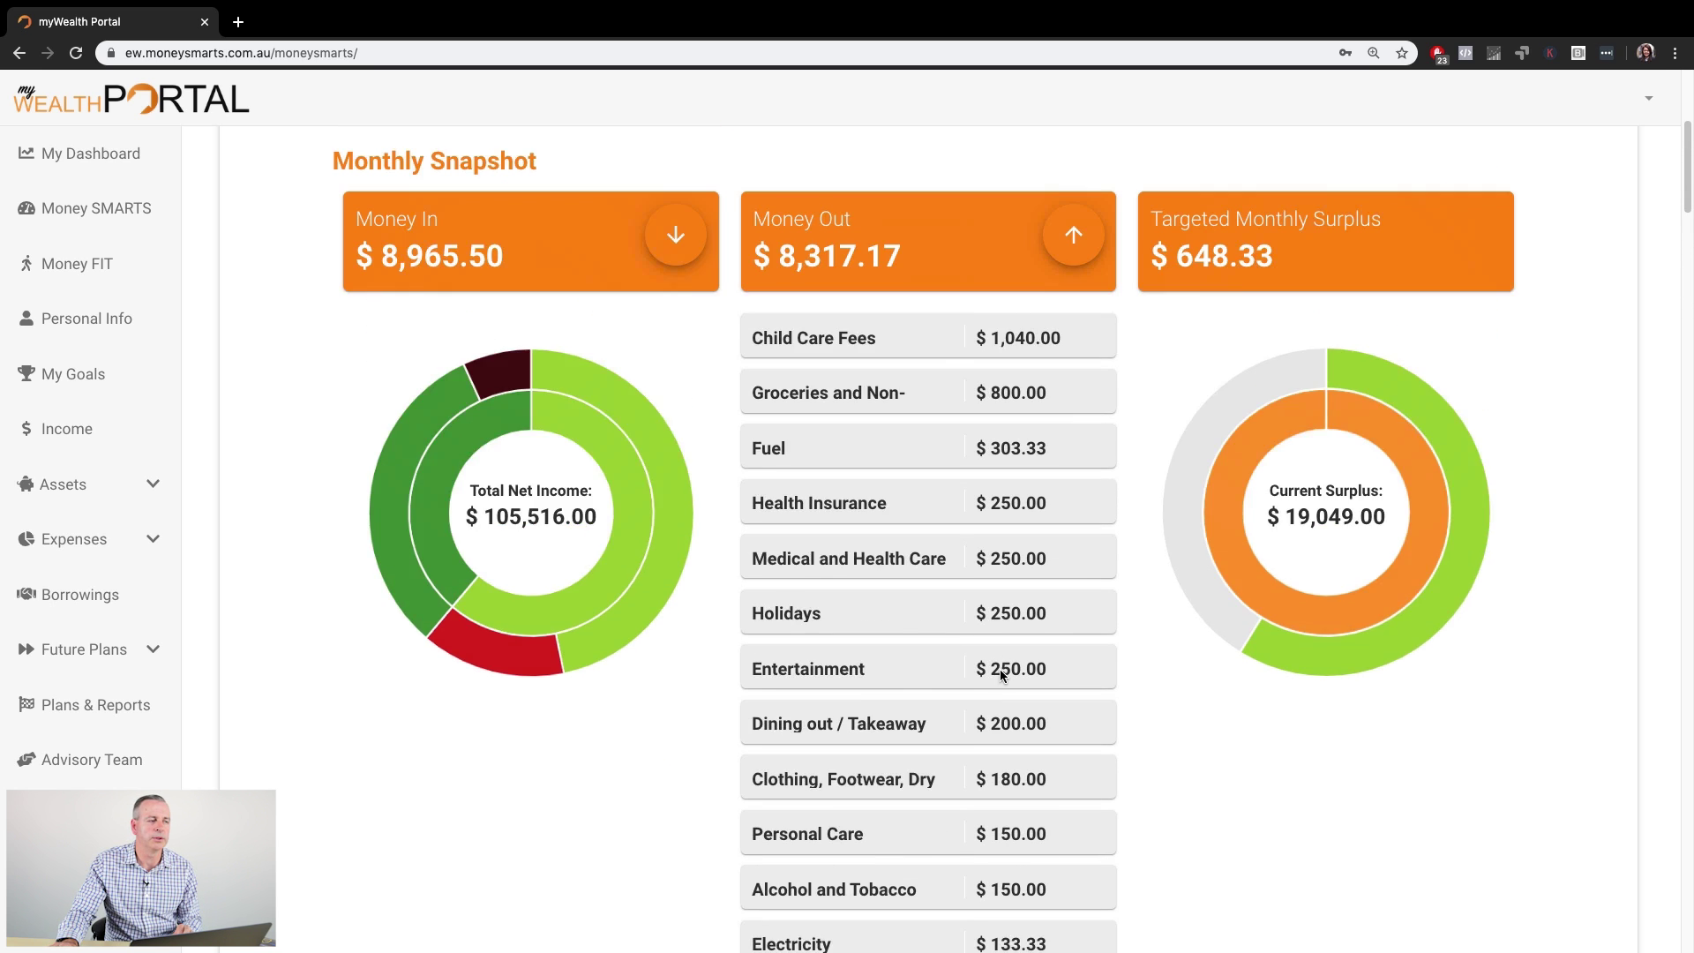
{"action": "left_click", "coordinate": [1002, 596]}
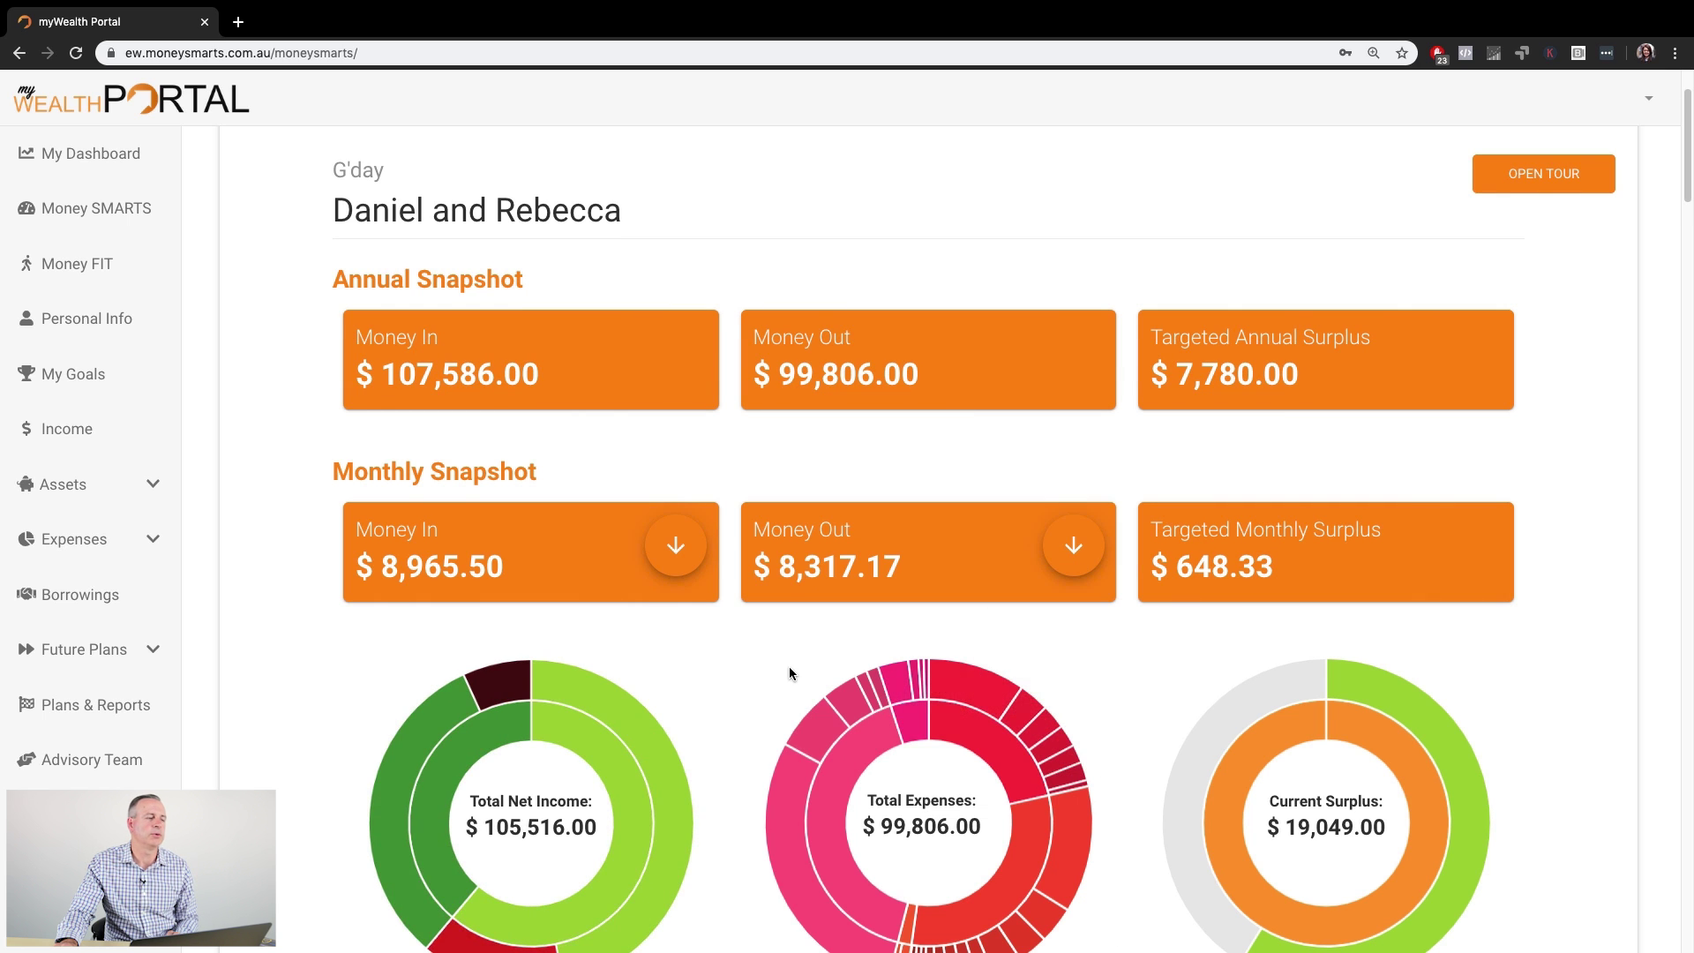
Examine the Total Net Income, Total Expenses and Current Surplus charts, including the individual expense segments.
{"action": "scroll", "coordinate": [769, 664], "scroll_direction": "down", "scroll_amount": 3}
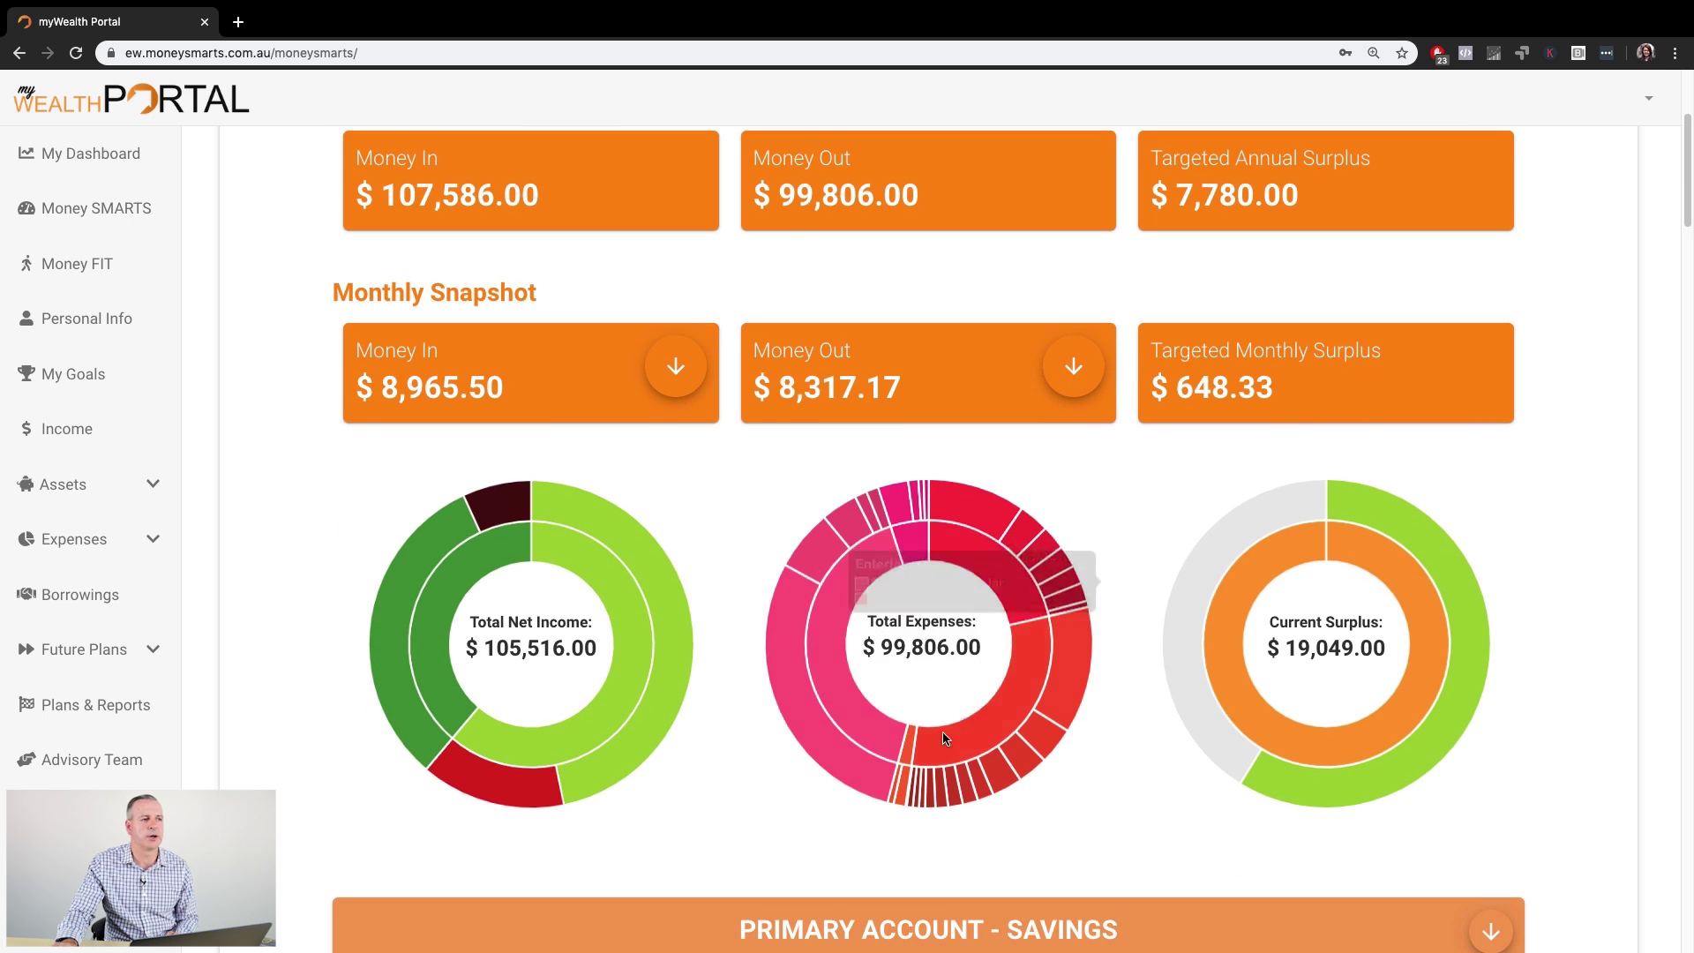
{"action": "scroll", "coordinate": [717, 669], "scroll_direction": "down", "scroll_amount": 3}
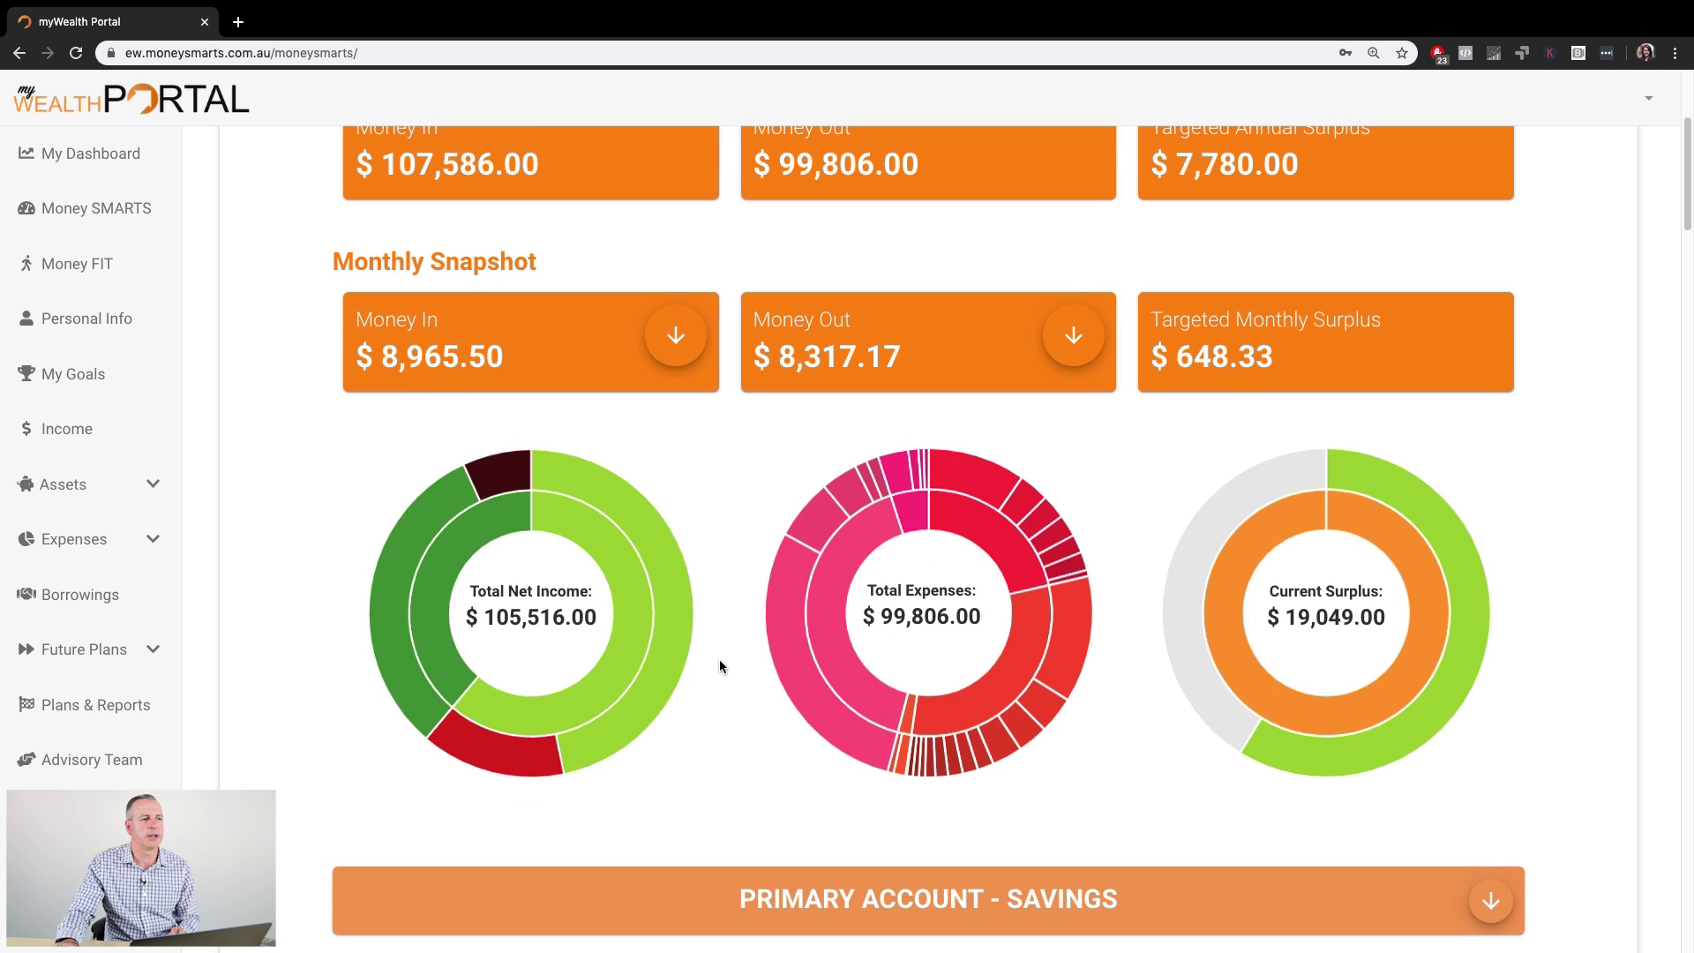
{"action": "scroll", "coordinate": [767, 650], "scroll_direction": "down", "scroll_amount": 2}
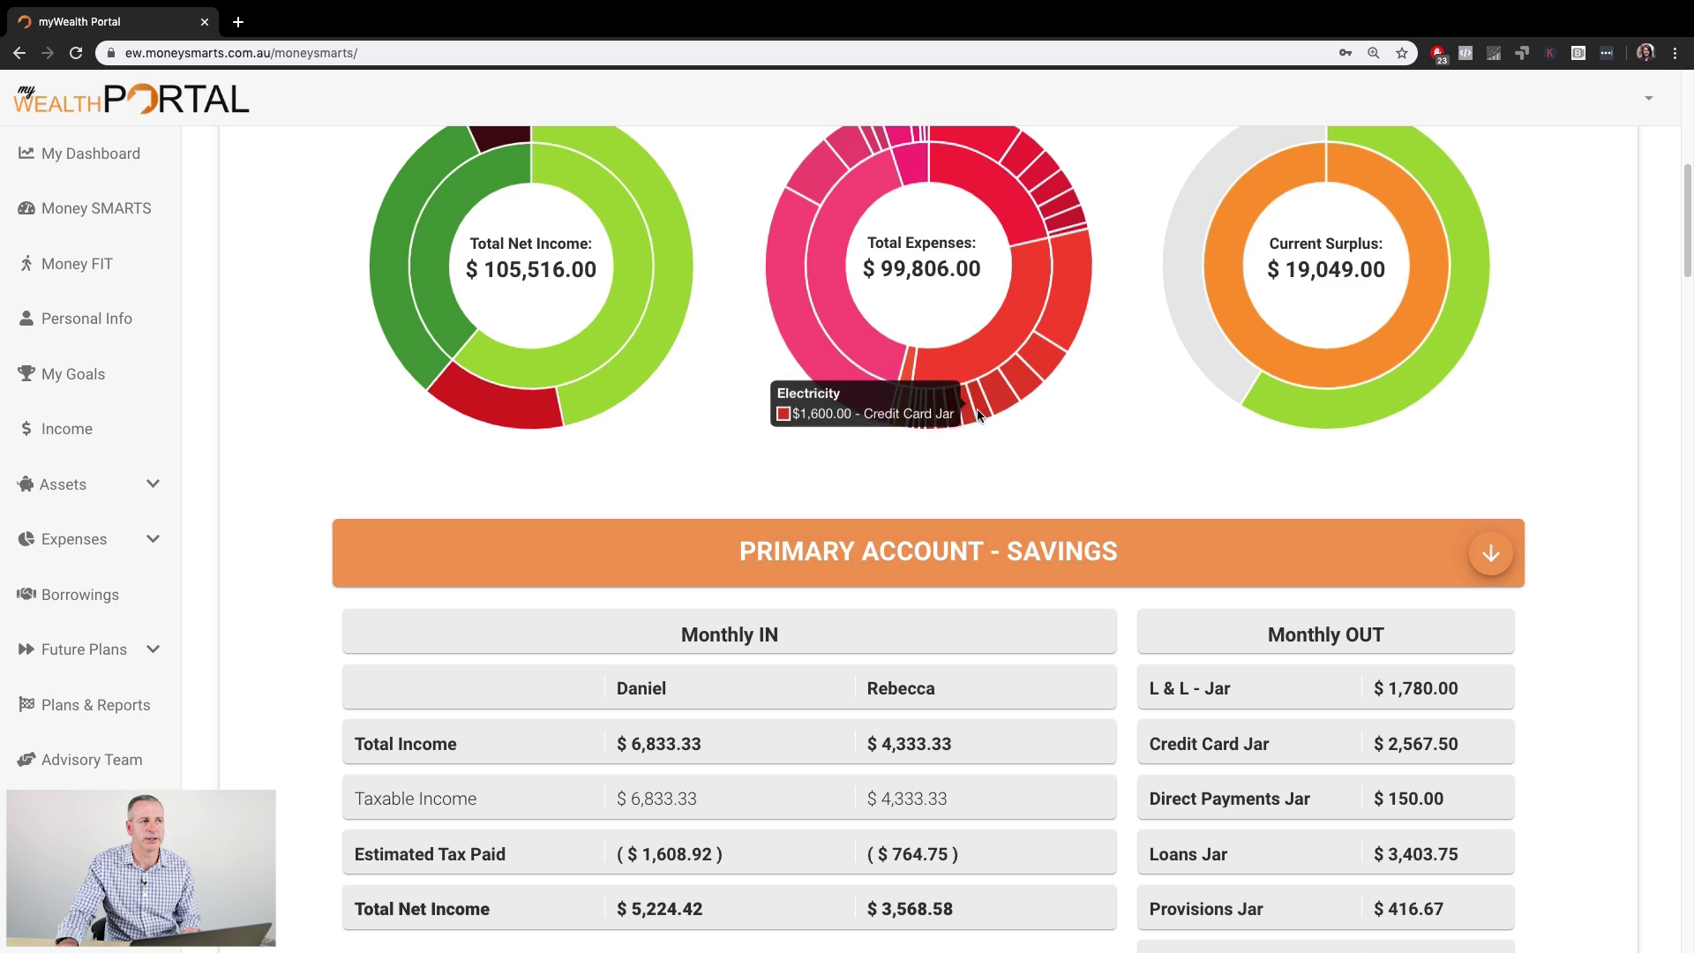
{"action": "mouse_move", "coordinate": [1017, 398]}
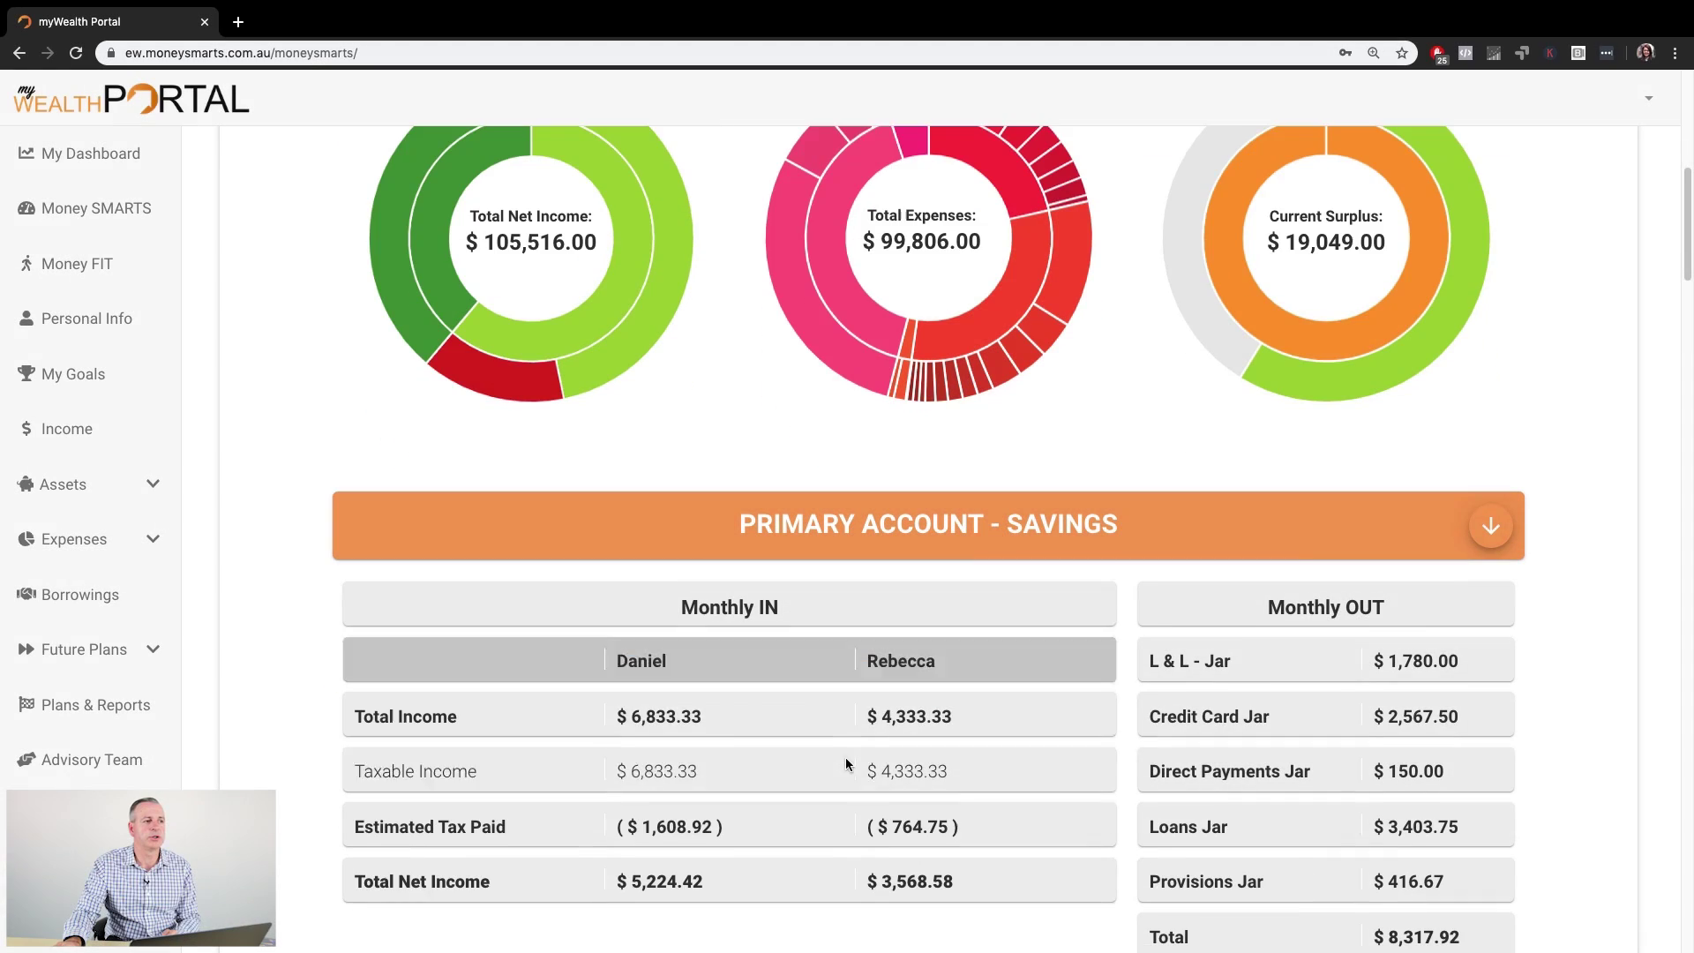
Review the Primary Account - Savings section's Monthly IN, Monthly OUT and Monthly SURPLUS figures.
{"action": "scroll", "coordinate": [845, 757], "scroll_direction": "down", "scroll_amount": 1}
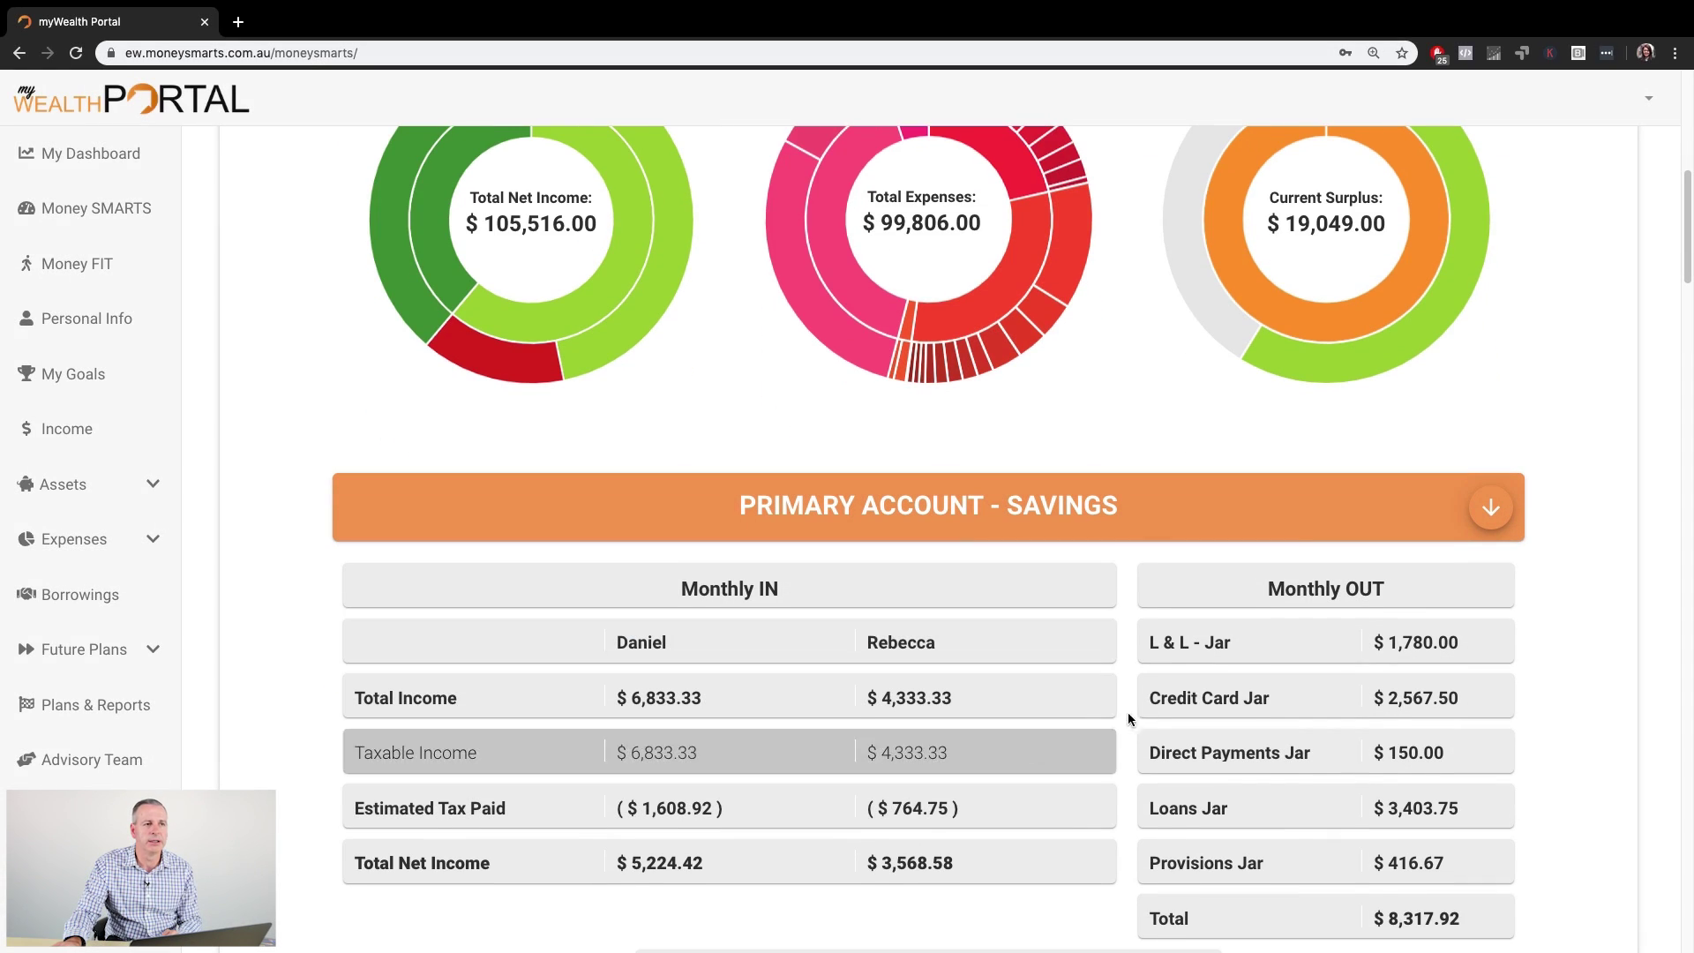
{"action": "scroll", "coordinate": [1227, 671], "scroll_direction": "down", "scroll_amount": 2}
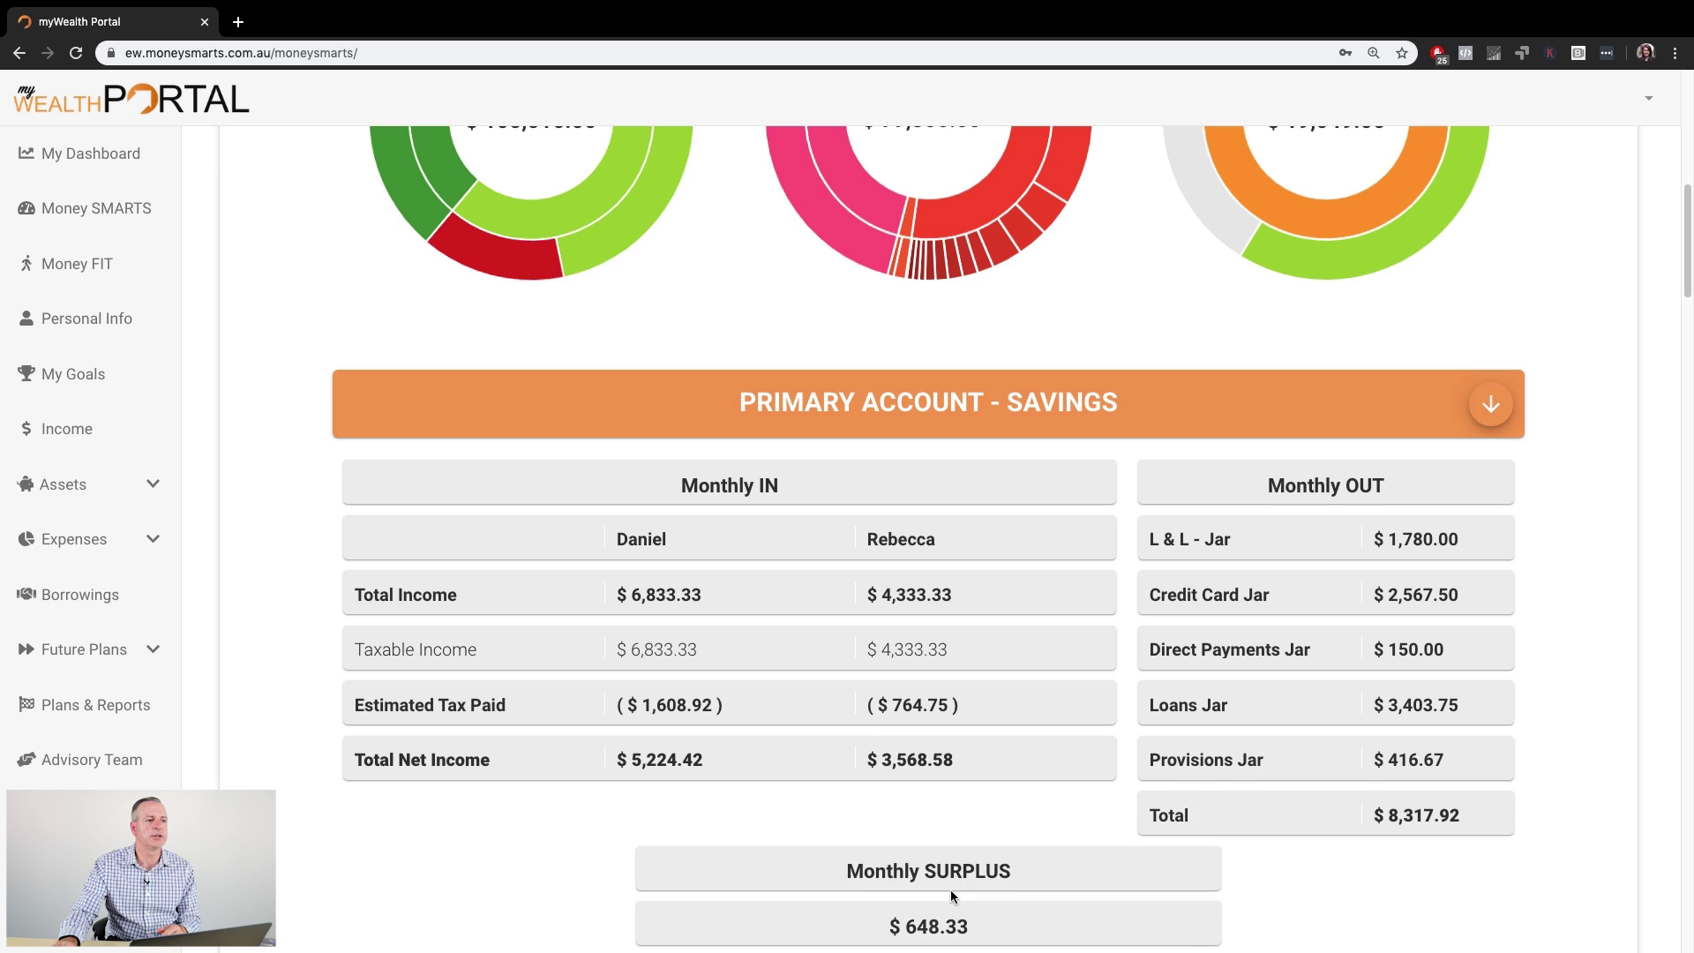
{"action": "scroll", "coordinate": [967, 849], "scroll_direction": "down", "scroll_amount": 1}
{"action": "scroll", "coordinate": [967, 854], "scroll_direction": "down", "scroll_amount": 1}
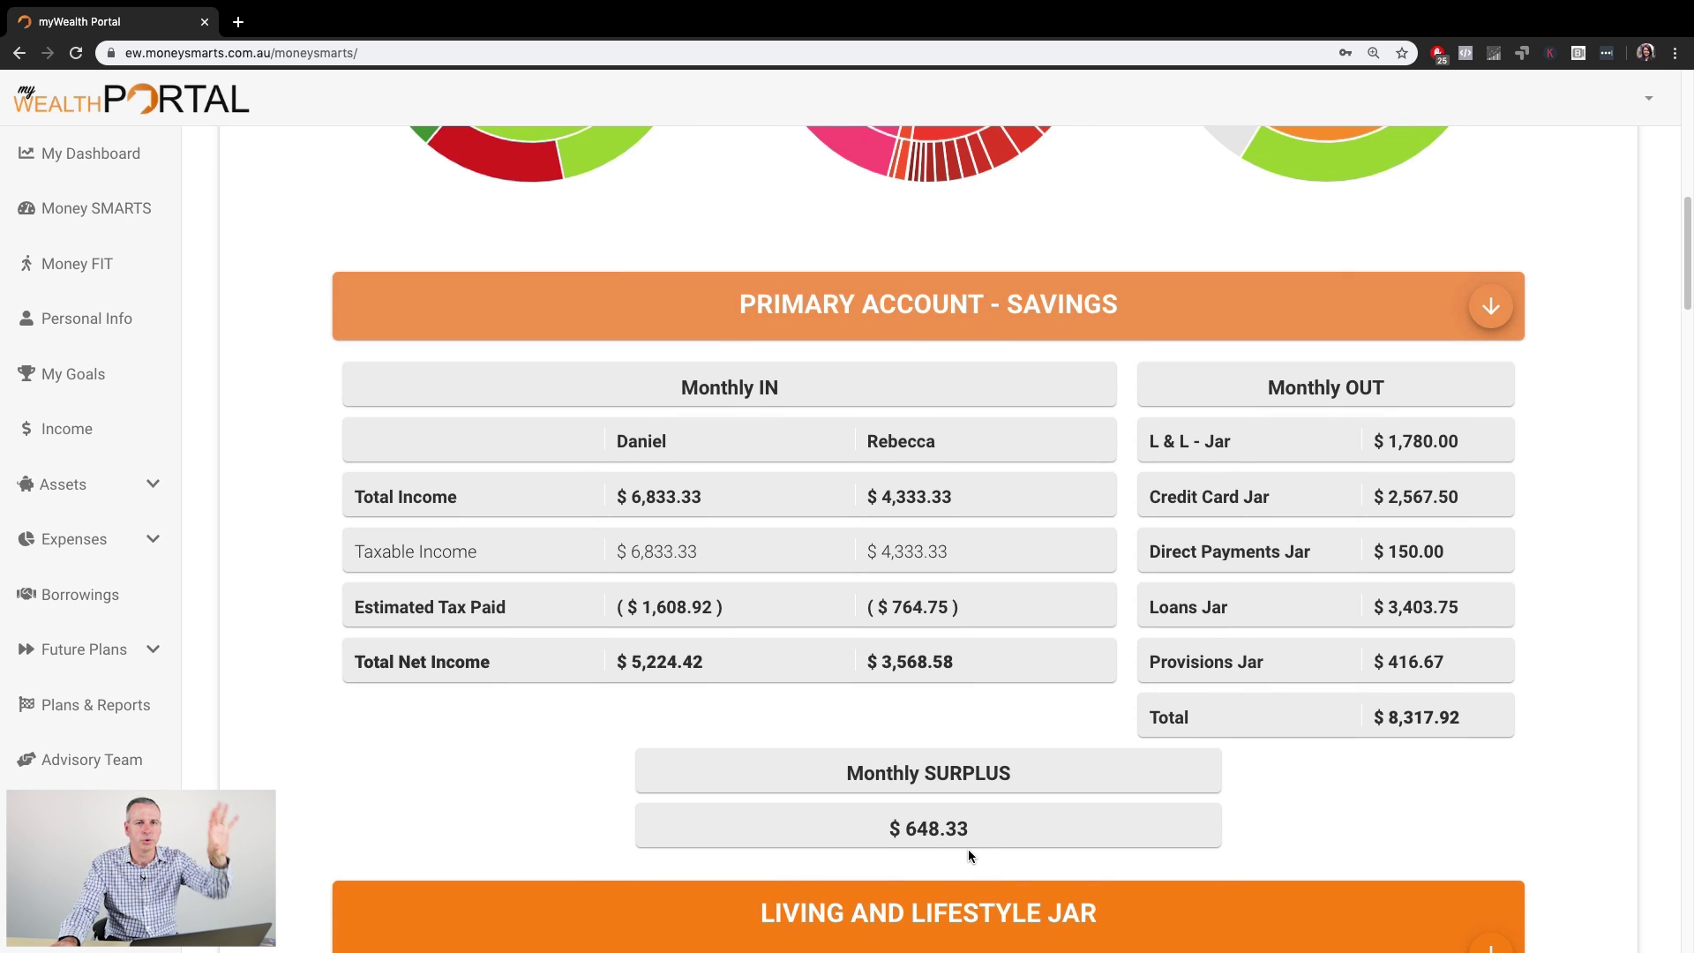
Expand the Living and Lifestyle Jar, review its monthly expense items, and collapse it again.
{"action": "scroll", "coordinate": [968, 853], "scroll_direction": "down", "scroll_amount": 5}
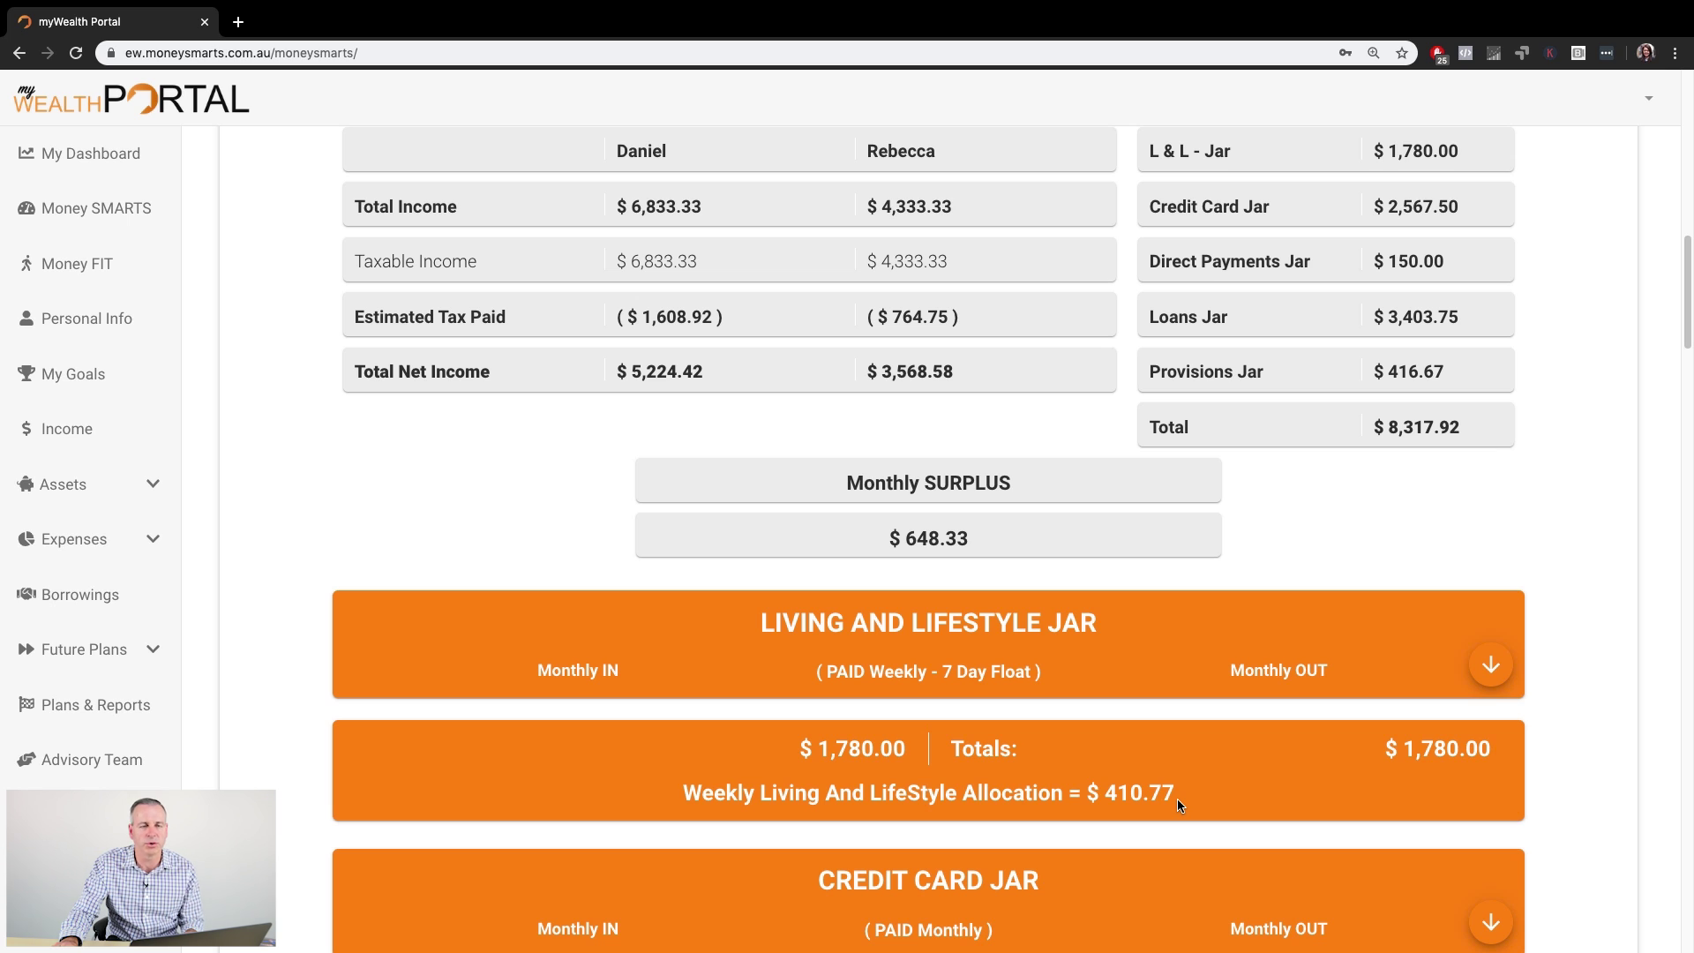
{"action": "scroll", "coordinate": [1177, 799], "scroll_direction": "down", "scroll_amount": 2}
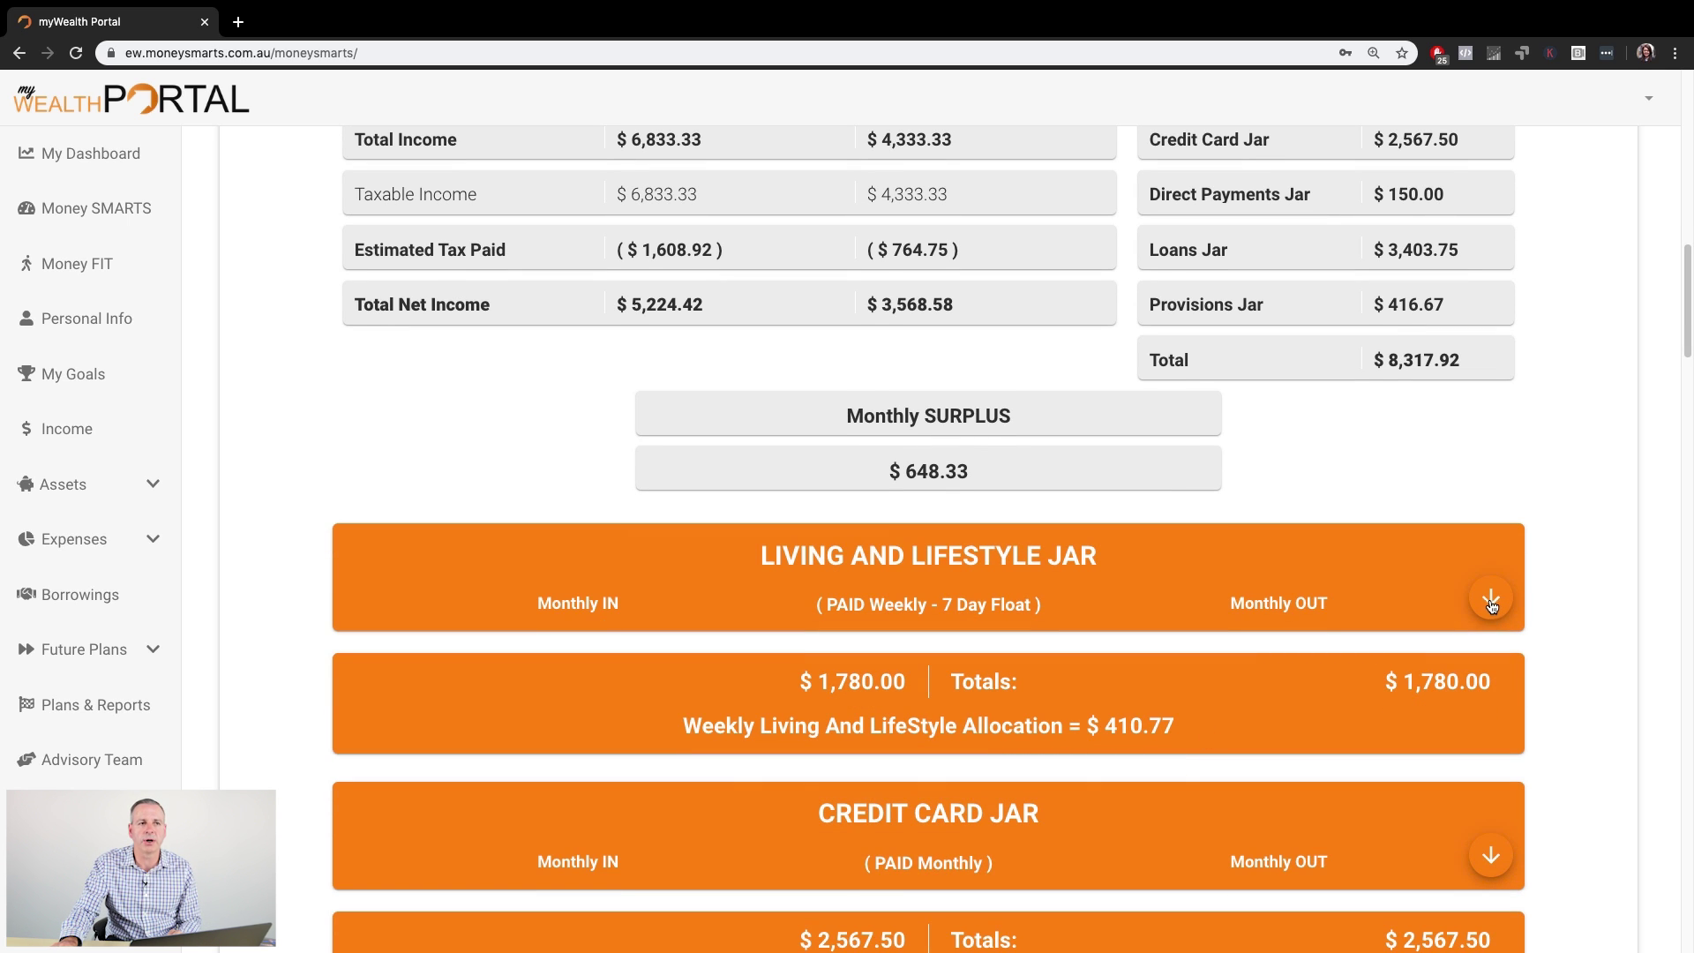
{"action": "left_click", "coordinate": [1491, 600]}
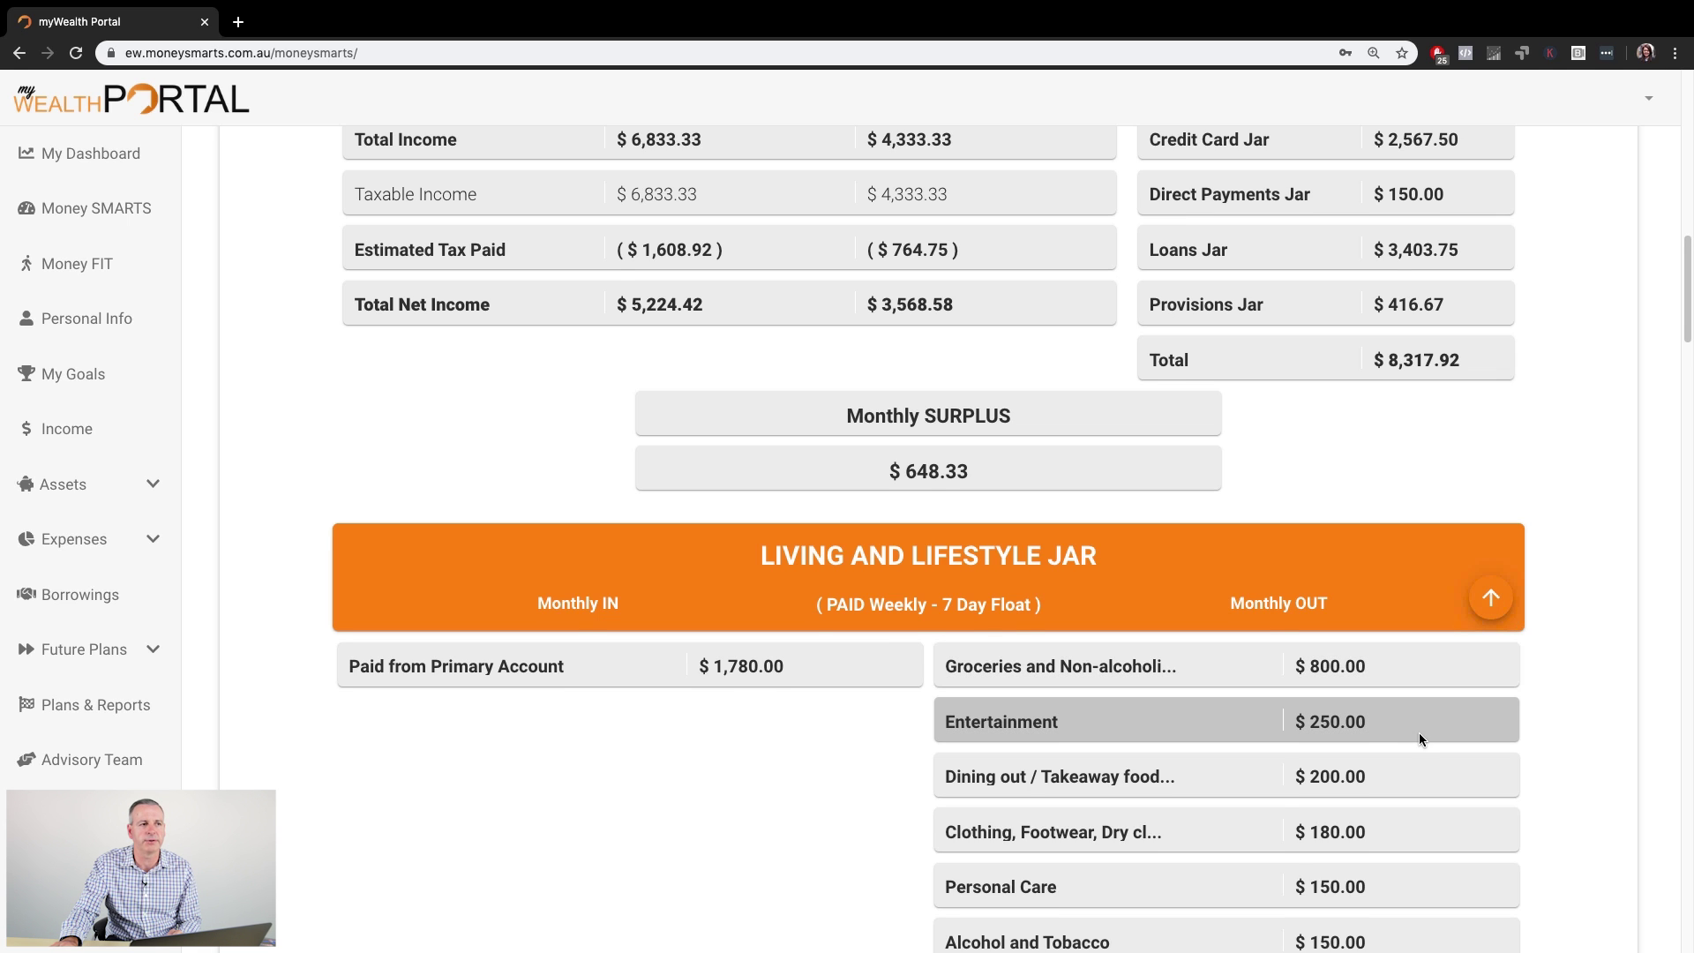
{"action": "scroll", "coordinate": [1419, 733], "scroll_direction": "down", "scroll_amount": 3}
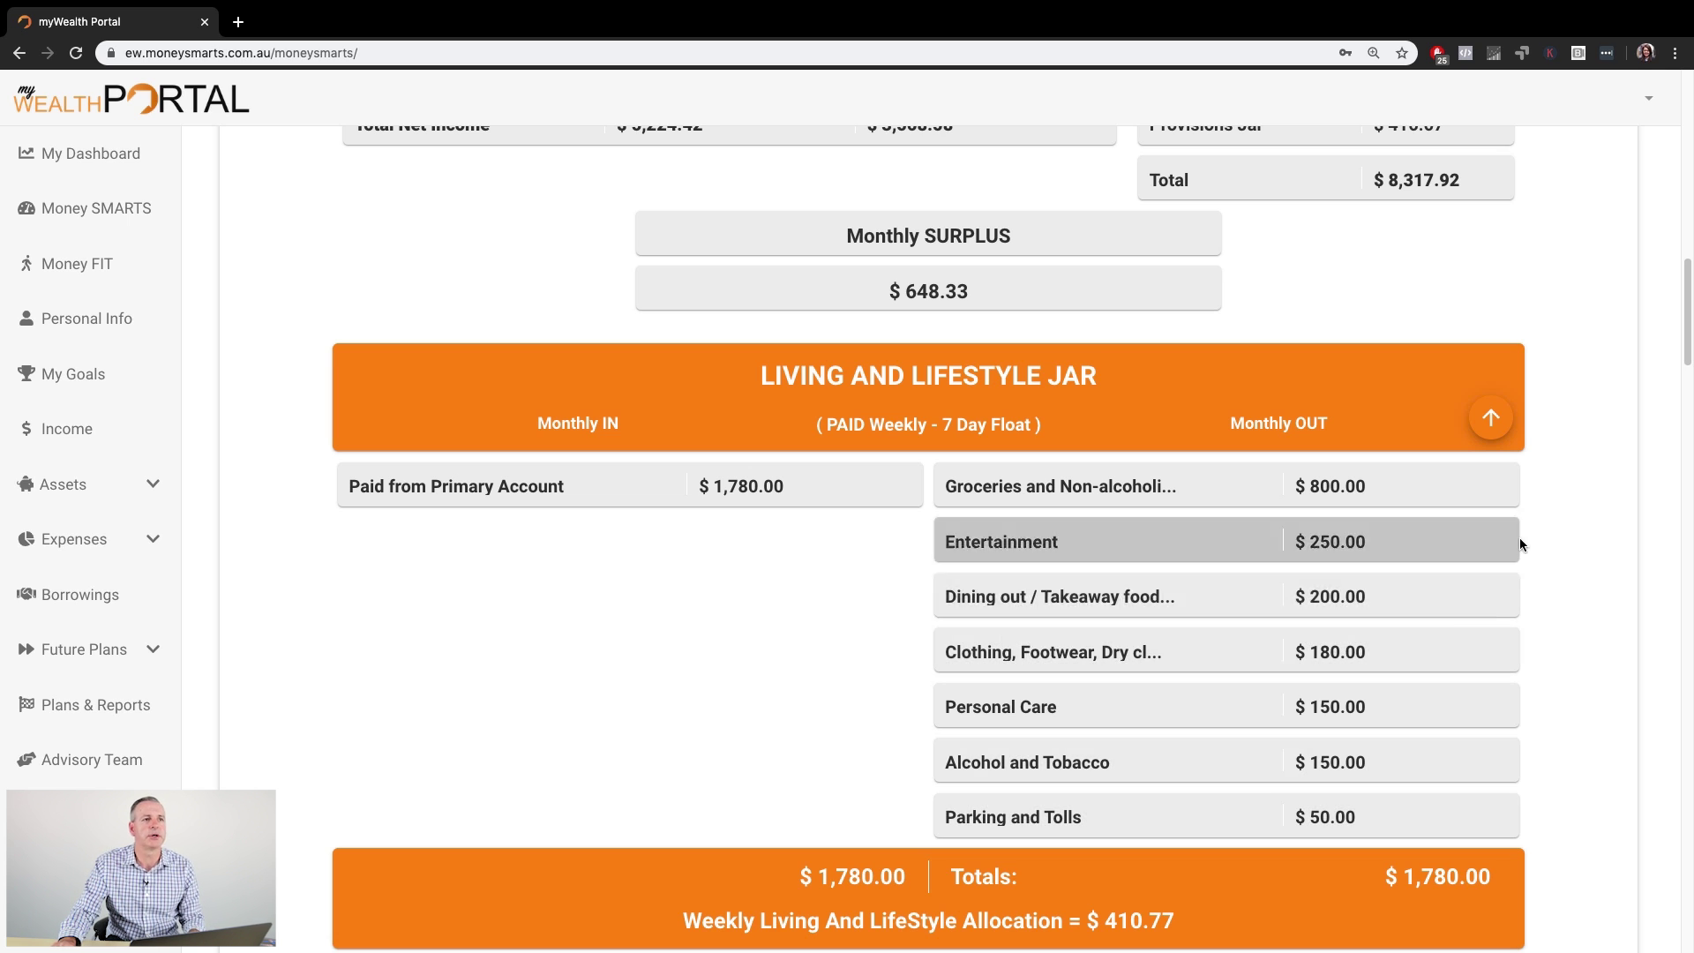
{"action": "left_click", "coordinate": [1491, 418]}
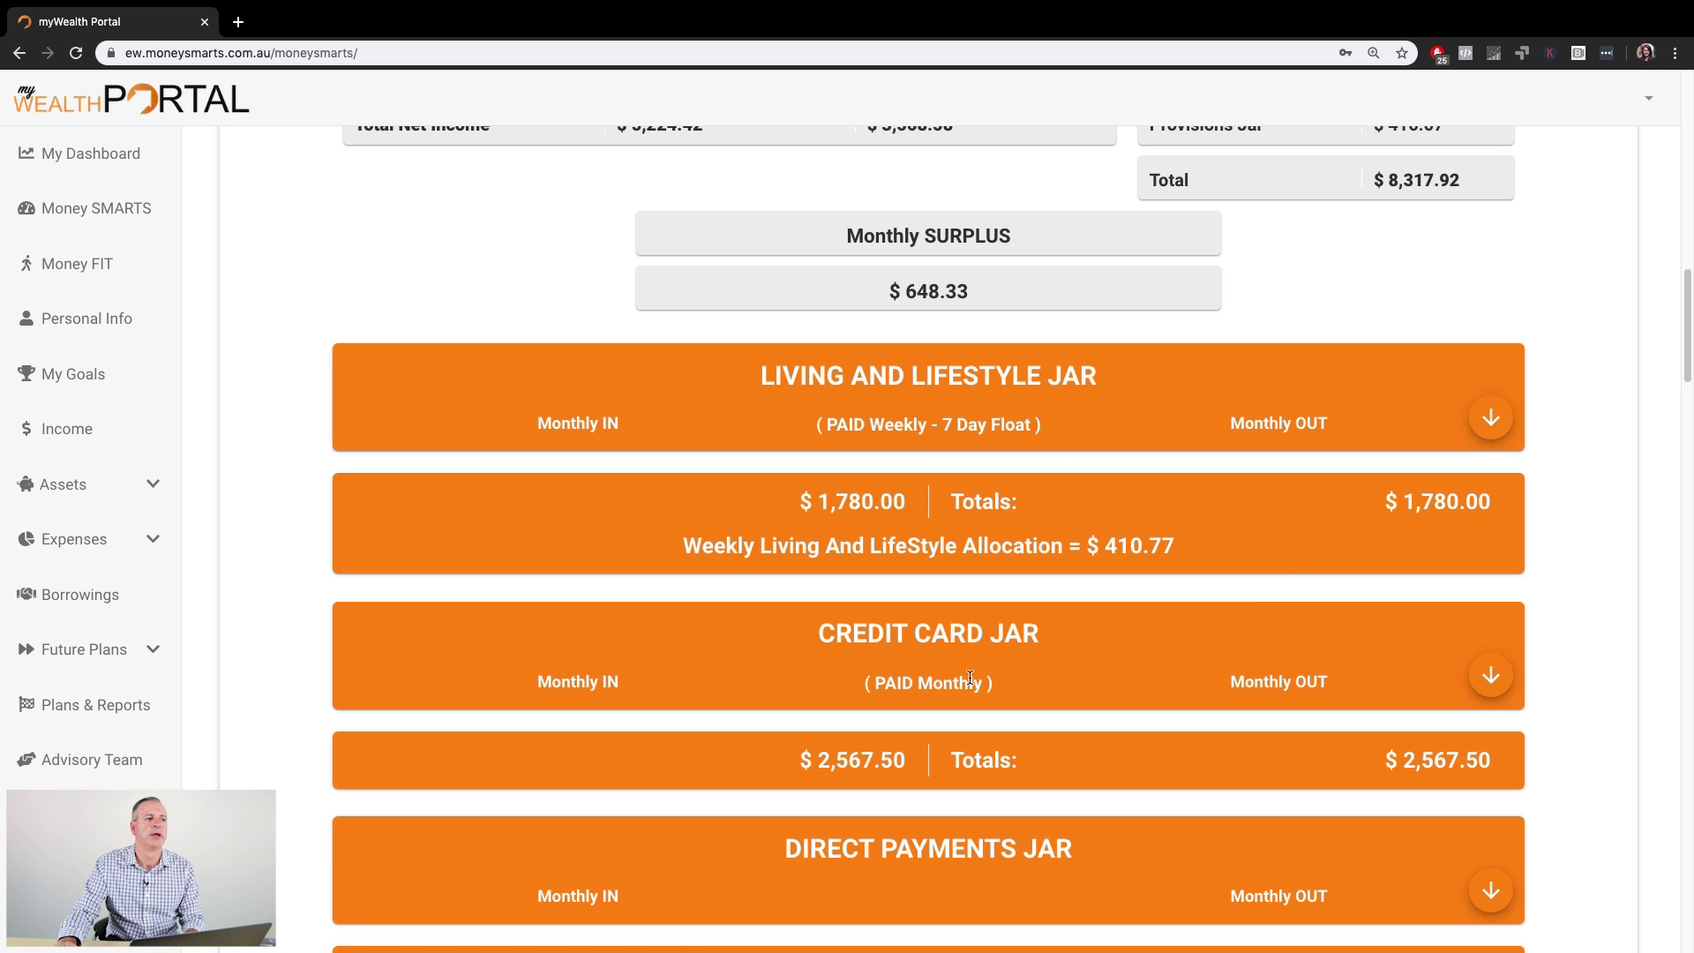
Expand the Credit Card Jar, review its full list of monthly expenses, and collapse it again.
{"action": "left_click", "coordinate": [1492, 676]}
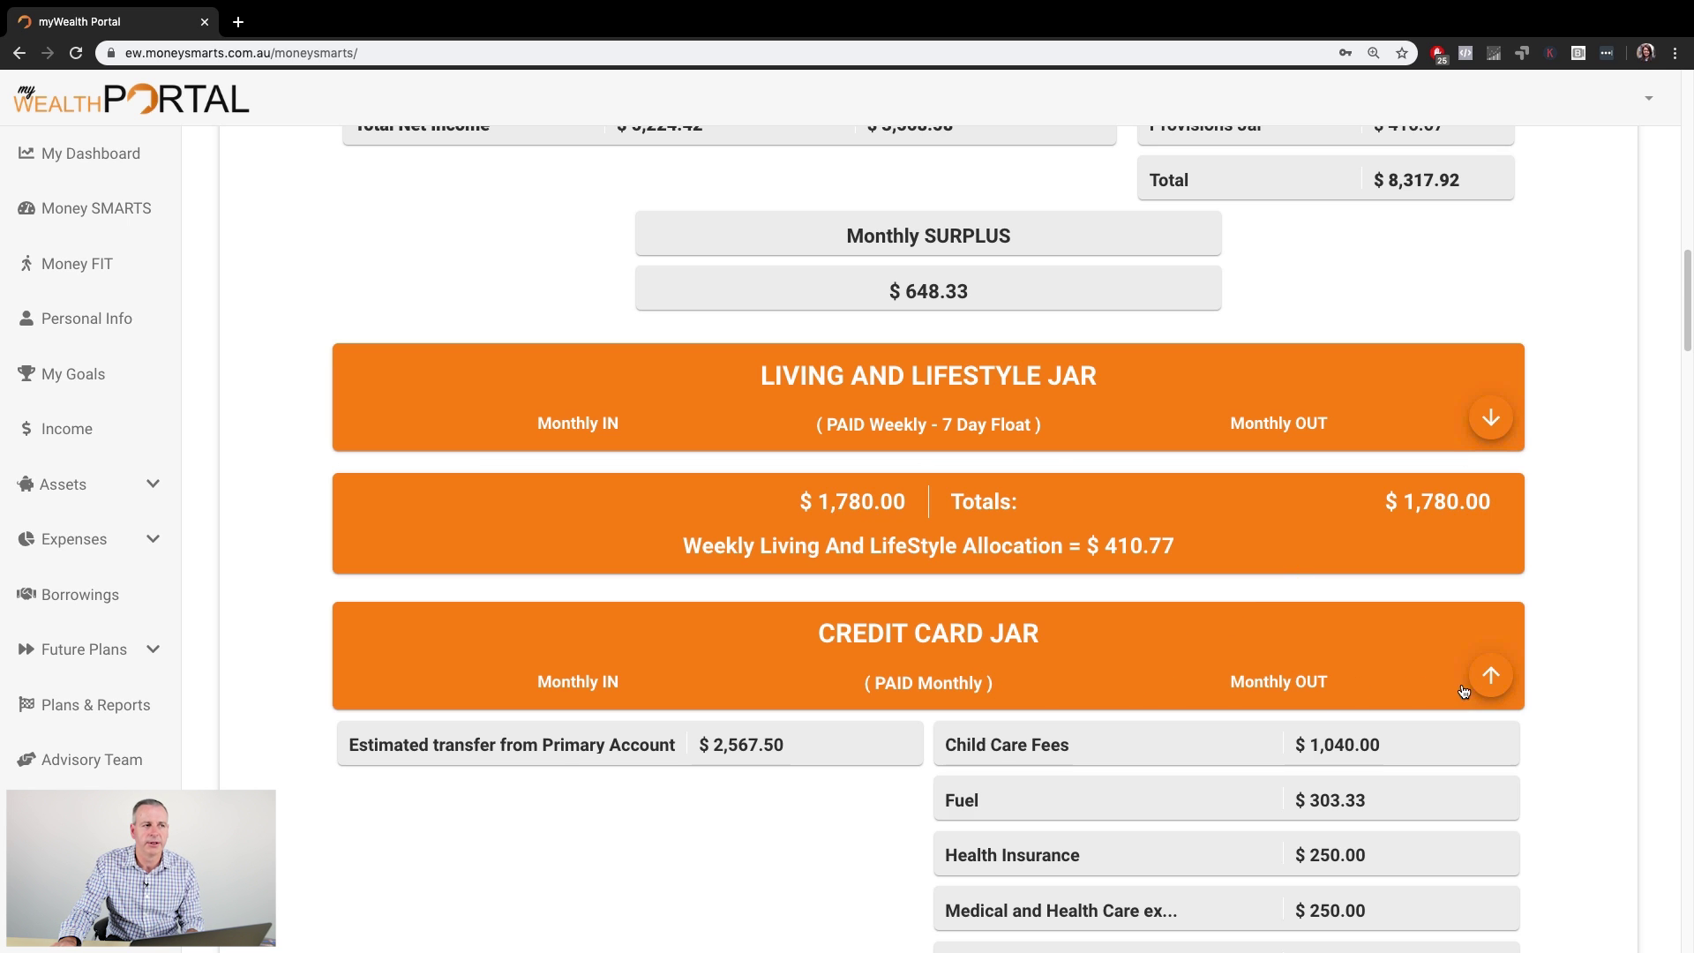
{"action": "scroll", "coordinate": [1225, 787], "scroll_direction": "down", "scroll_amount": 1}
{"action": "scroll", "coordinate": [1225, 782], "scroll_direction": "down", "scroll_amount": 3}
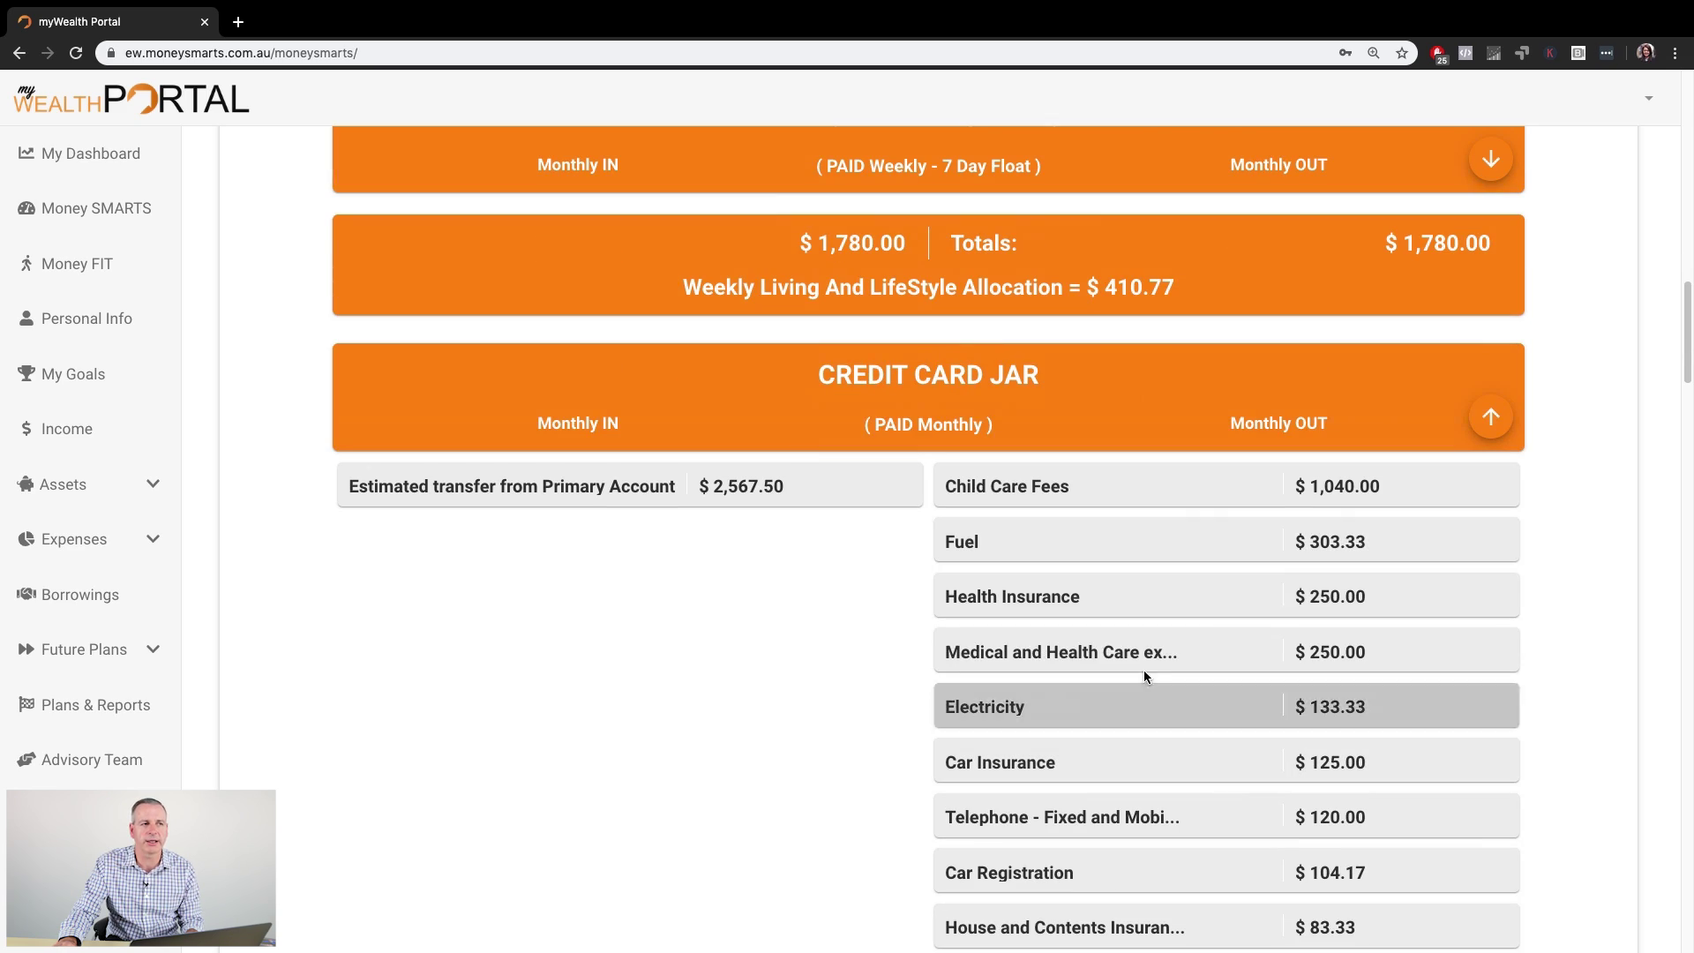
{"action": "scroll", "coordinate": [1165, 698], "scroll_direction": "down", "scroll_amount": 1}
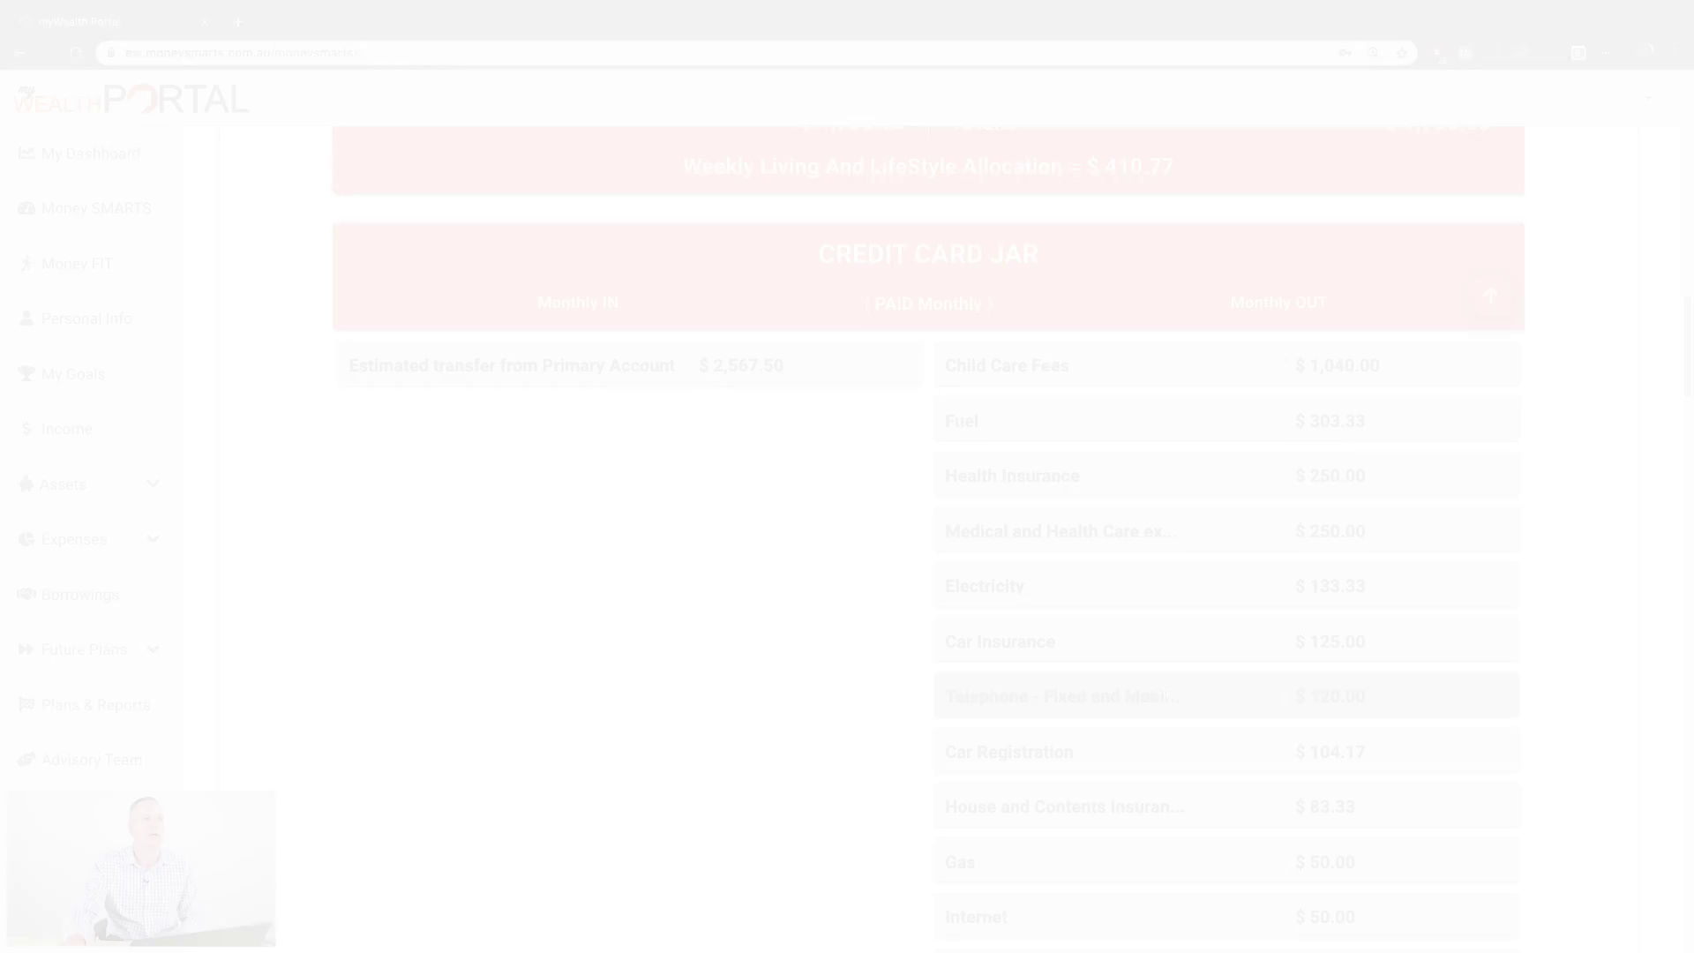
{"action": "scroll", "coordinate": [1105, 442], "scroll_direction": "down", "scroll_amount": 3}
{"action": "scroll", "coordinate": [1106, 444], "scroll_direction": "down", "scroll_amount": 1}
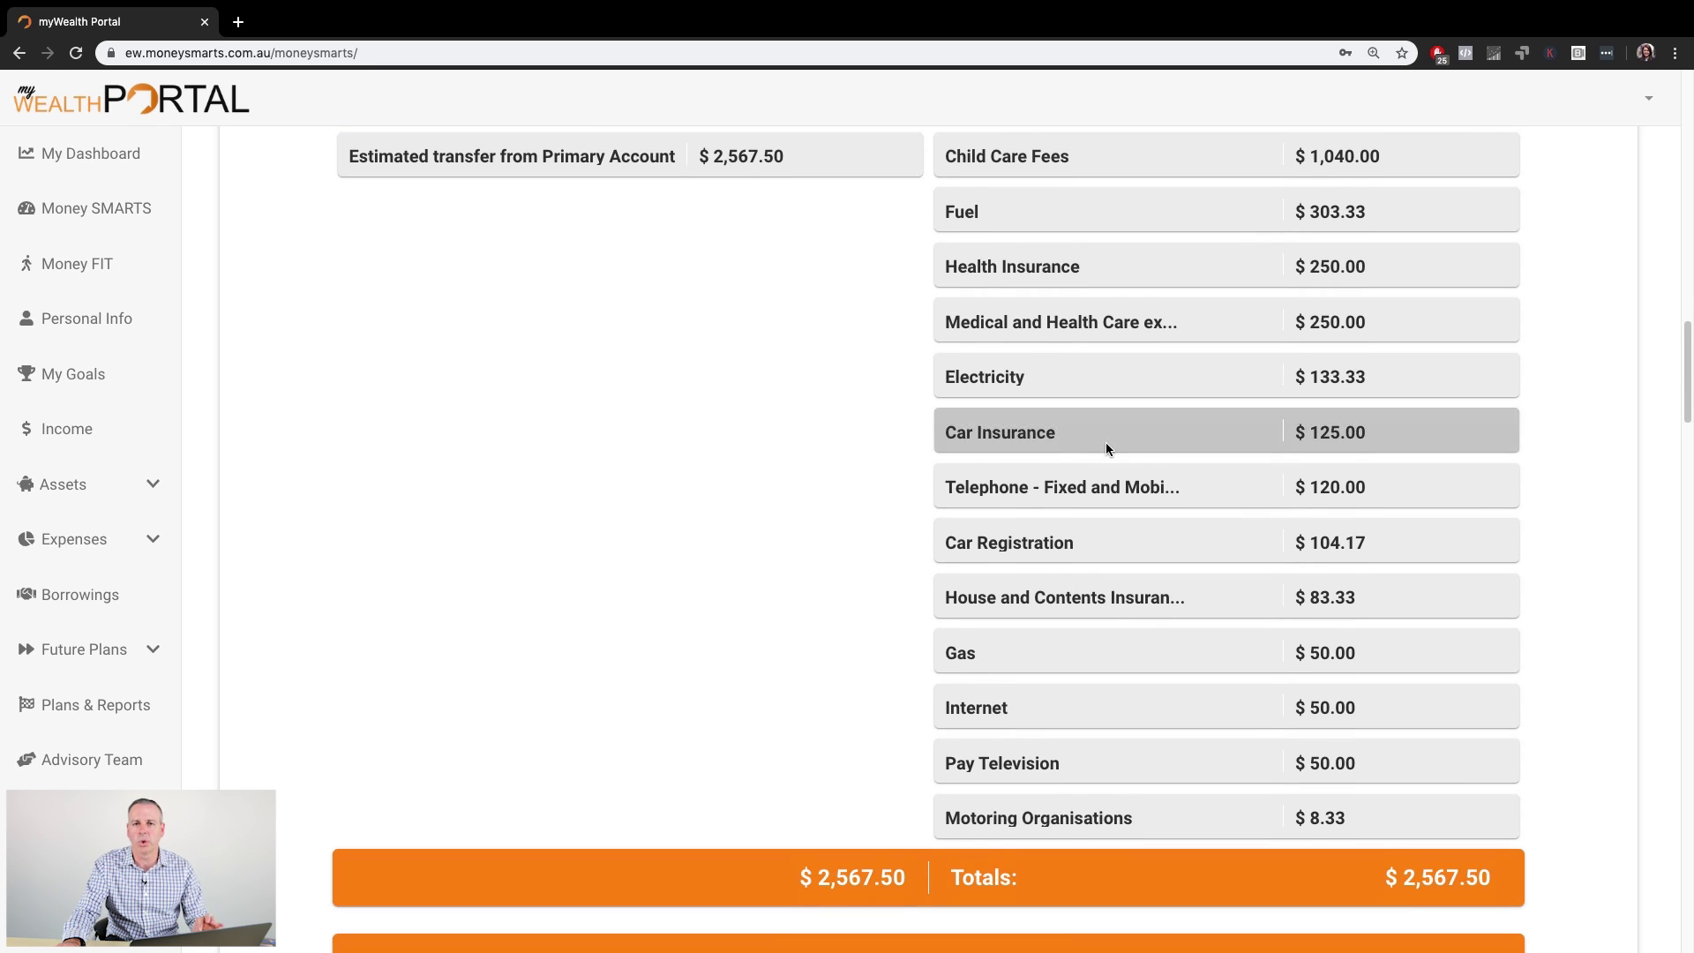
{"action": "scroll", "coordinate": [1105, 442], "scroll_direction": "up", "scroll_amount": 3}
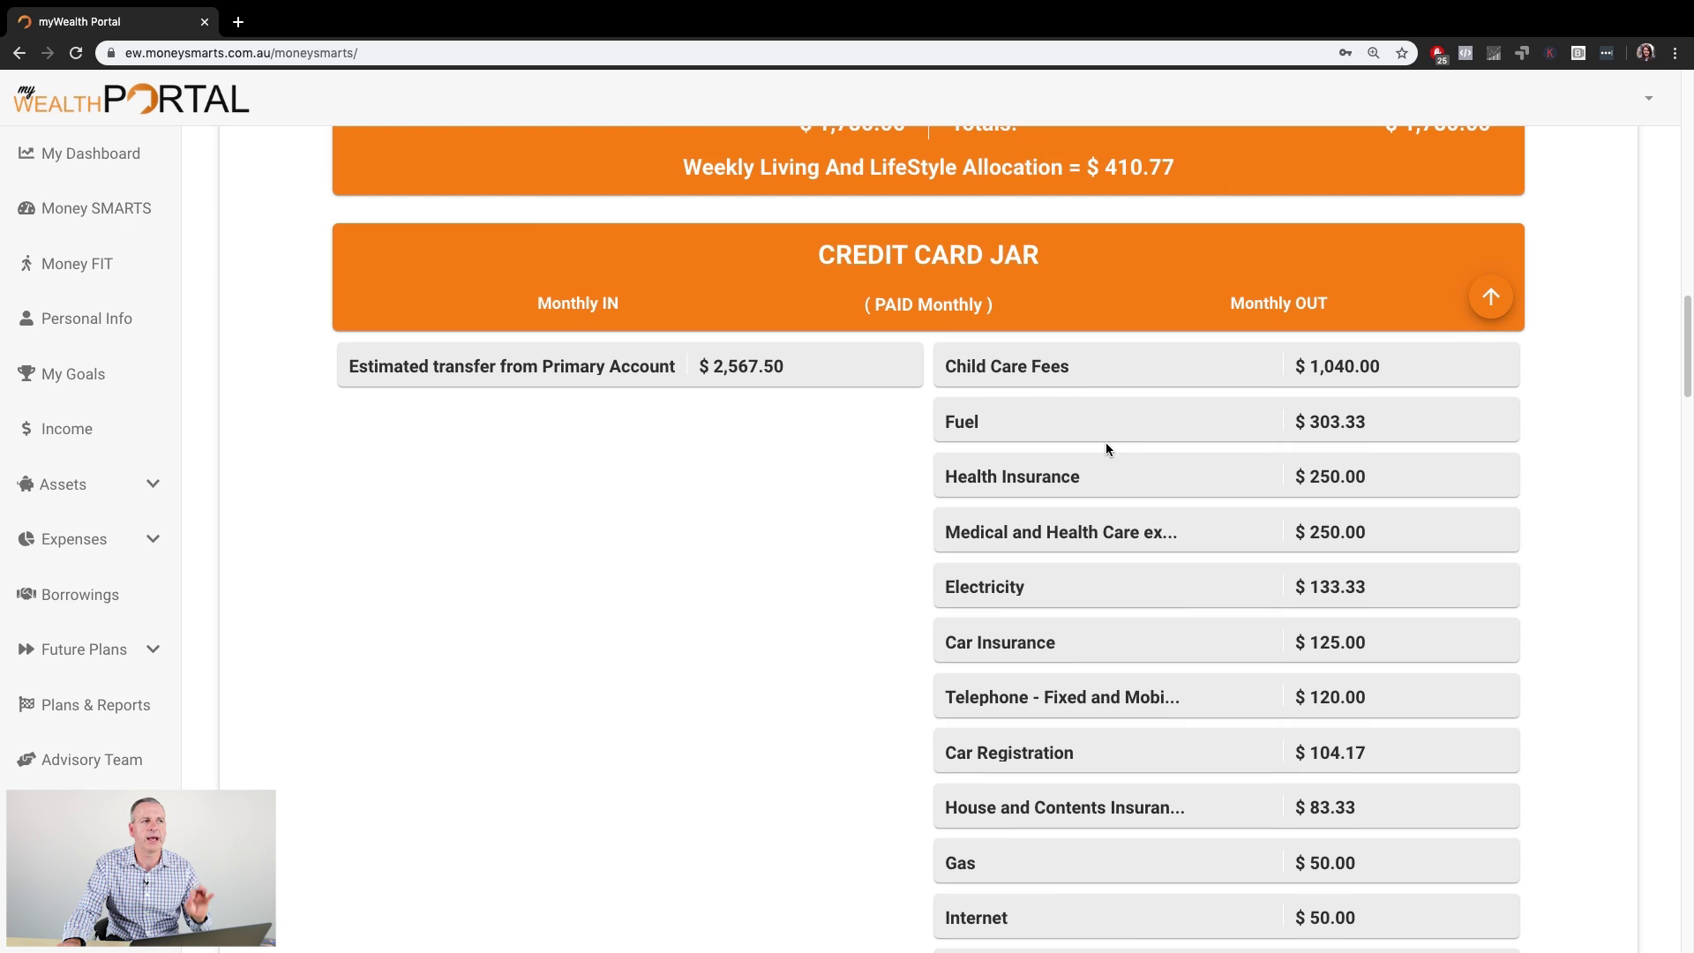
{"action": "left_click", "coordinate": [1491, 298]}
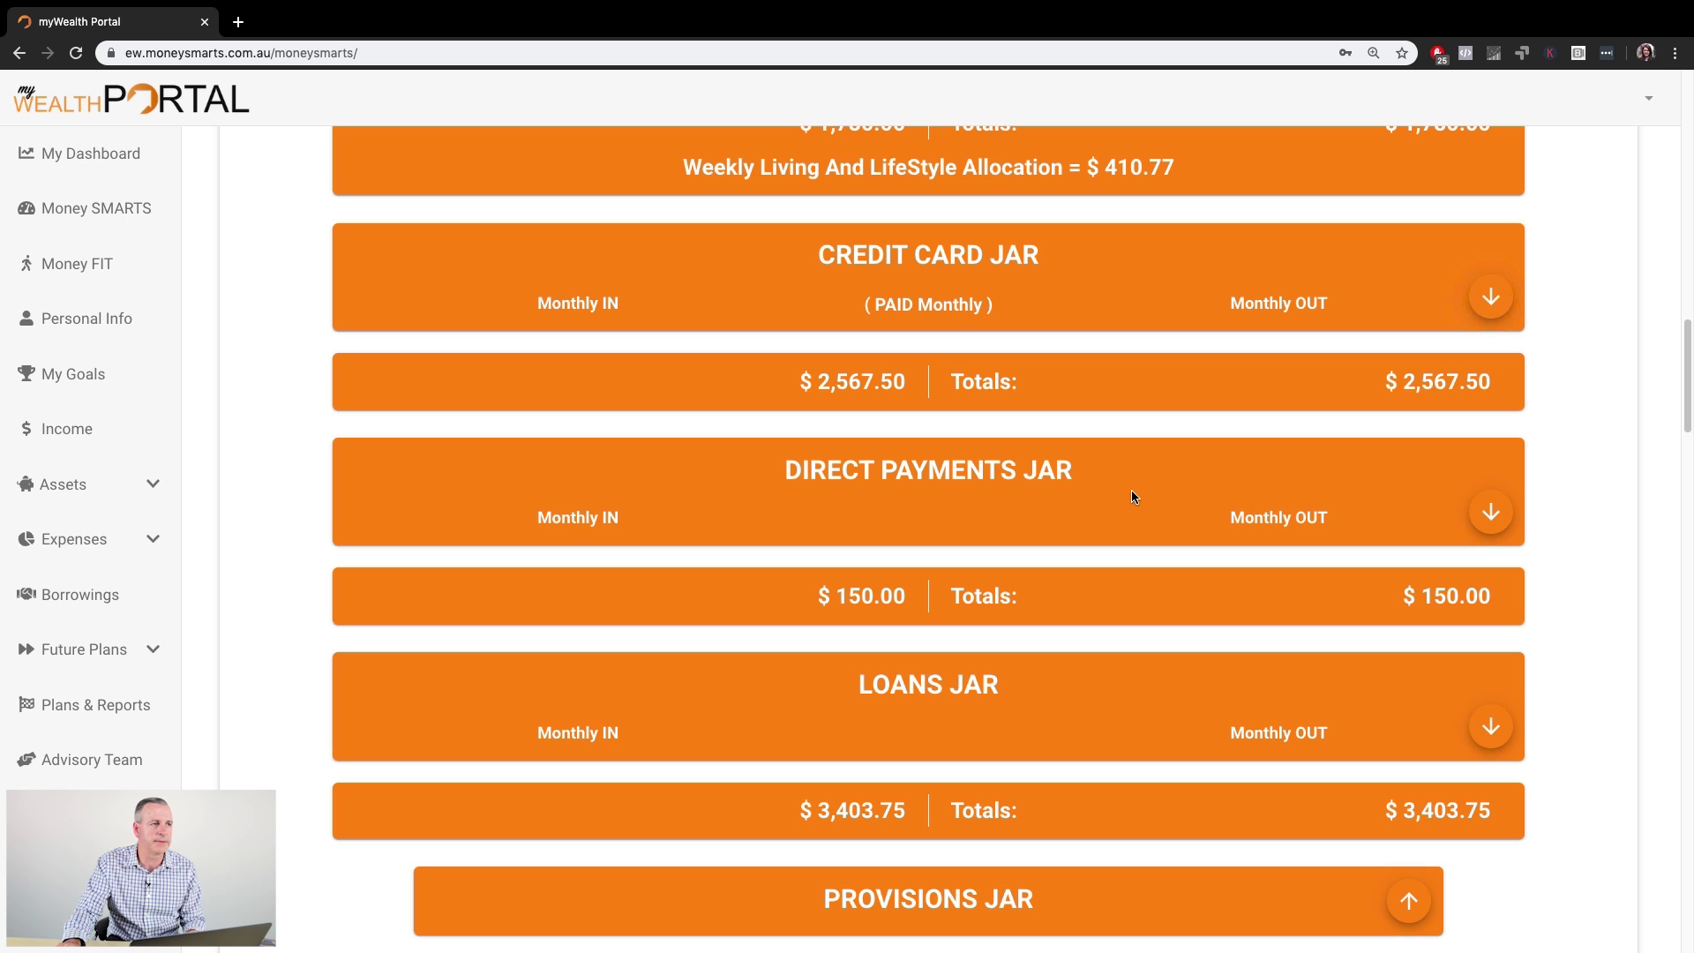
Expand the Direct Payments Jar and the Loans Jar and review their monthly payments.
{"action": "left_click", "coordinate": [1492, 513]}
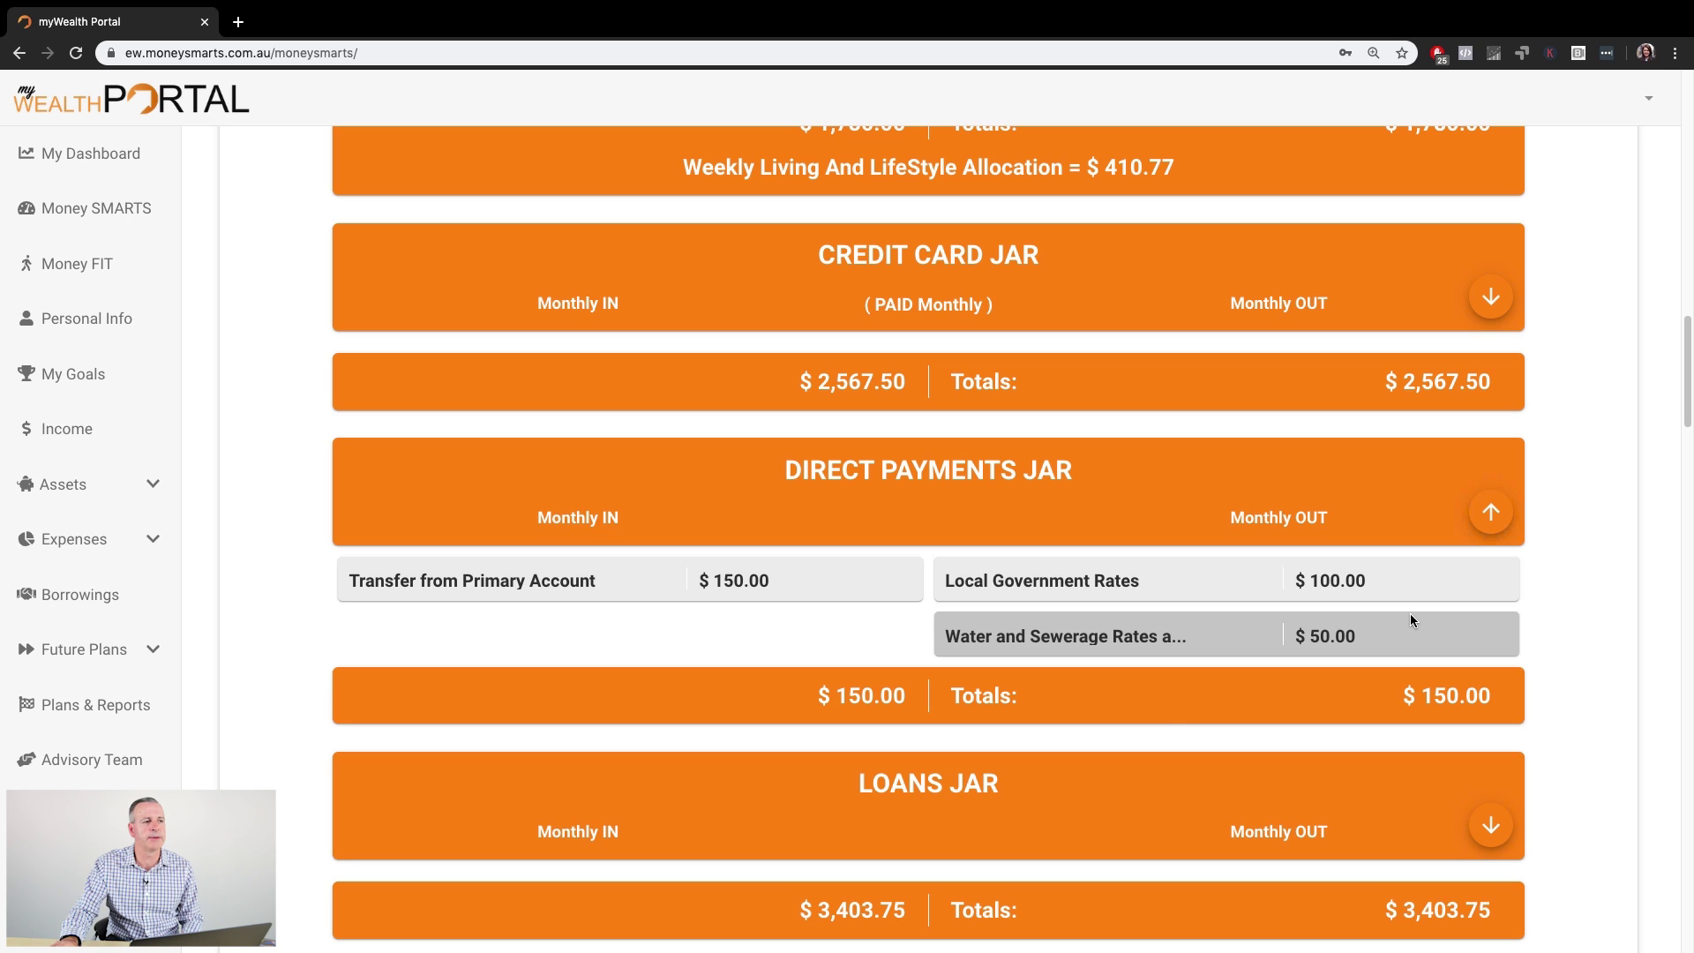
{"action": "scroll", "coordinate": [1324, 750], "scroll_direction": "down", "scroll_amount": 1}
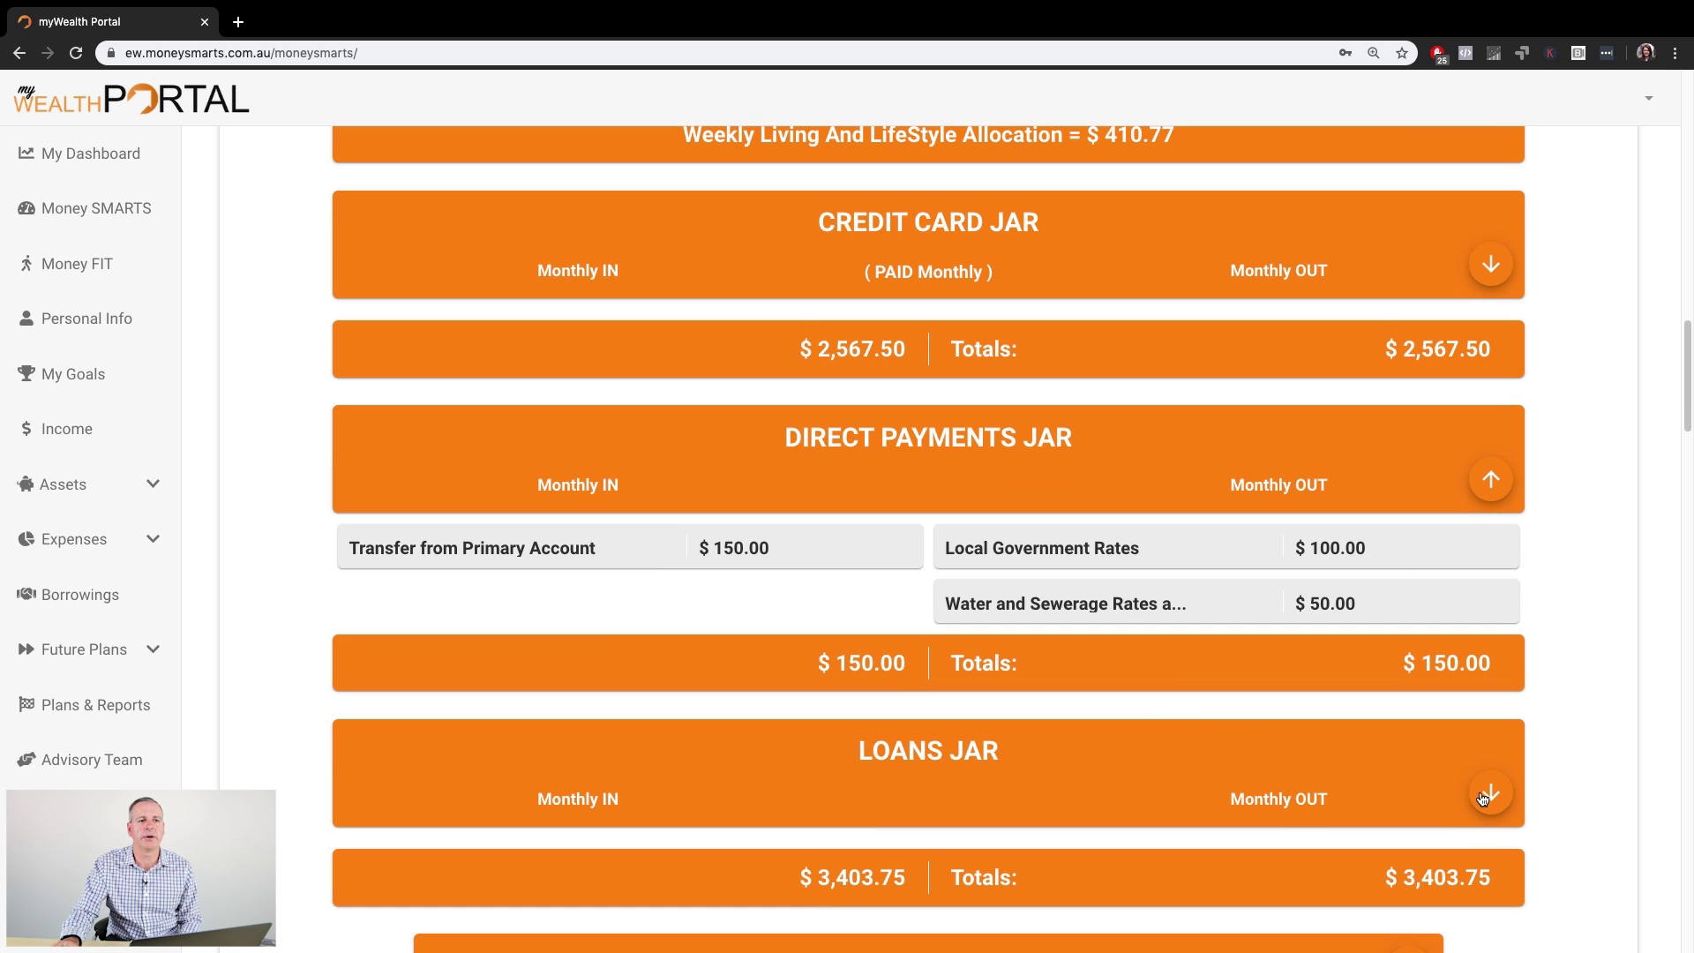
{"action": "left_click", "coordinate": [1491, 793]}
{"action": "scroll", "coordinate": [1482, 798], "scroll_direction": "down", "scroll_amount": 3}
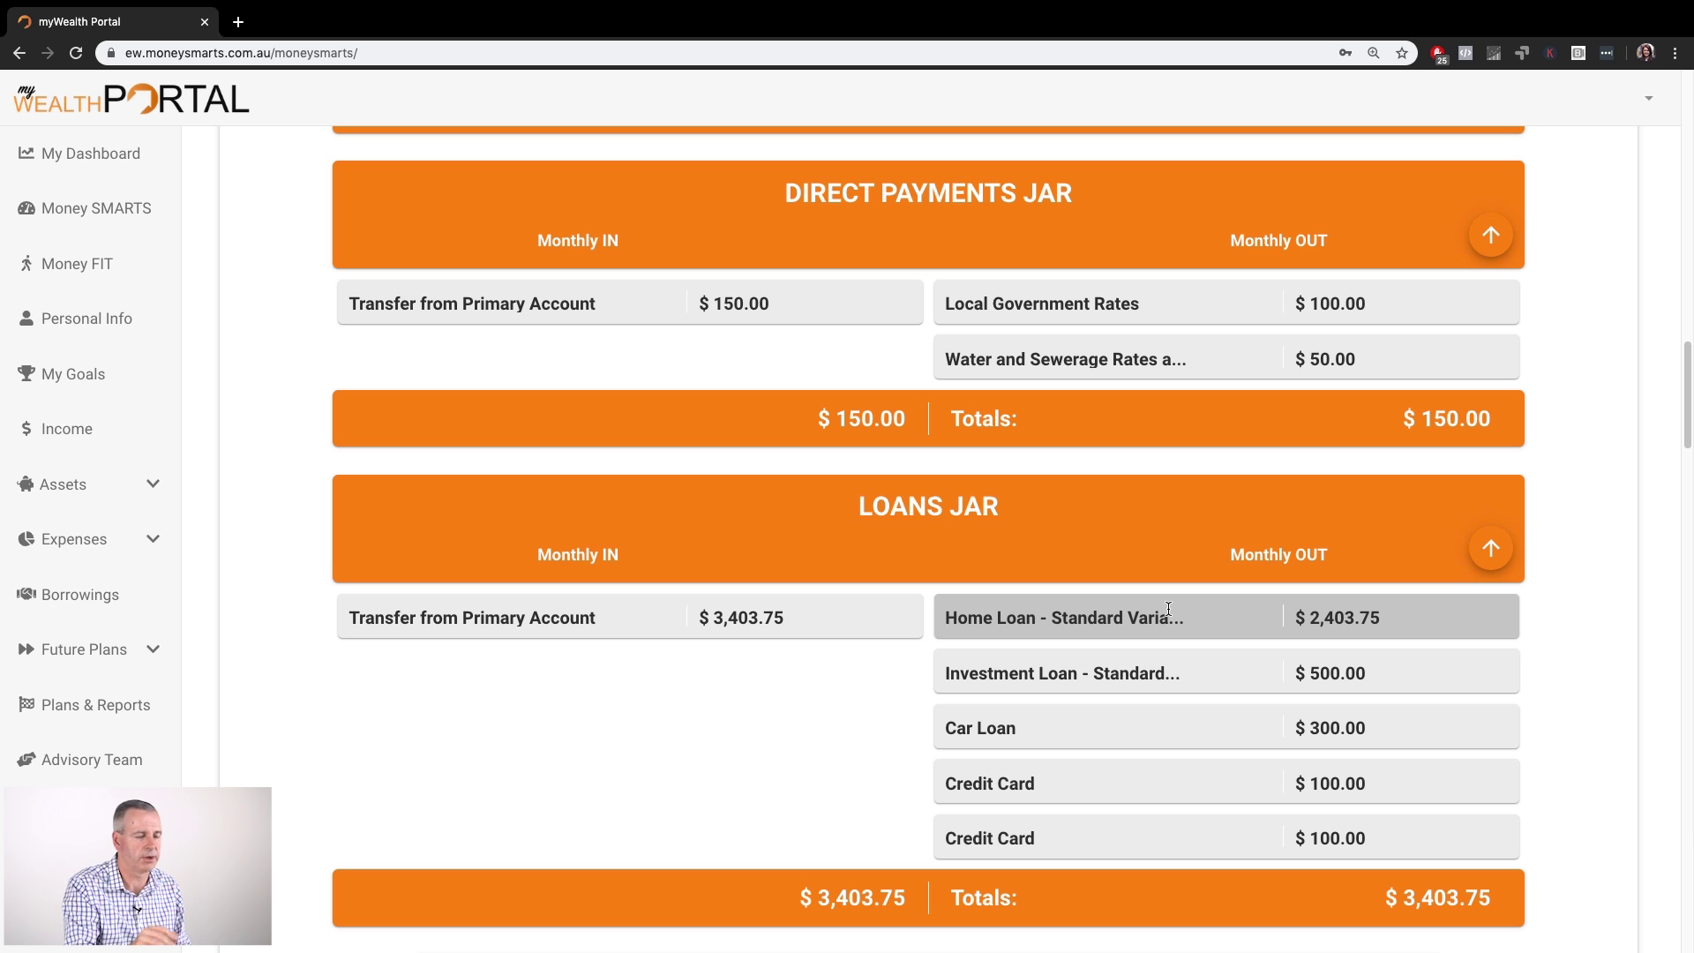
{"action": "scroll", "coordinate": [1145, 673], "scroll_direction": "up", "scroll_amount": 6}
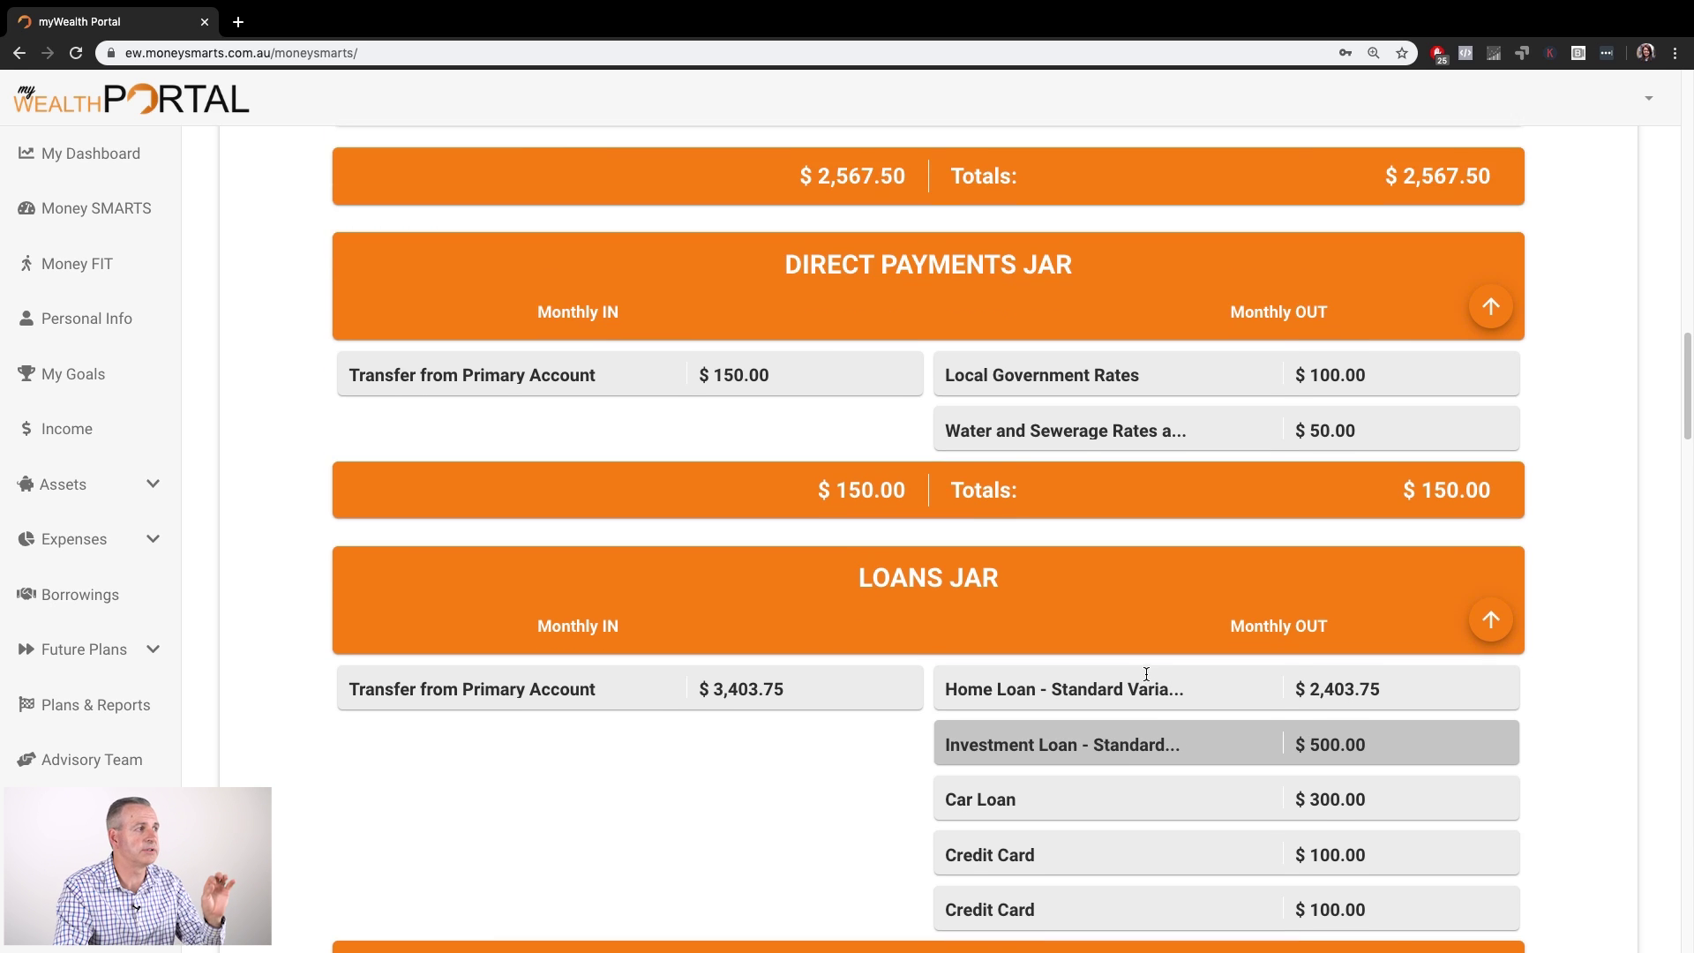
Review the Provisions Jar and open the expense entries of its Holidays provision.
{"action": "scroll", "coordinate": [1145, 675], "scroll_direction": "down", "scroll_amount": 12}
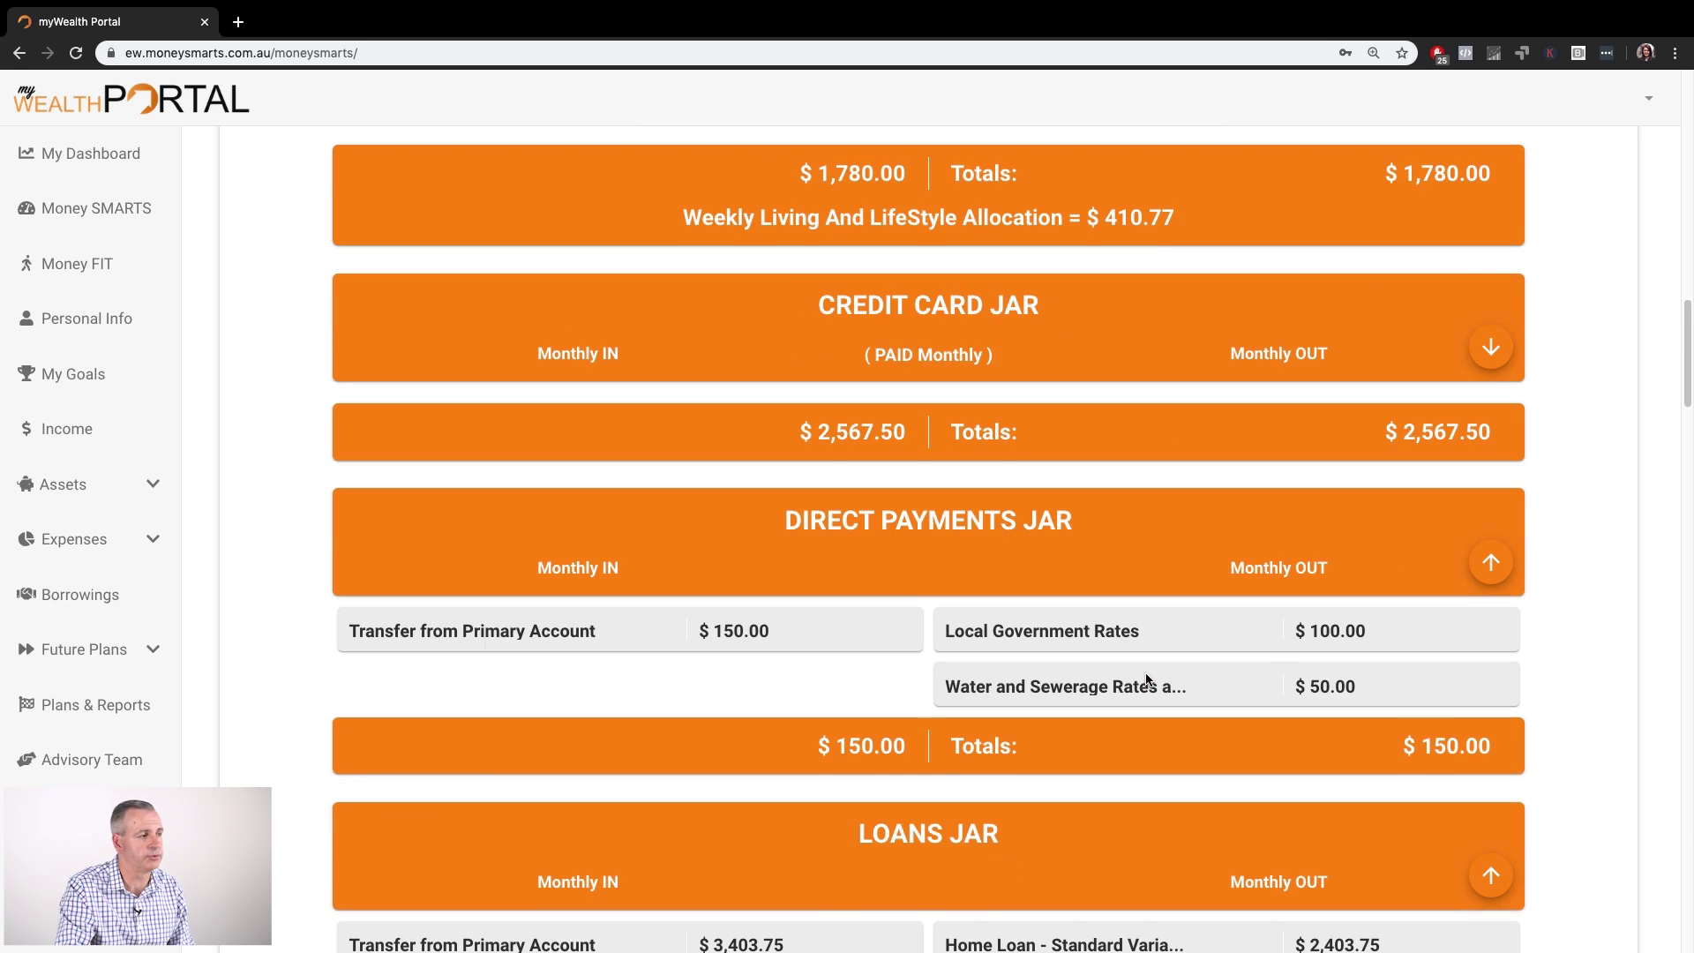
{"action": "scroll", "coordinate": [1183, 658], "scroll_direction": "down", "scroll_amount": 2}
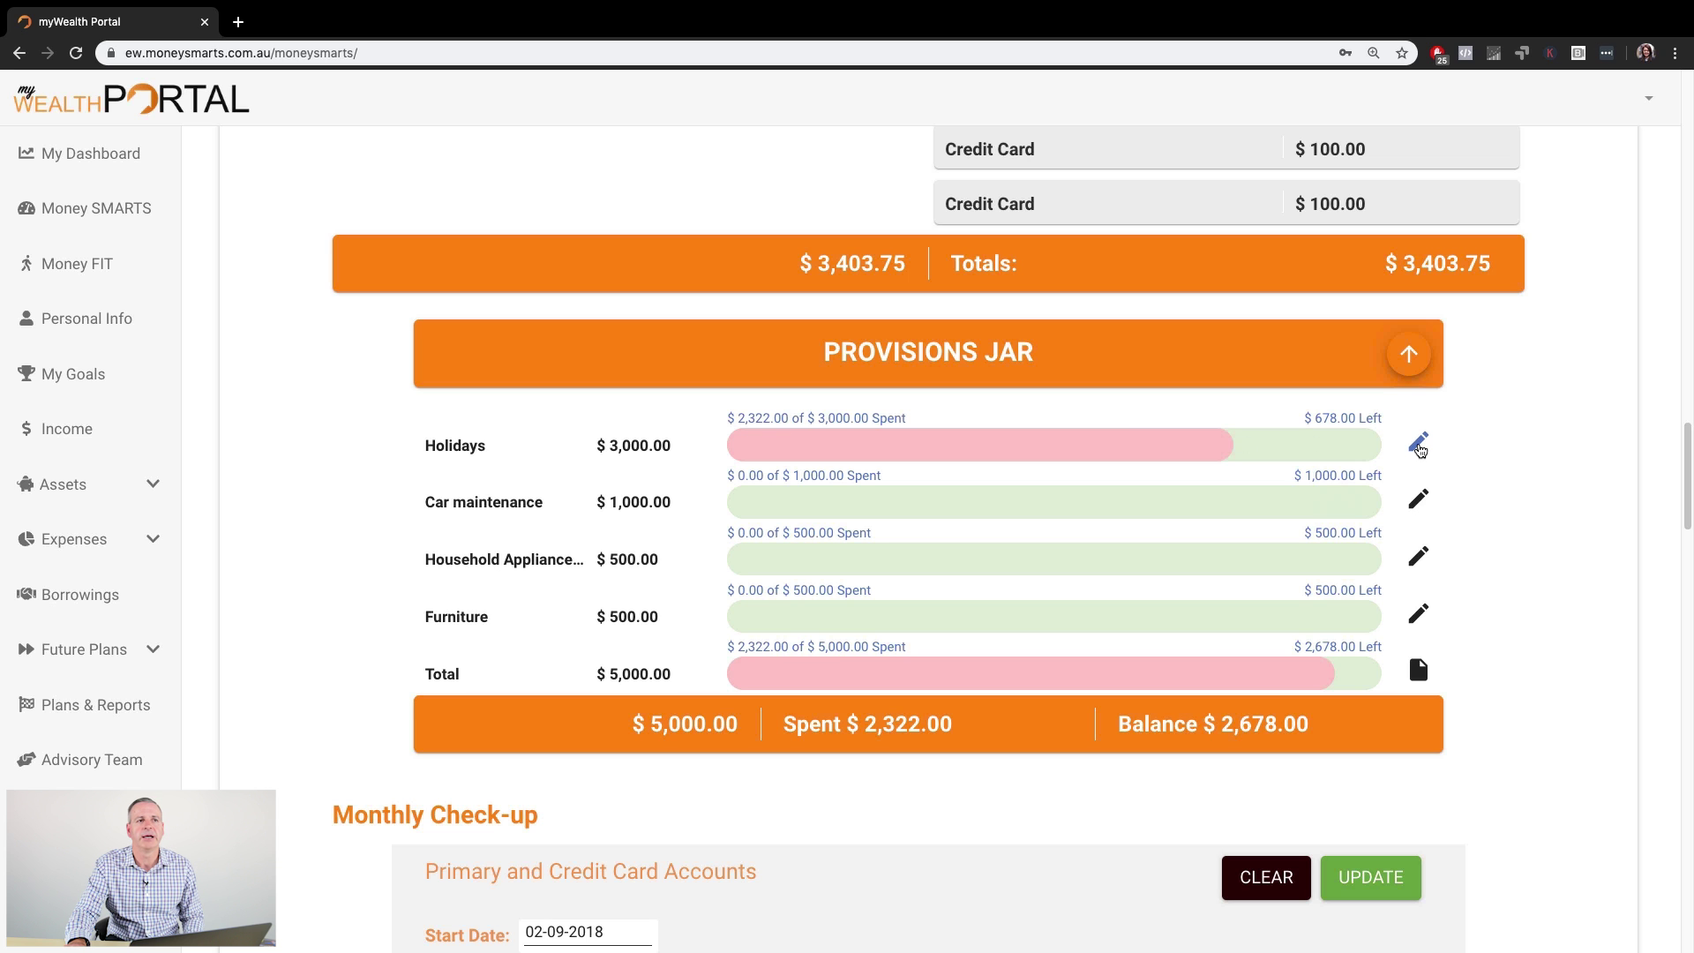
{"action": "left_click", "coordinate": [1418, 446]}
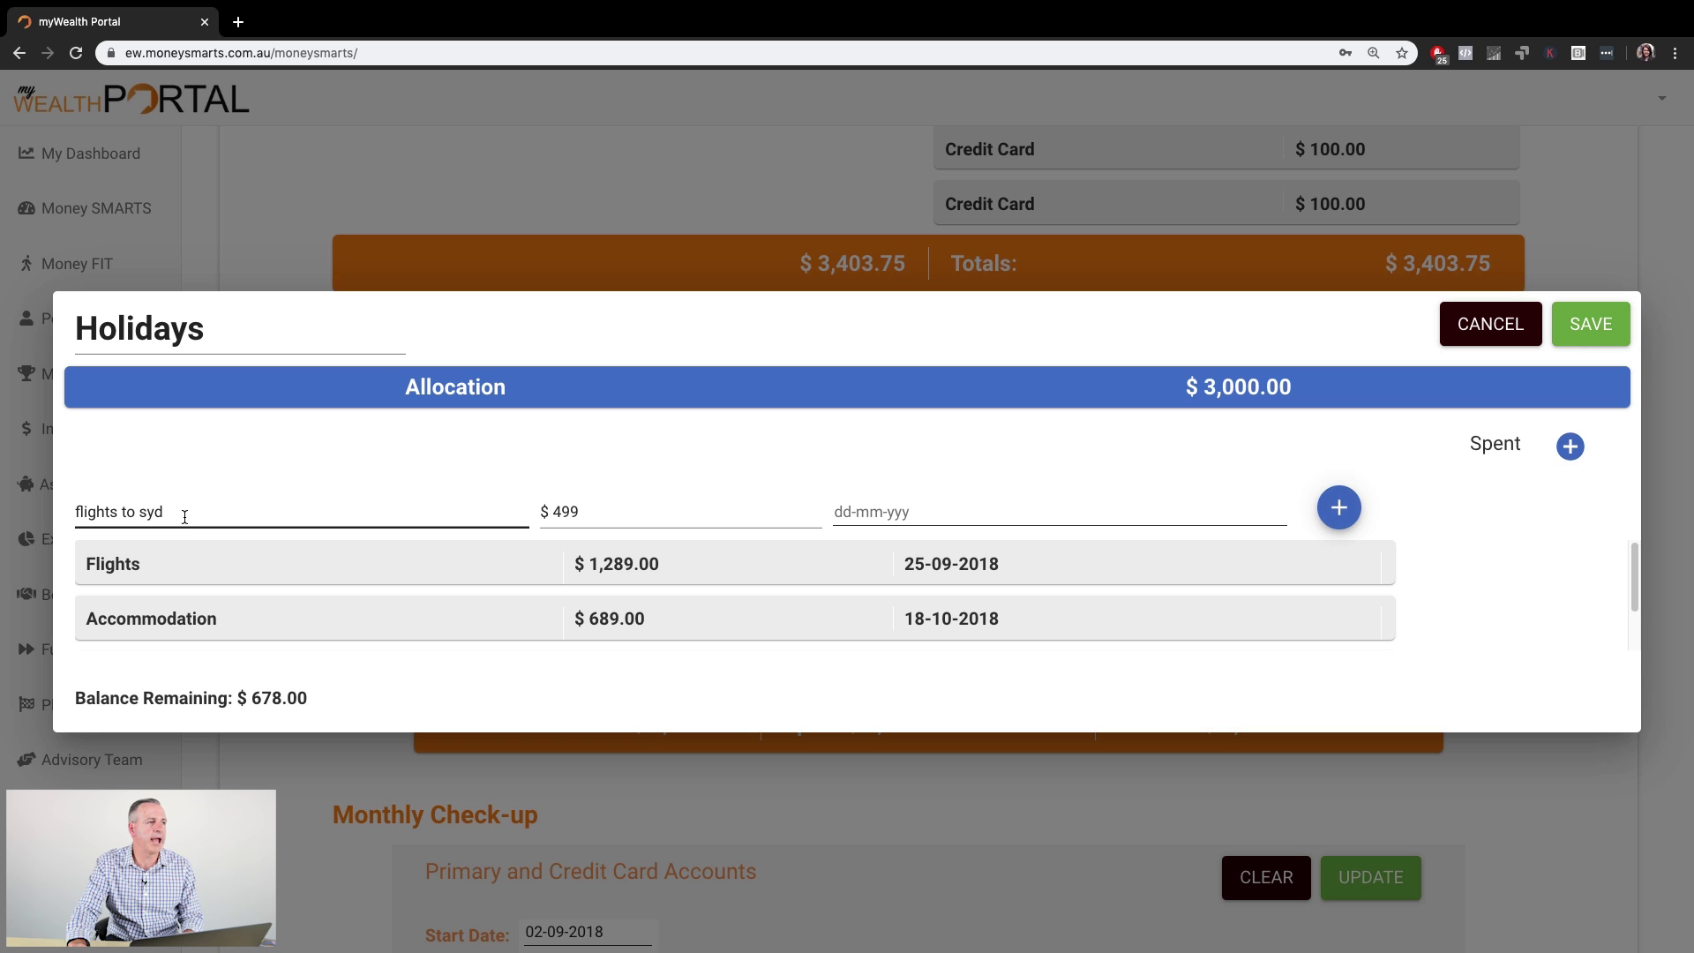
Clear the drafted "flights to syd" expense and its $499 amount from the Holidays entry row.
{"action": "left_click_drag", "start_coordinate": [586, 510], "coordinate": [533, 514]}
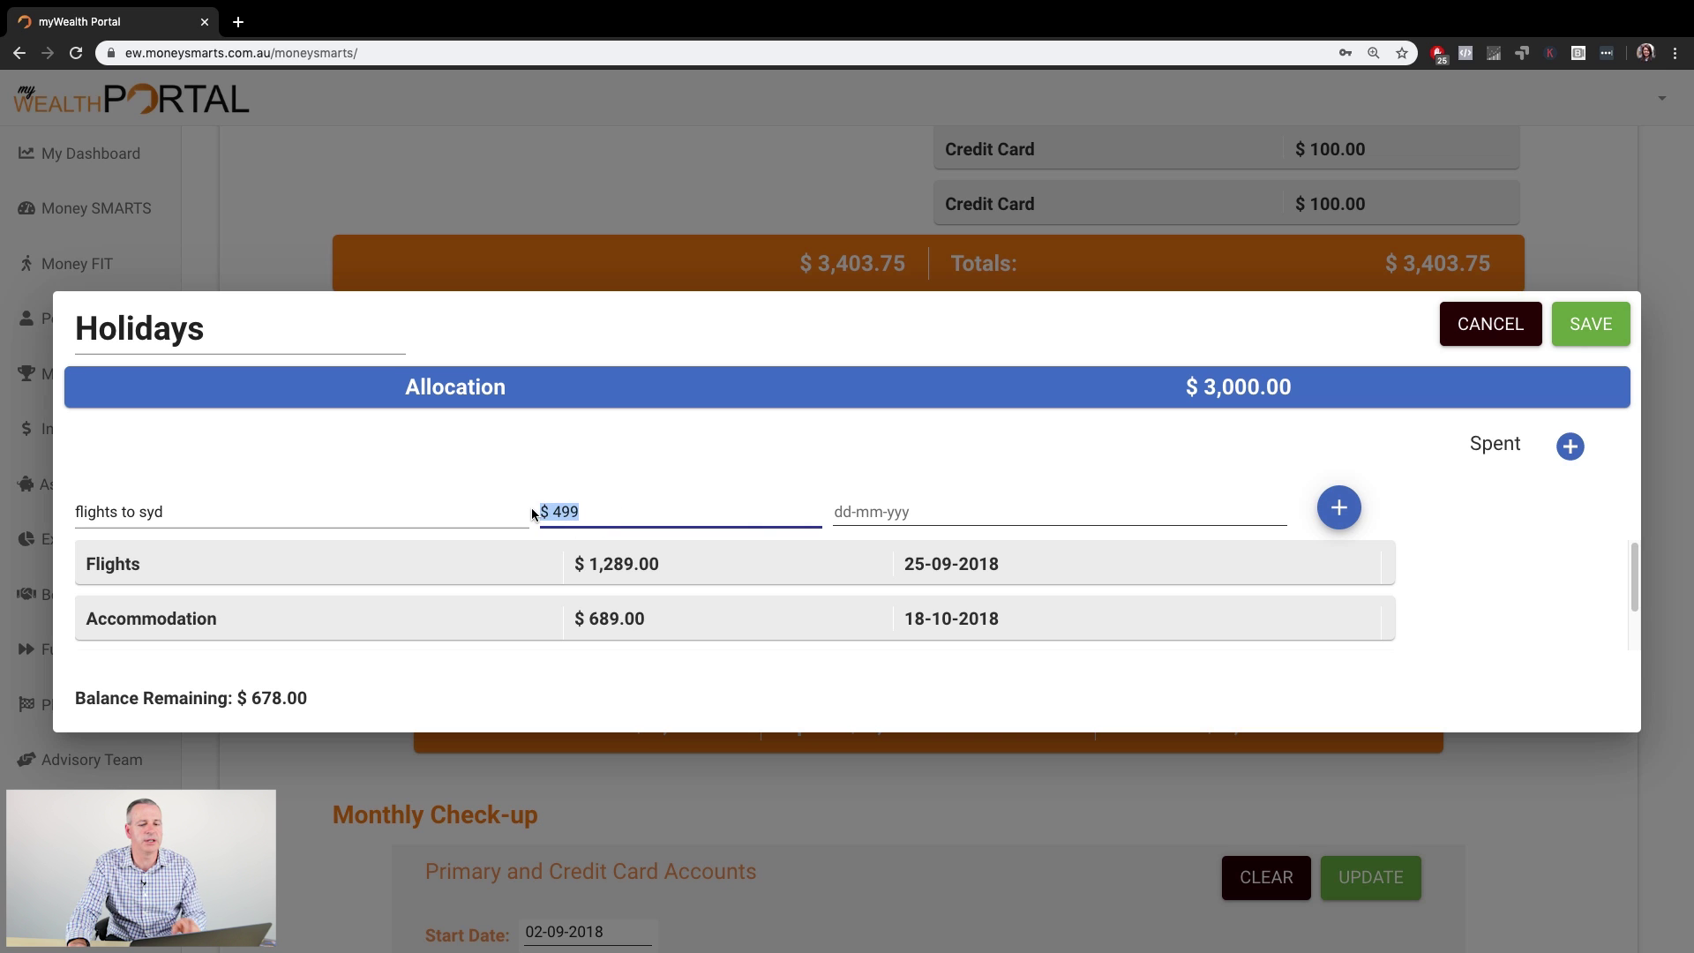
{"action": "key", "text": "BackSpace"}
{"action": "left_click", "coordinate": [202, 512]}
{"action": "key", "text": "BackSpace"}
{"action": "key", "text": "BackSpace"}
{"action": "key", "text": "BackSpace"}
{"action": "key", "text": "BackSpace"}
{"action": "key", "text": "BackSpace"}
{"action": "key", "text": "BackSpace"}
{"action": "key", "text": "BackSpace"}
{"action": "key", "text": "BackSpace"}
Remove the Flights expense from the Holidays entries and discard the changes.
{"action": "left_click", "coordinate": [961, 689]}
{"action": "left_click", "coordinate": [1447, 548]}
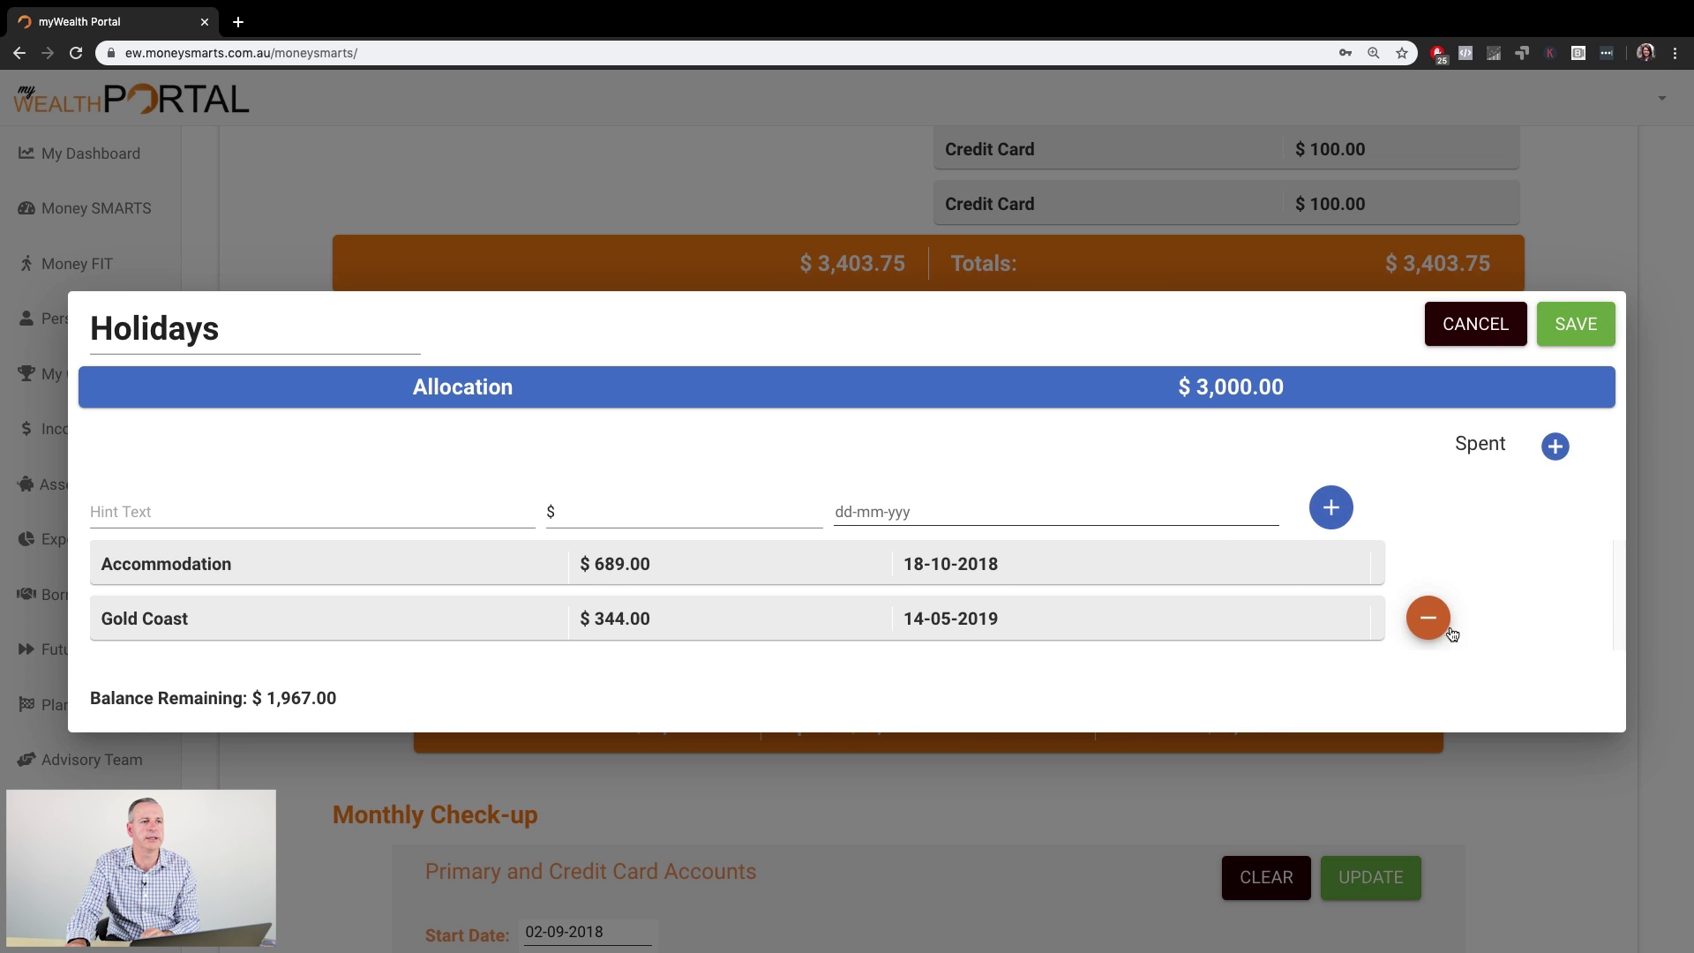
{"action": "mouse_move", "coordinate": [1413, 602]}
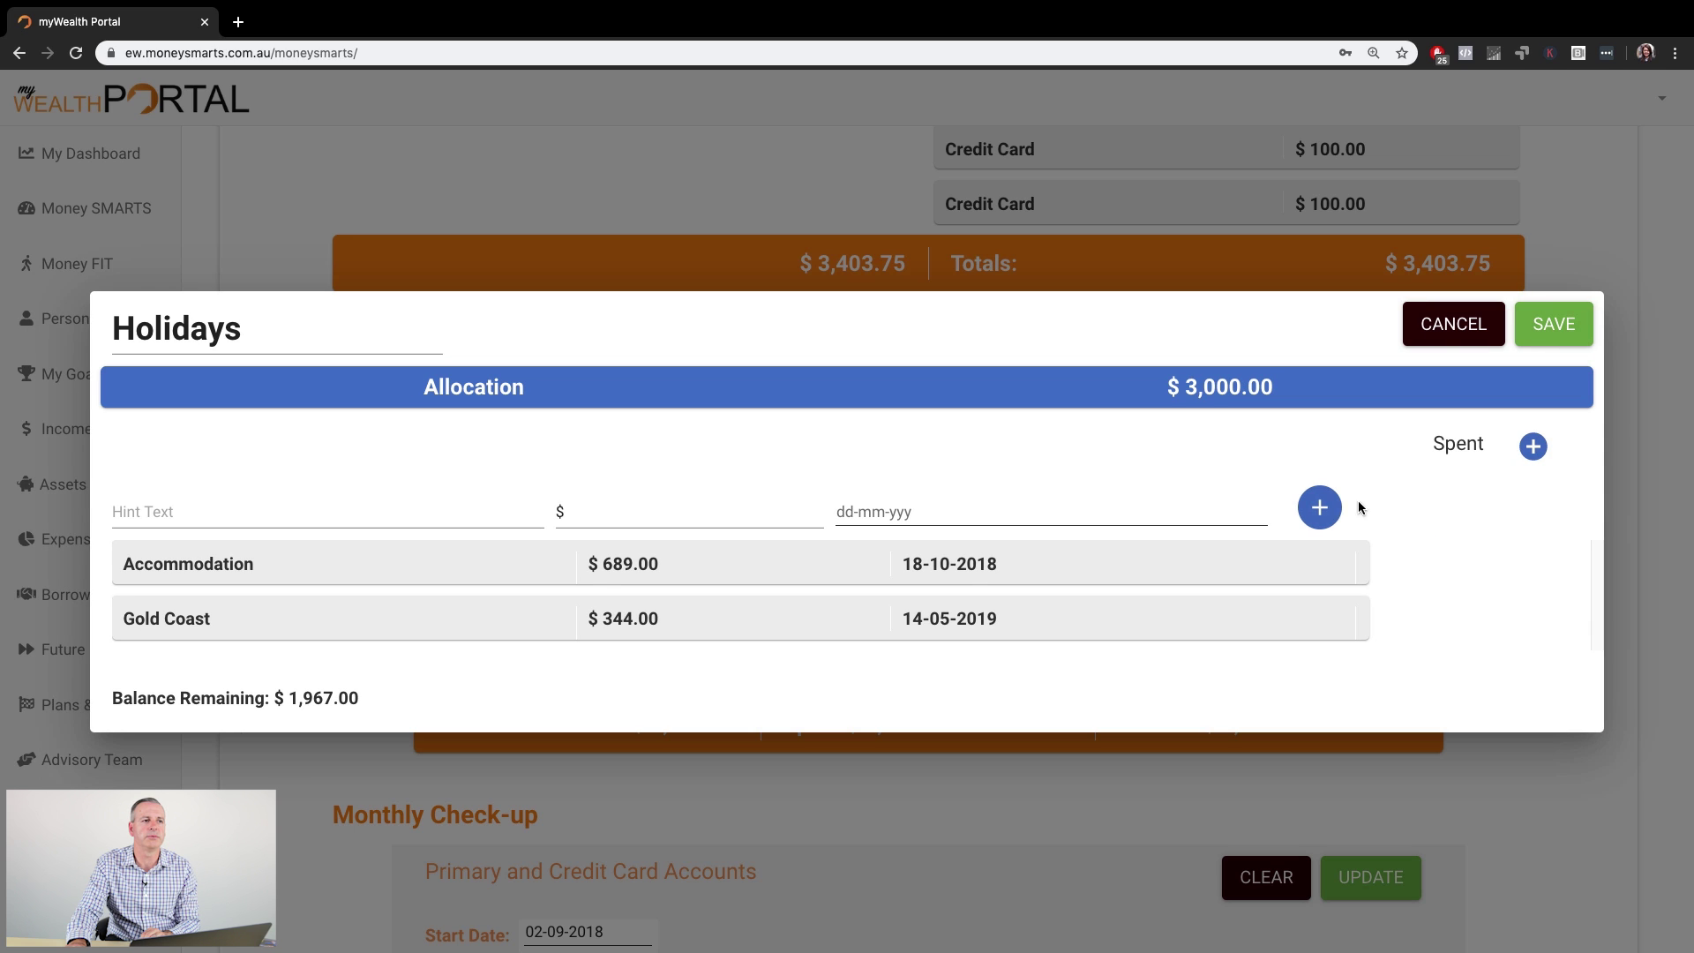
{"action": "left_click", "coordinate": [1533, 446]}
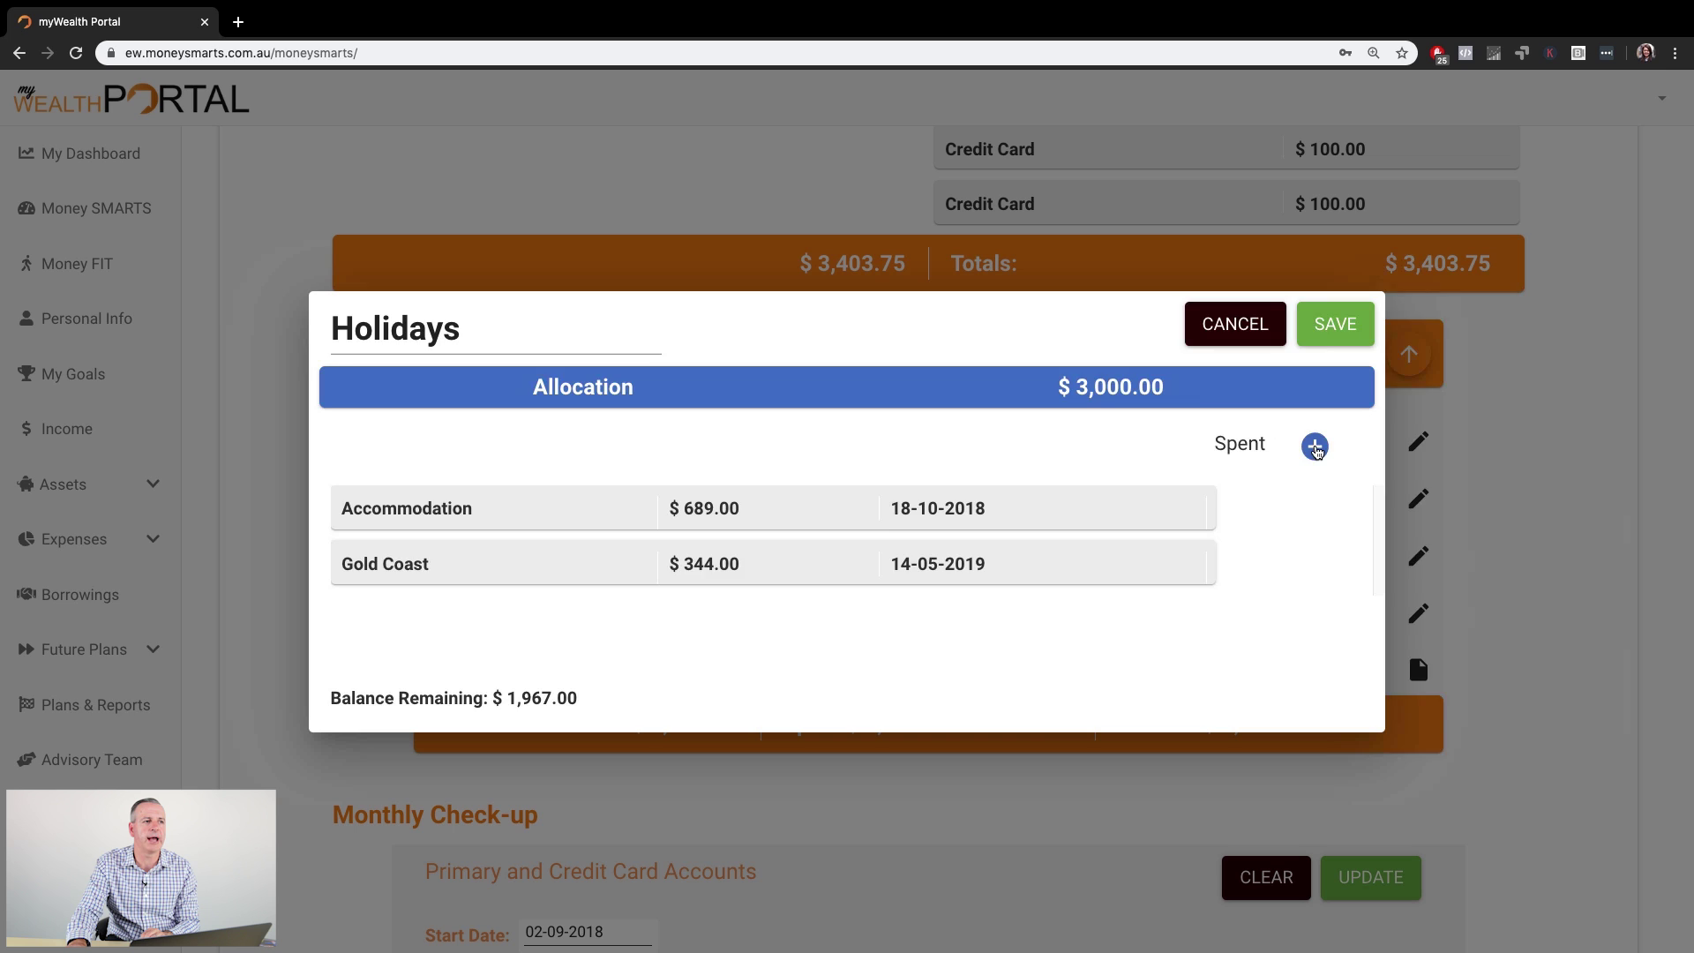
{"action": "left_click", "coordinate": [1314, 447]}
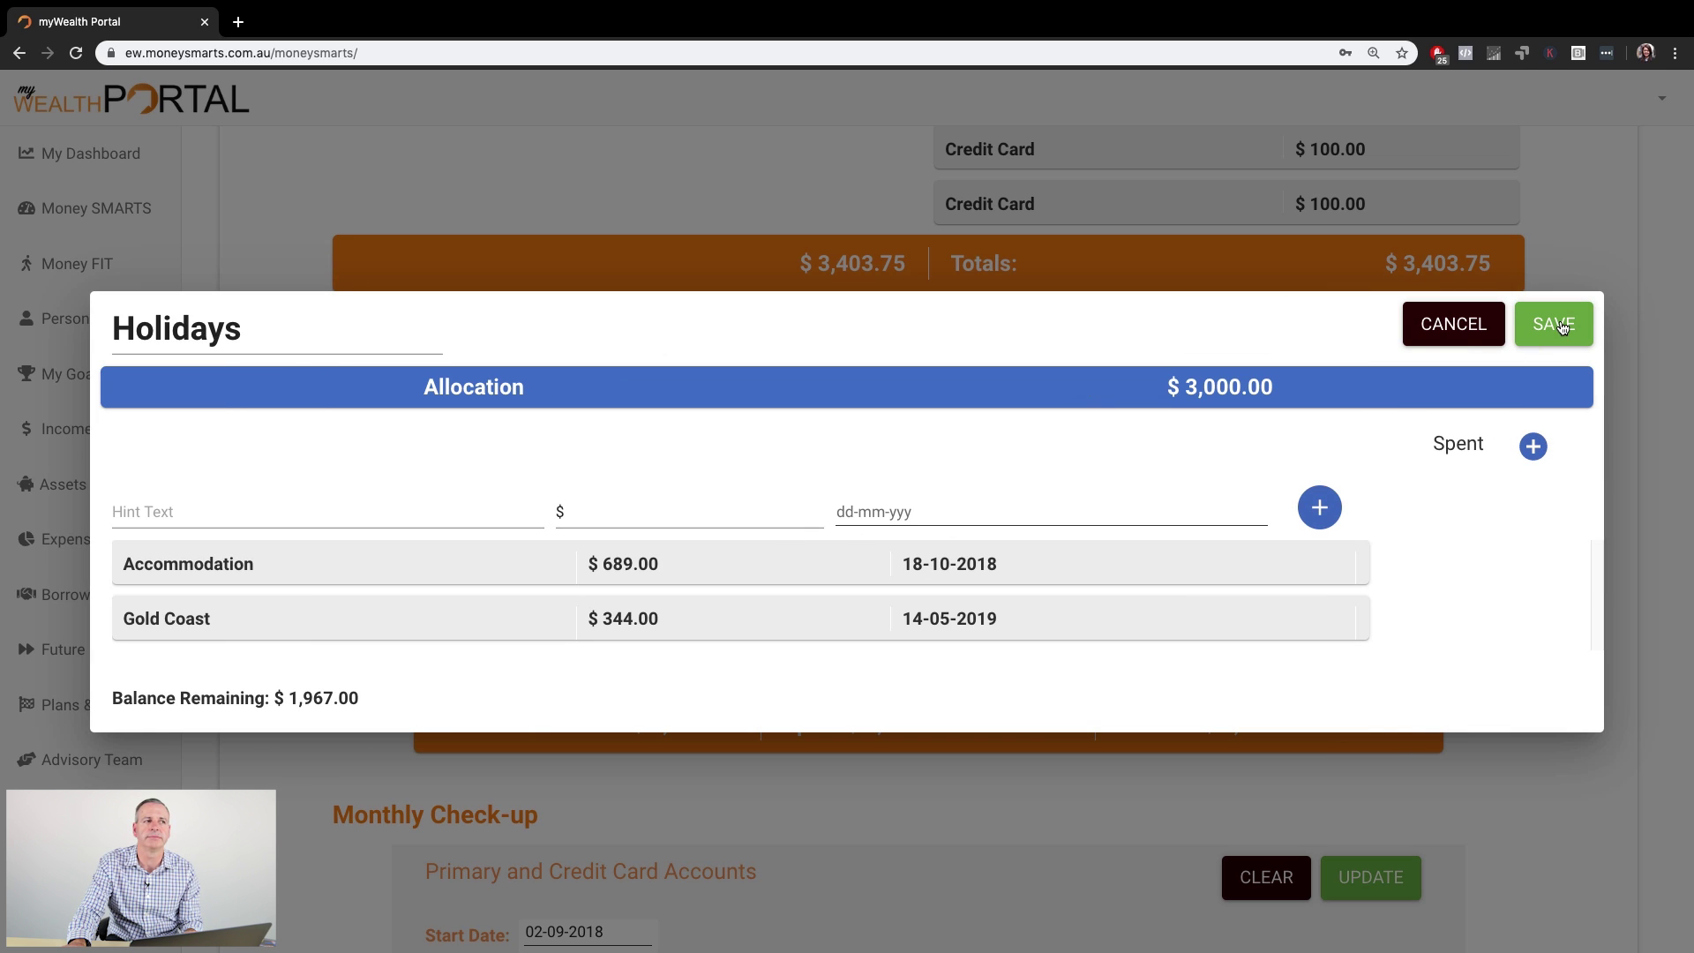
{"action": "left_click", "coordinate": [1460, 334]}
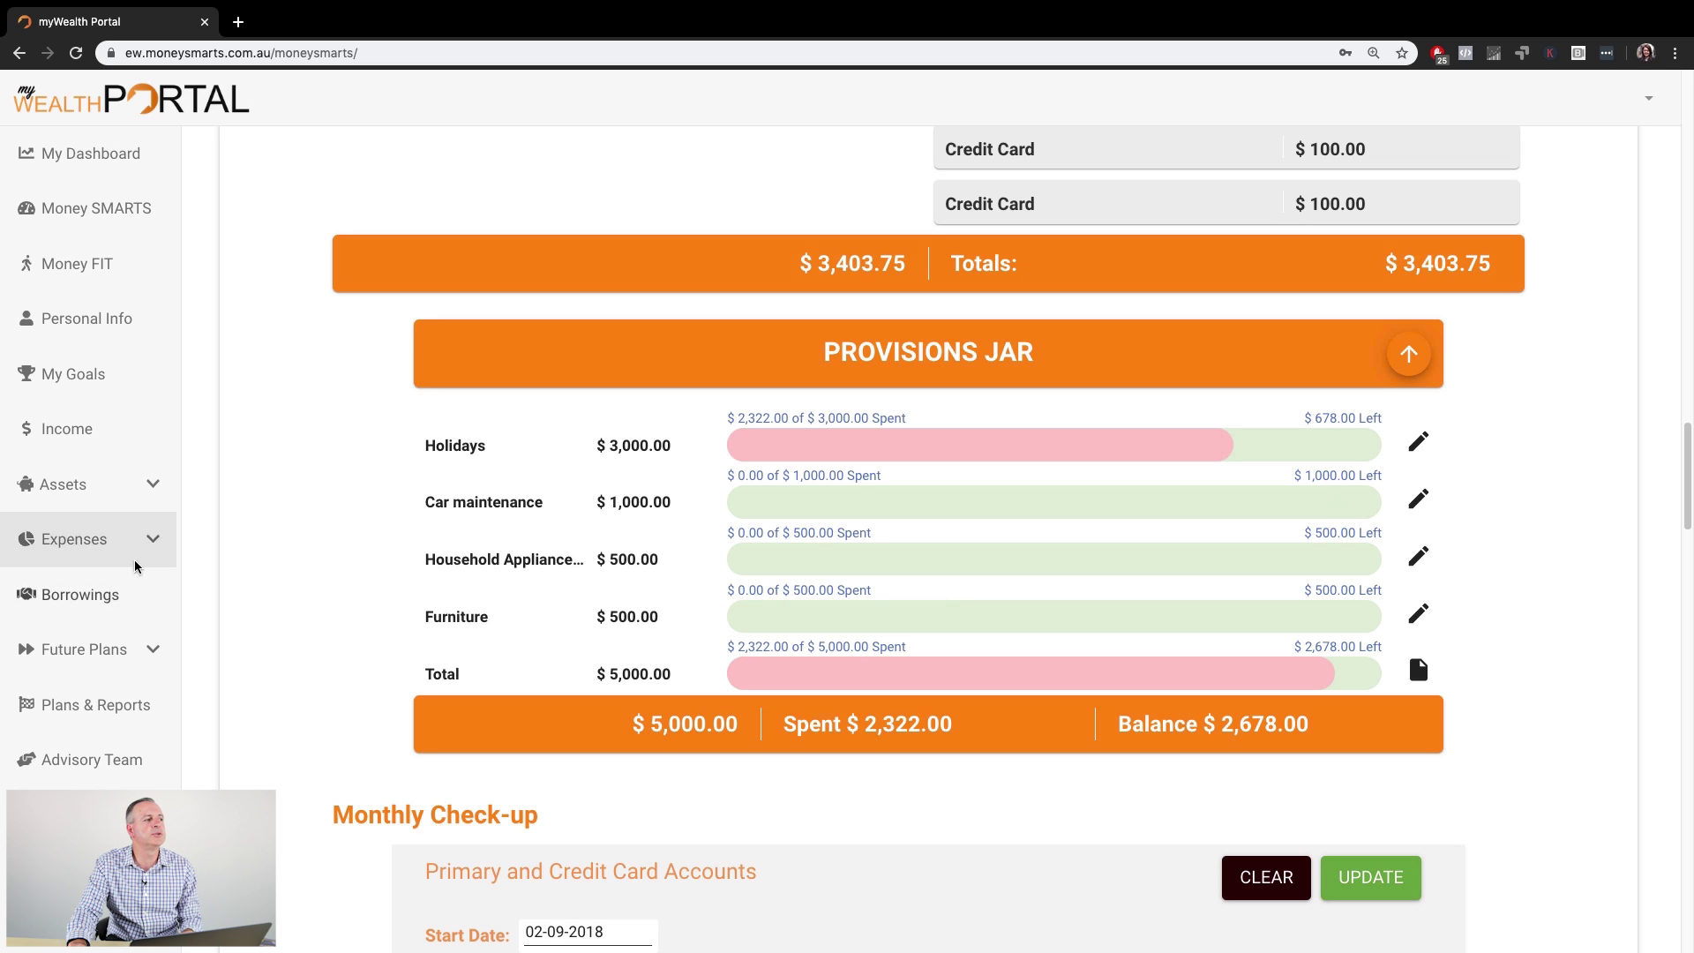
In household Spending, set the Holidays Money S.M.A.R.T.S. category to "via Living & Lifestyle" and save.
{"action": "left_click", "coordinate": [95, 547]}
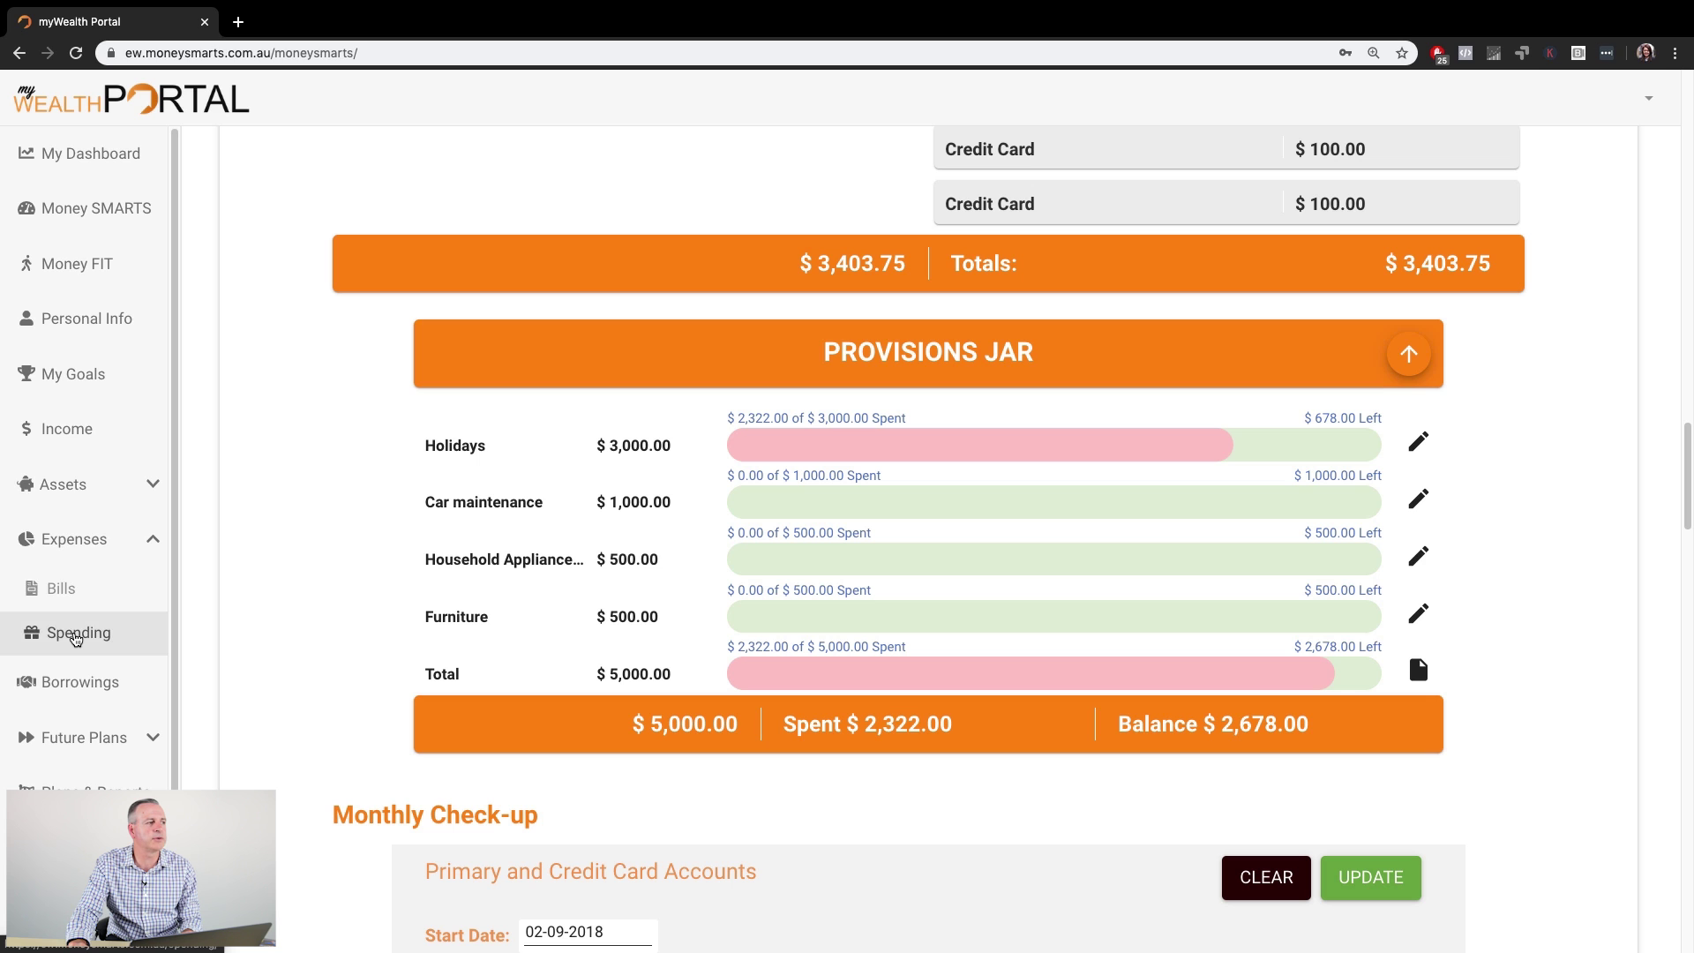
{"action": "left_click", "coordinate": [76, 636]}
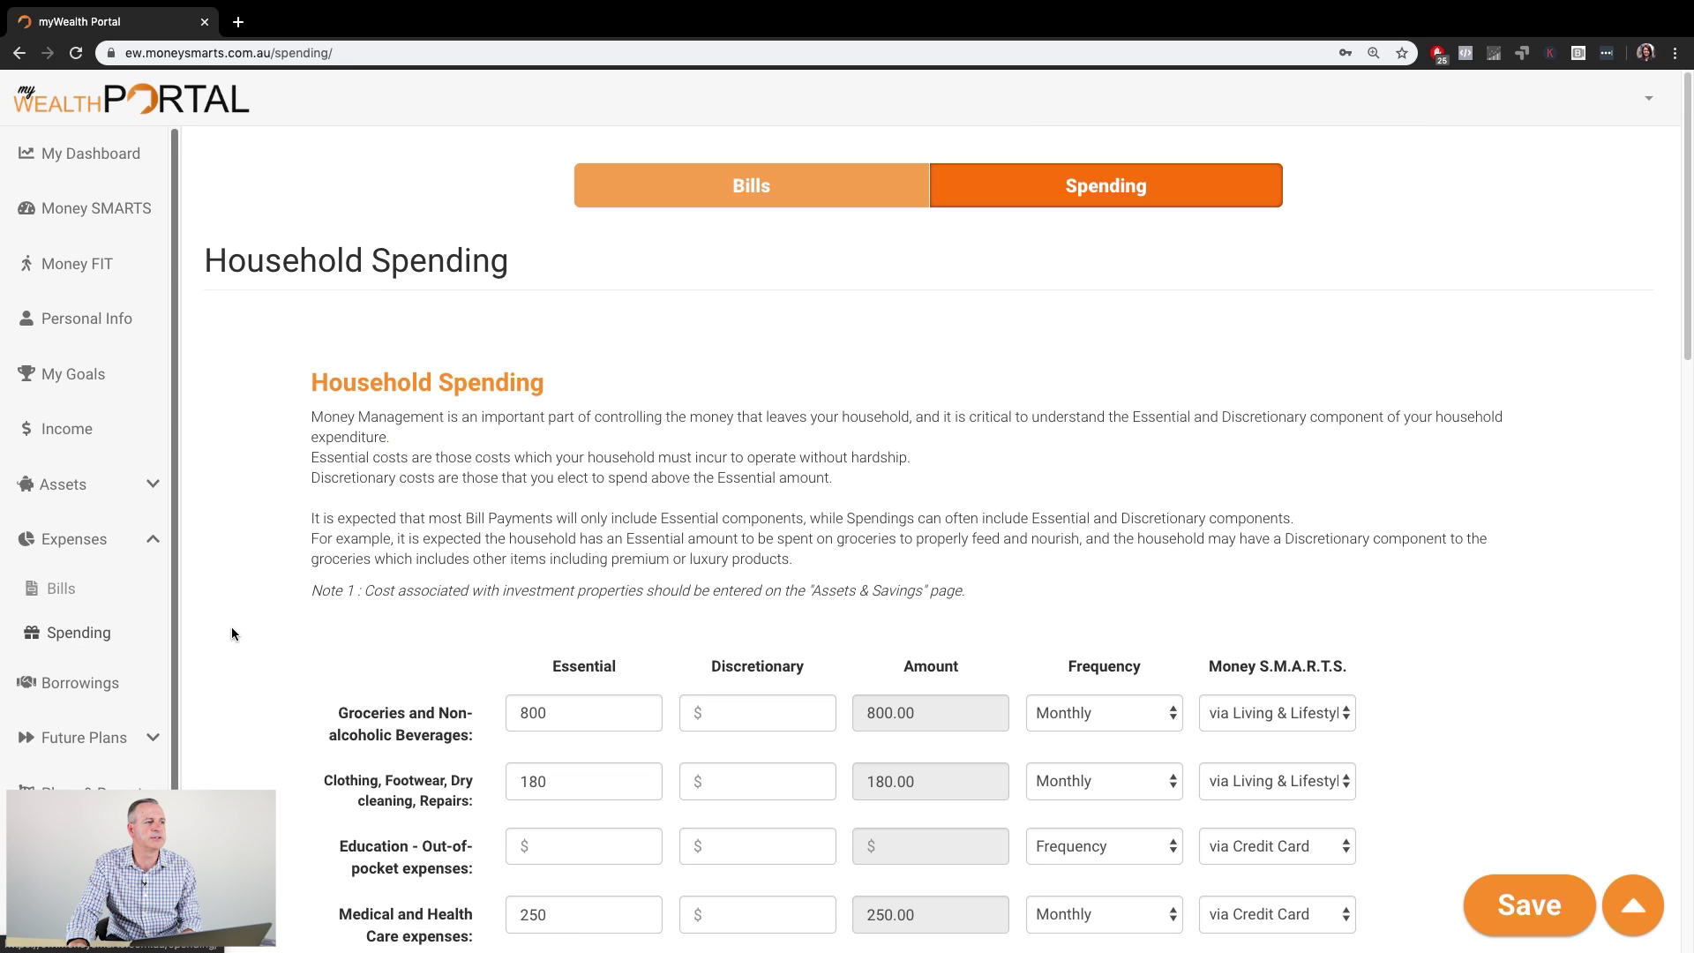
{"action": "scroll", "coordinate": [807, 573], "scroll_direction": "down", "scroll_amount": 3}
{"action": "scroll", "coordinate": [806, 573], "scroll_direction": "down", "scroll_amount": 6}
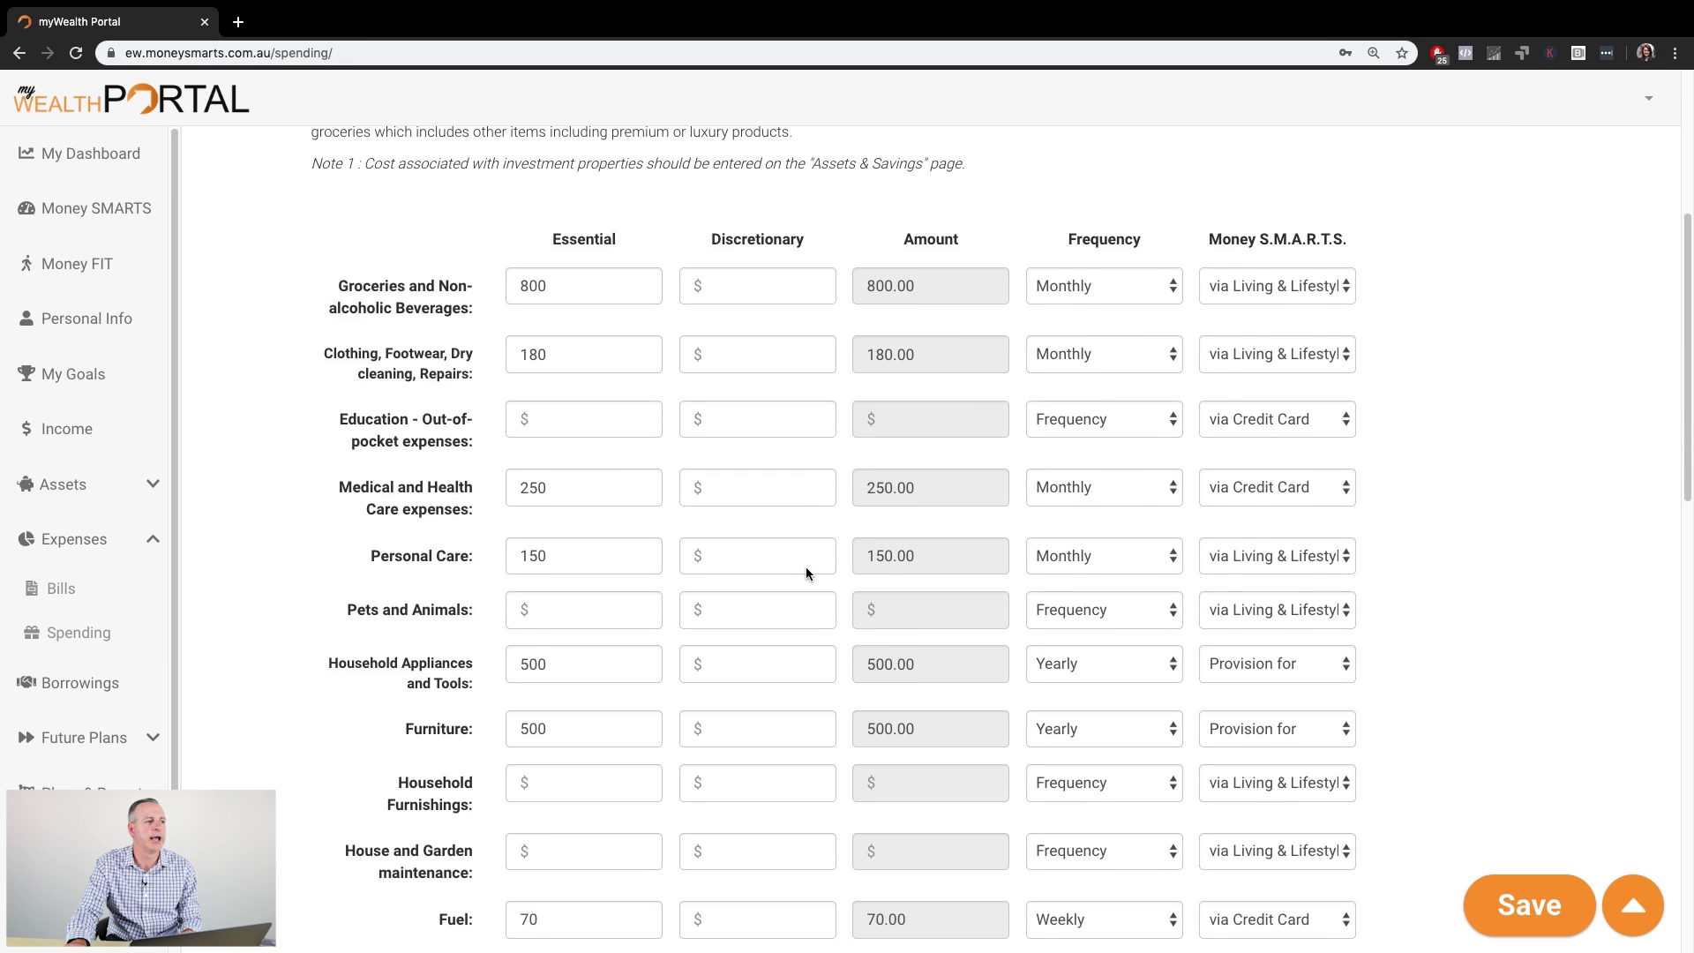
{"action": "scroll", "coordinate": [805, 569], "scroll_direction": "down", "scroll_amount": 4}
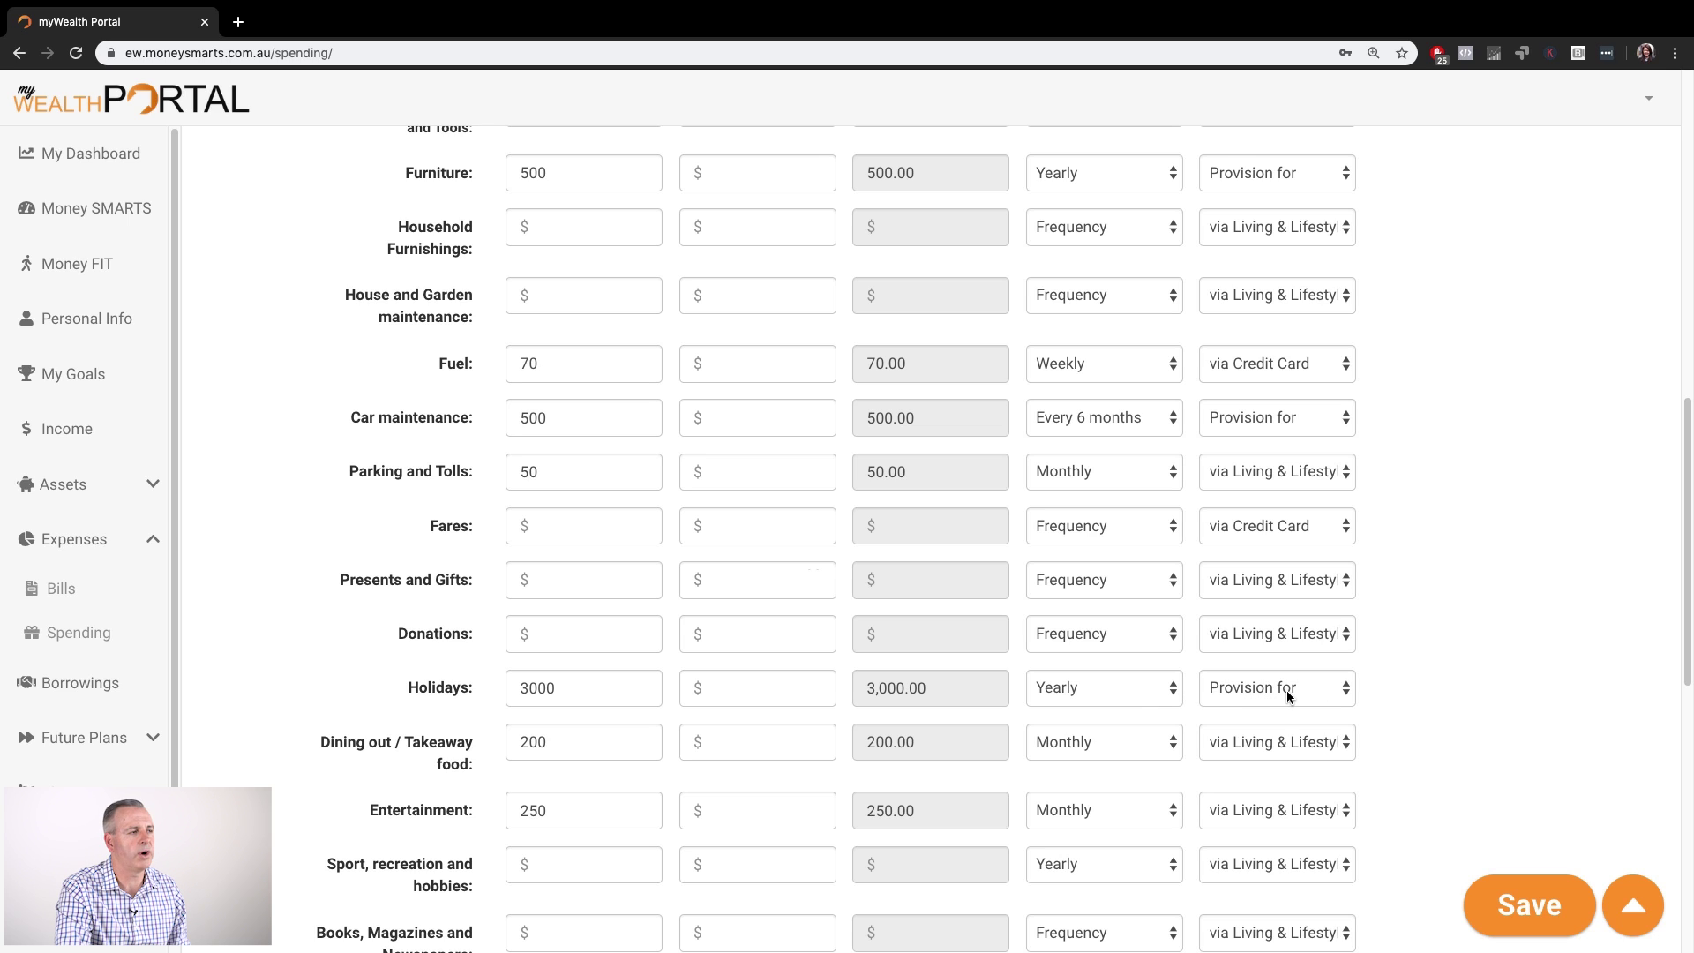
{"action": "left_click", "coordinate": [1349, 693]}
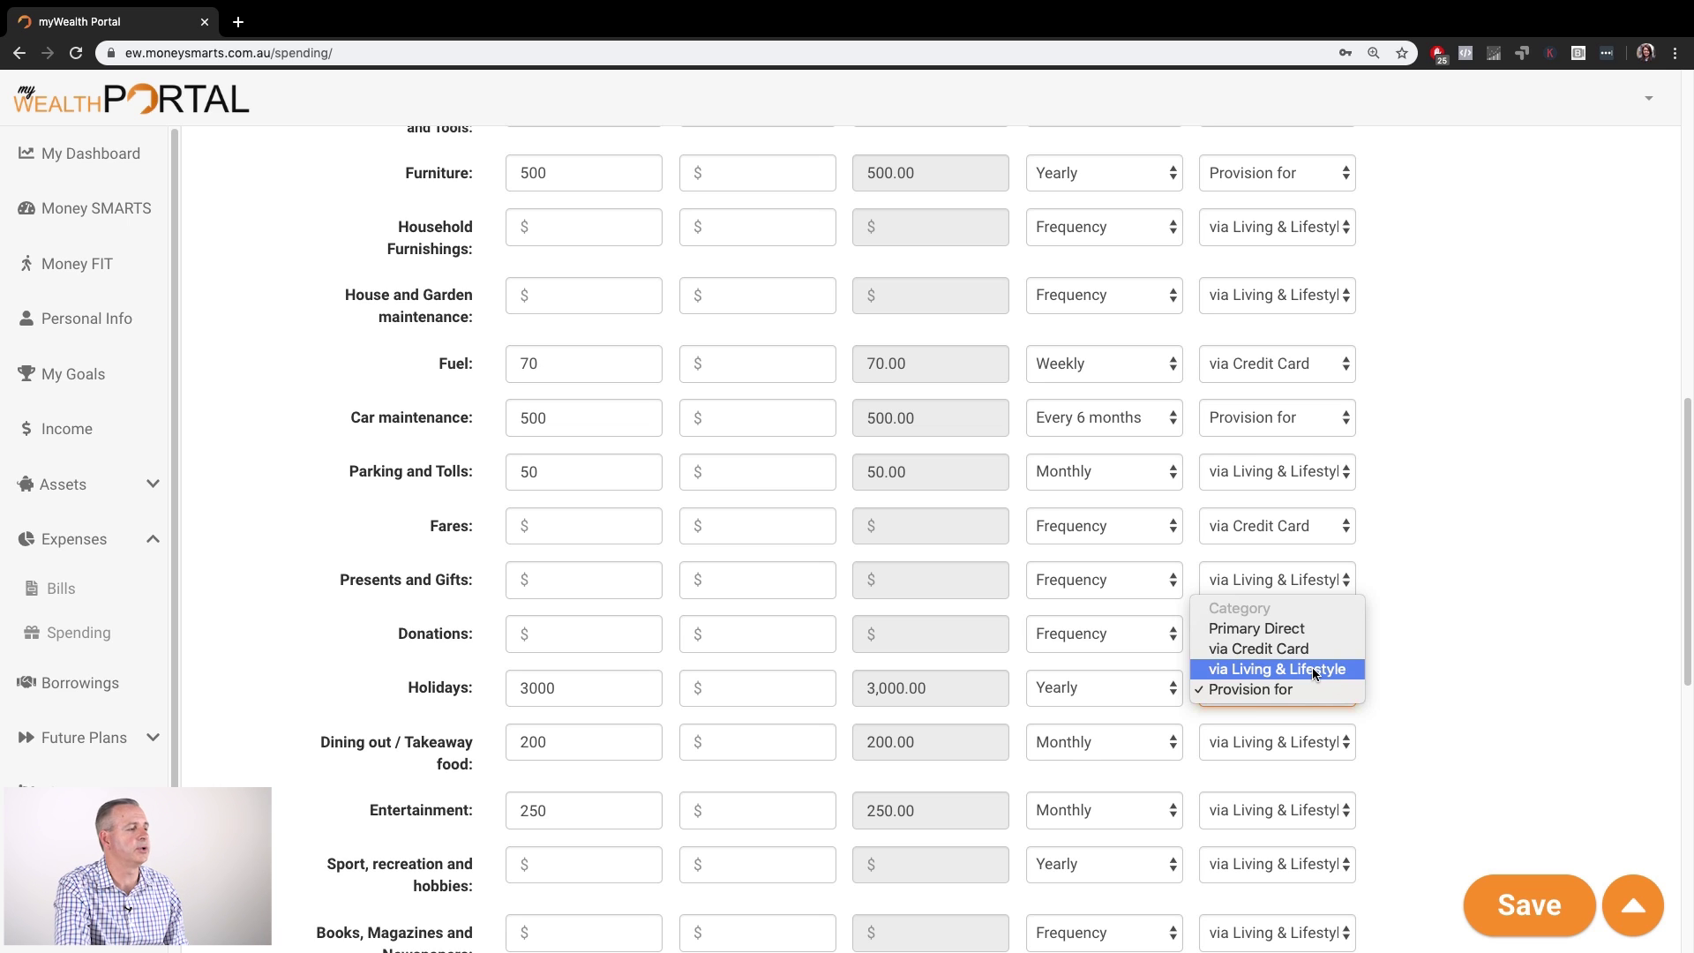
{"action": "left_click", "coordinate": [1313, 671]}
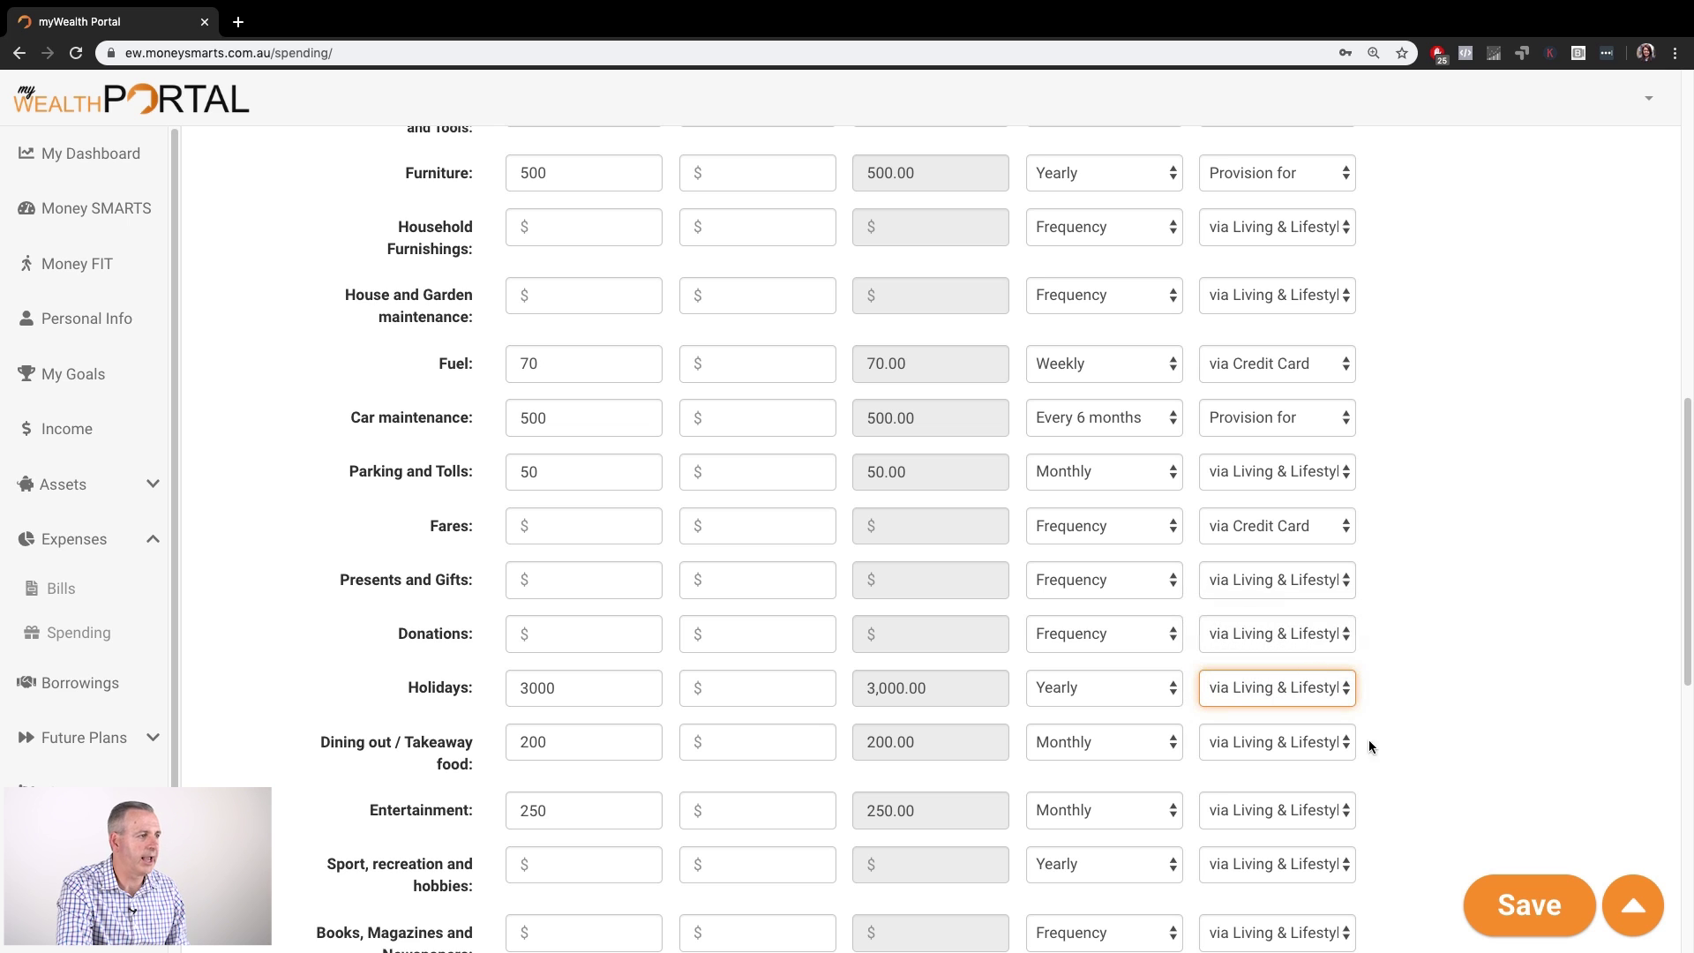
{"action": "left_click", "coordinate": [1510, 904]}
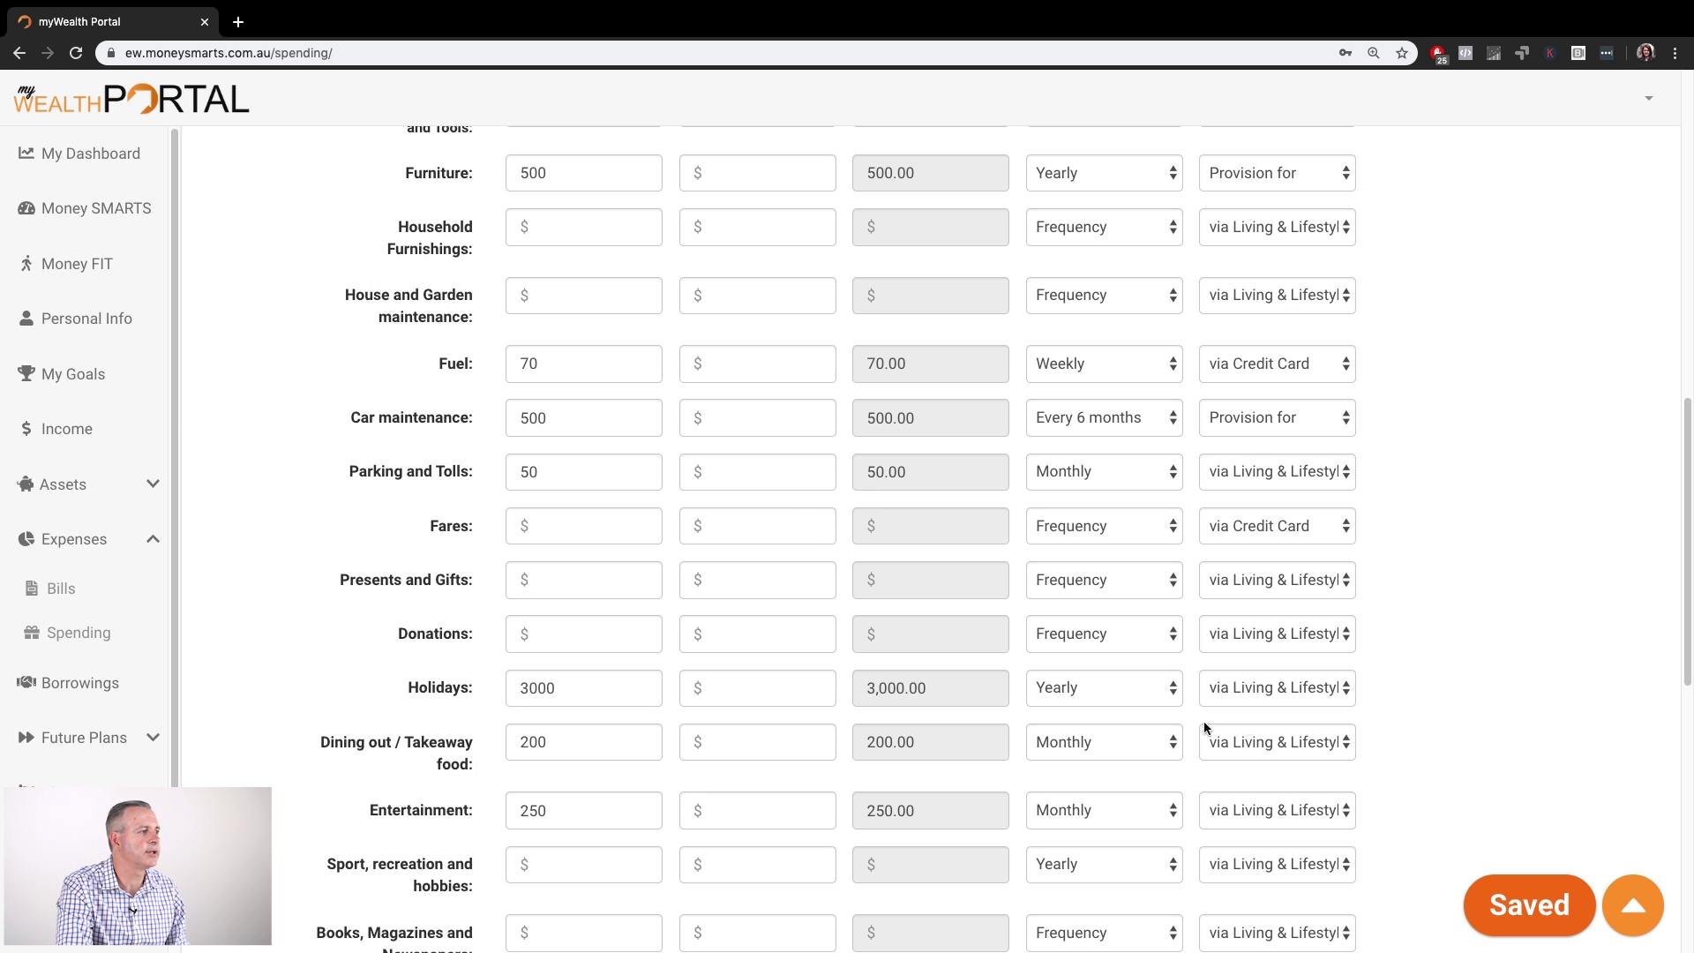
Return to Money SMARTS, saving the page changes, and review the Holidays item in the Living and Lifestyle Jar.
{"action": "left_click", "coordinate": [70, 208]}
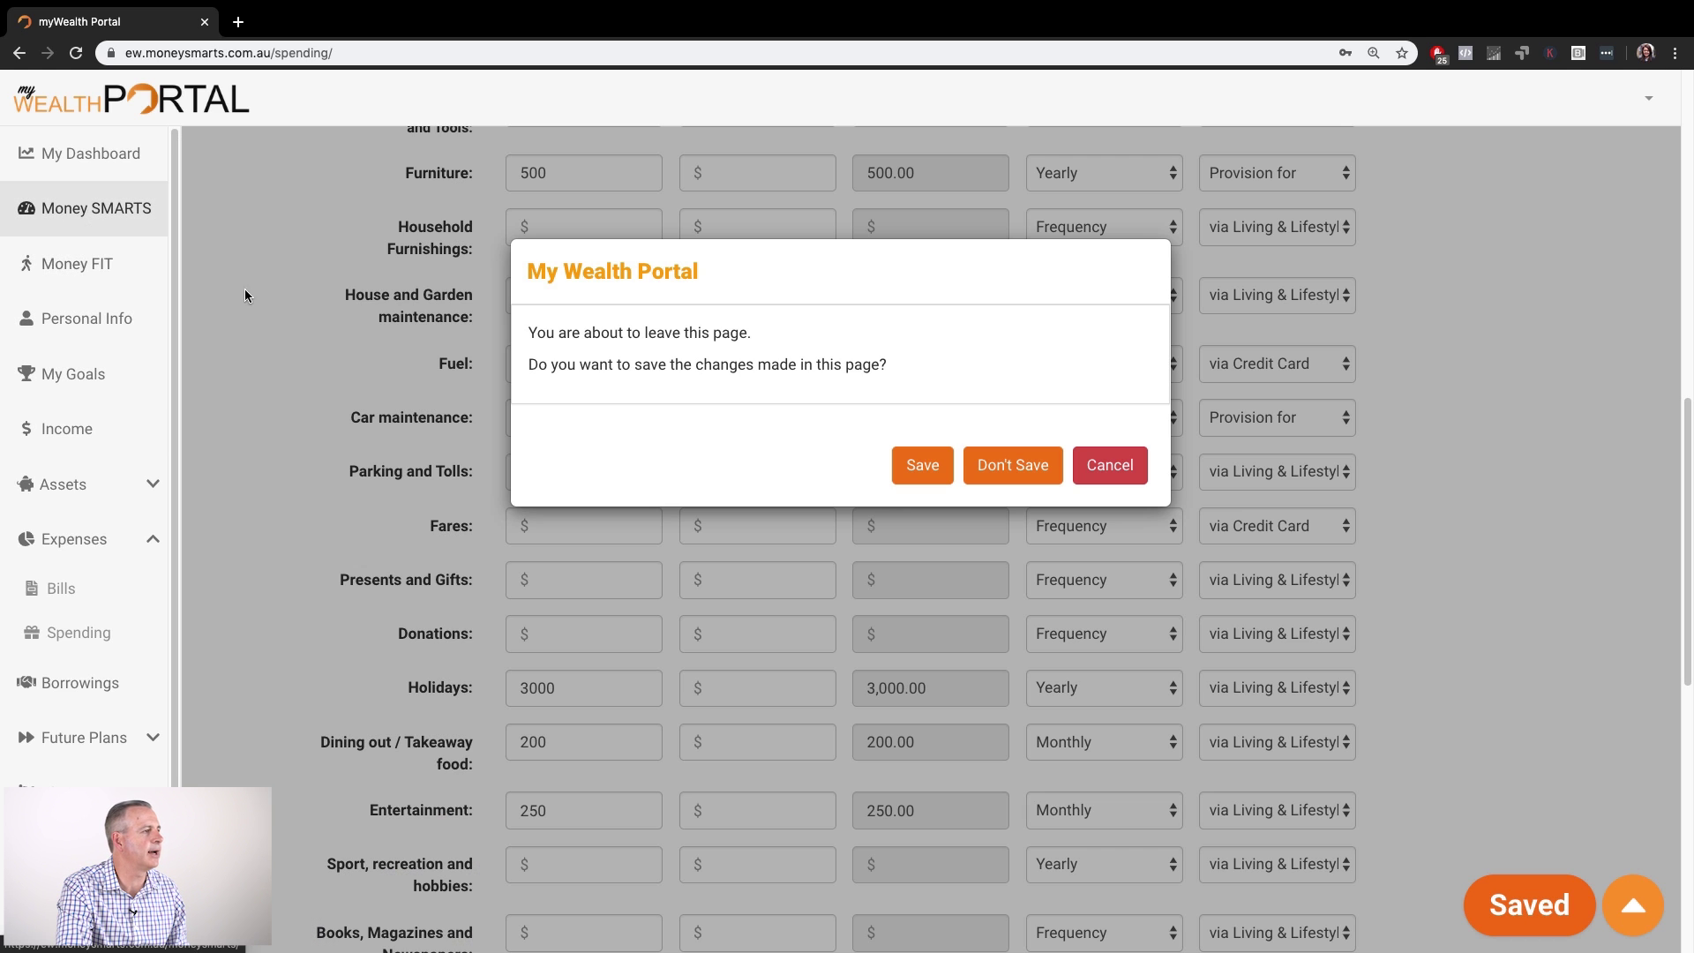
{"action": "left_click", "coordinate": [941, 473]}
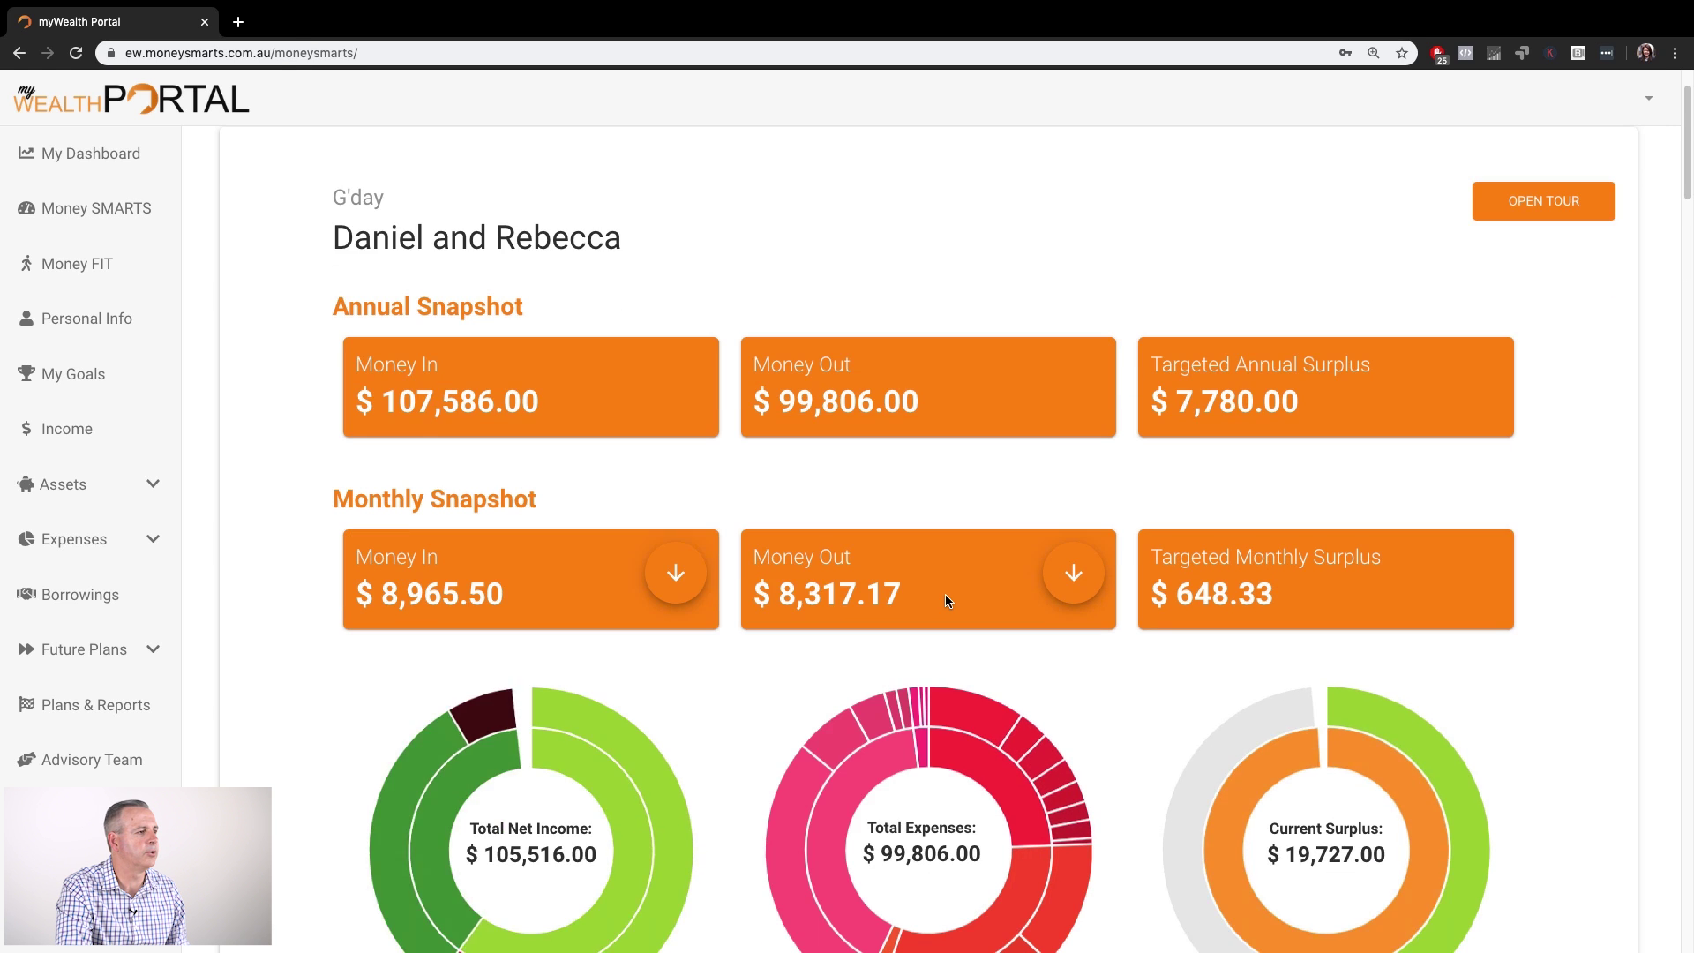
{"action": "scroll", "coordinate": [945, 600], "scroll_direction": "down", "scroll_amount": 6}
{"action": "scroll", "coordinate": [945, 595], "scroll_direction": "down", "scroll_amount": 7}
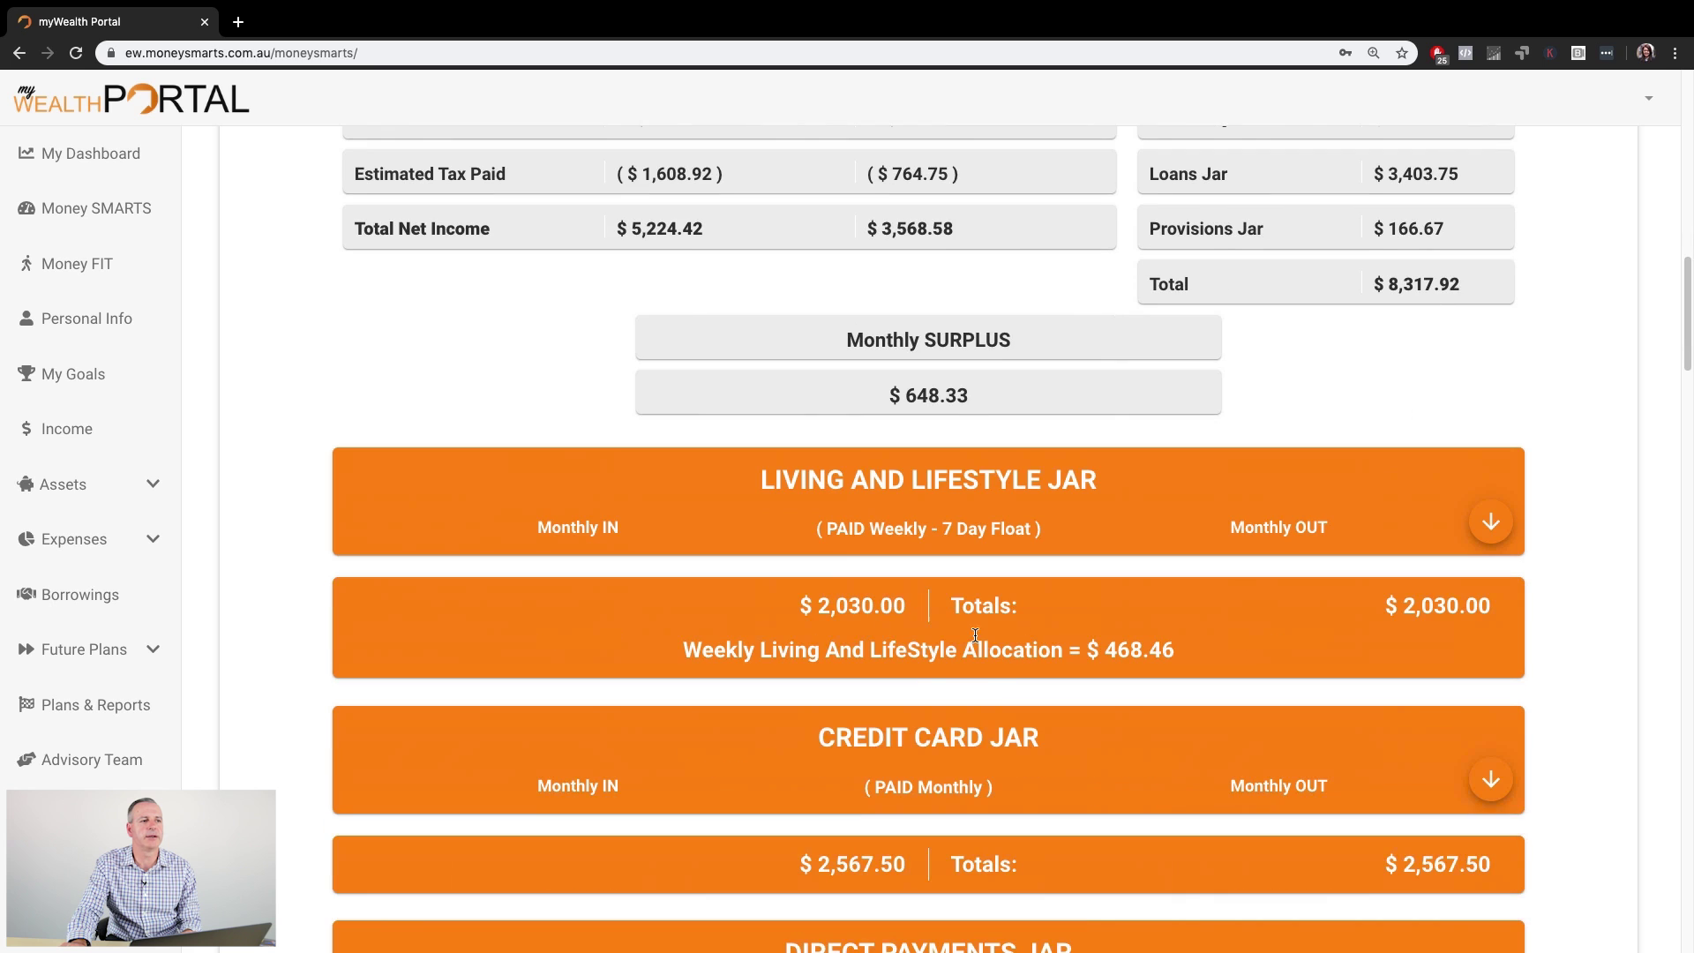
{"action": "left_click", "coordinate": [1492, 524]}
{"action": "scroll", "coordinate": [1230, 707], "scroll_direction": "down", "scroll_amount": 2}
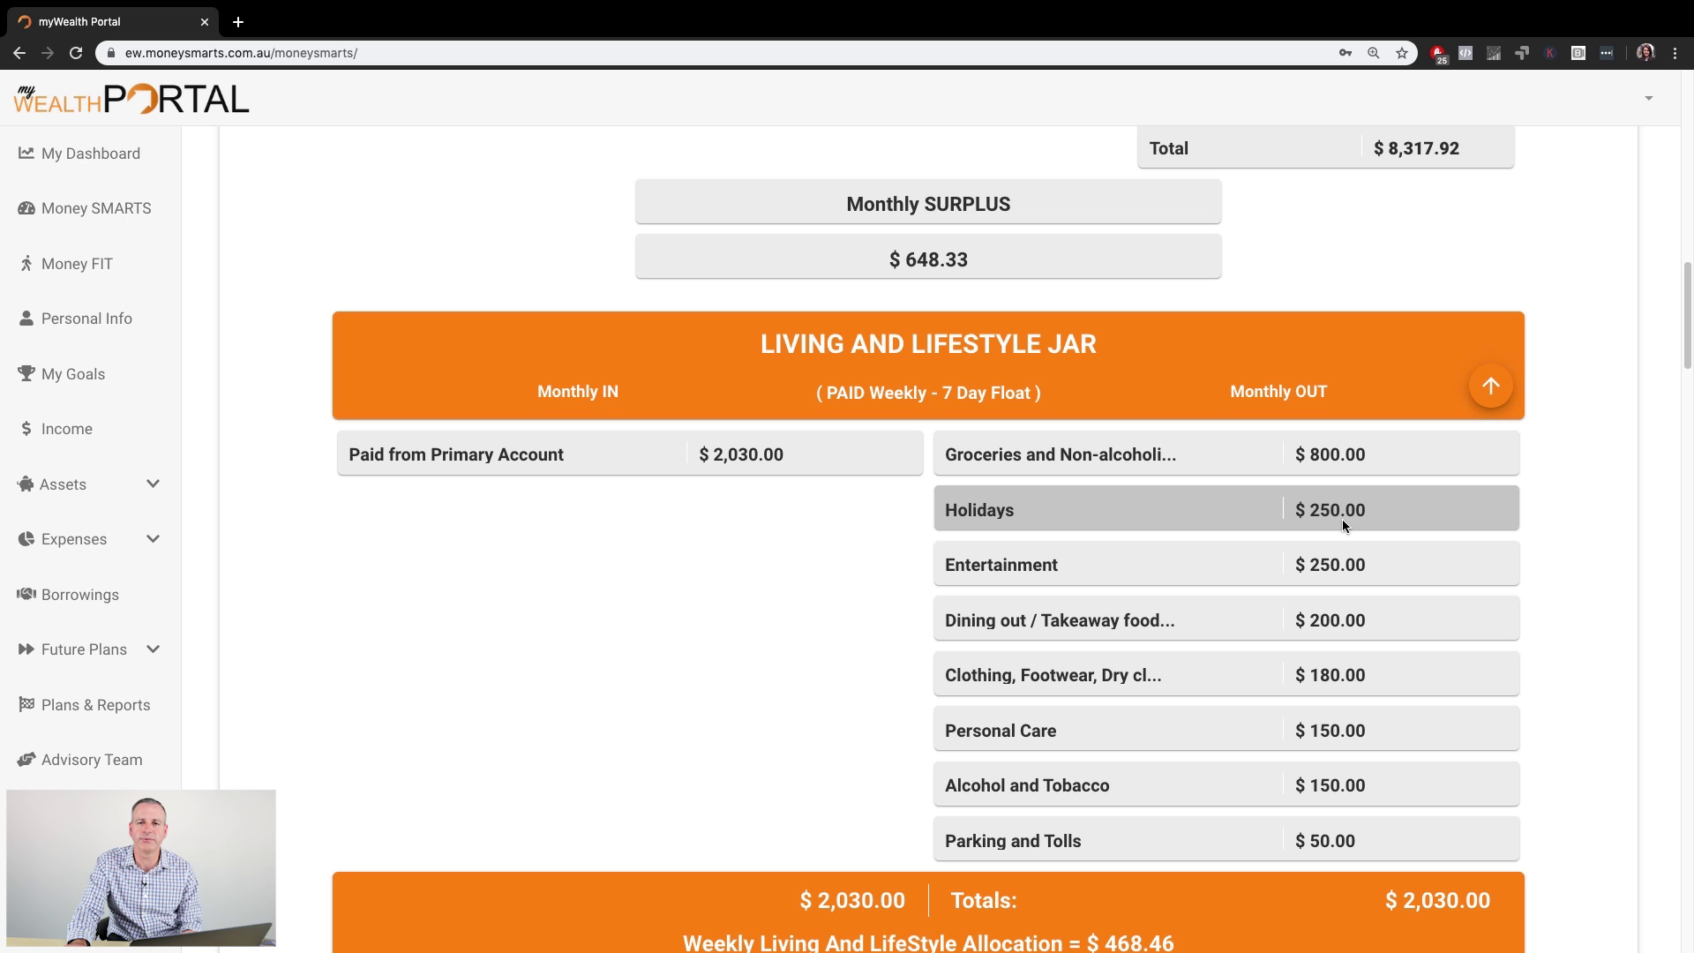
{"action": "left_click", "coordinate": [1482, 398]}
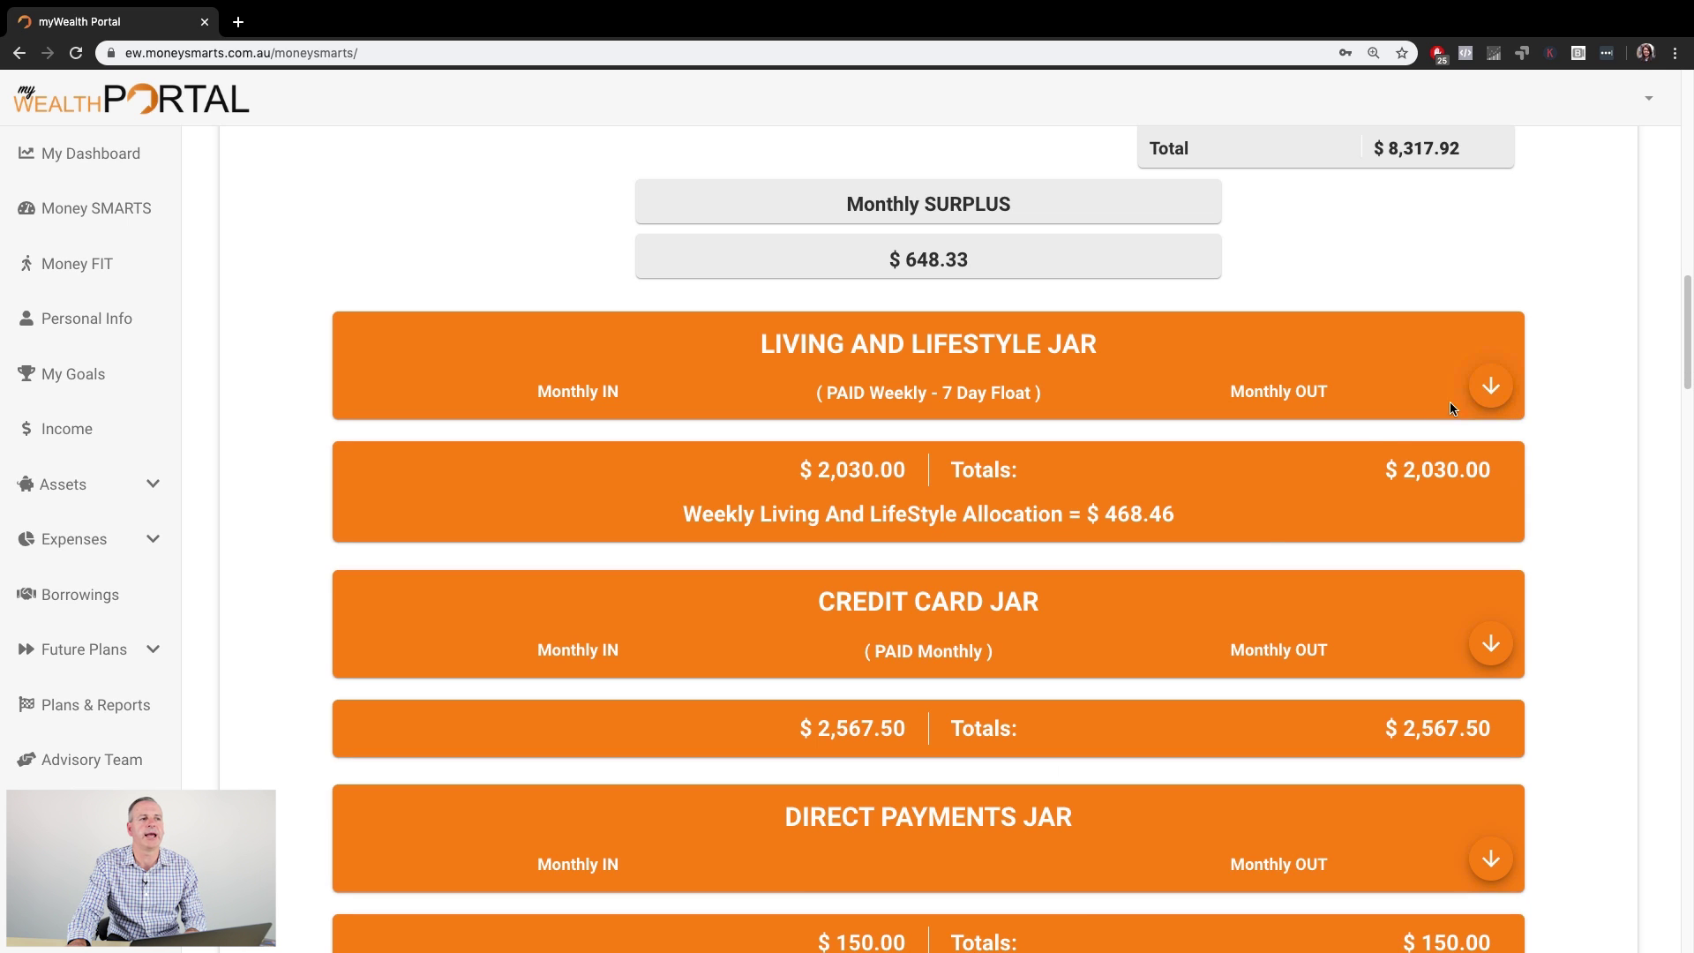
{"action": "scroll", "coordinate": [1142, 622], "scroll_direction": "up", "scroll_amount": 3}
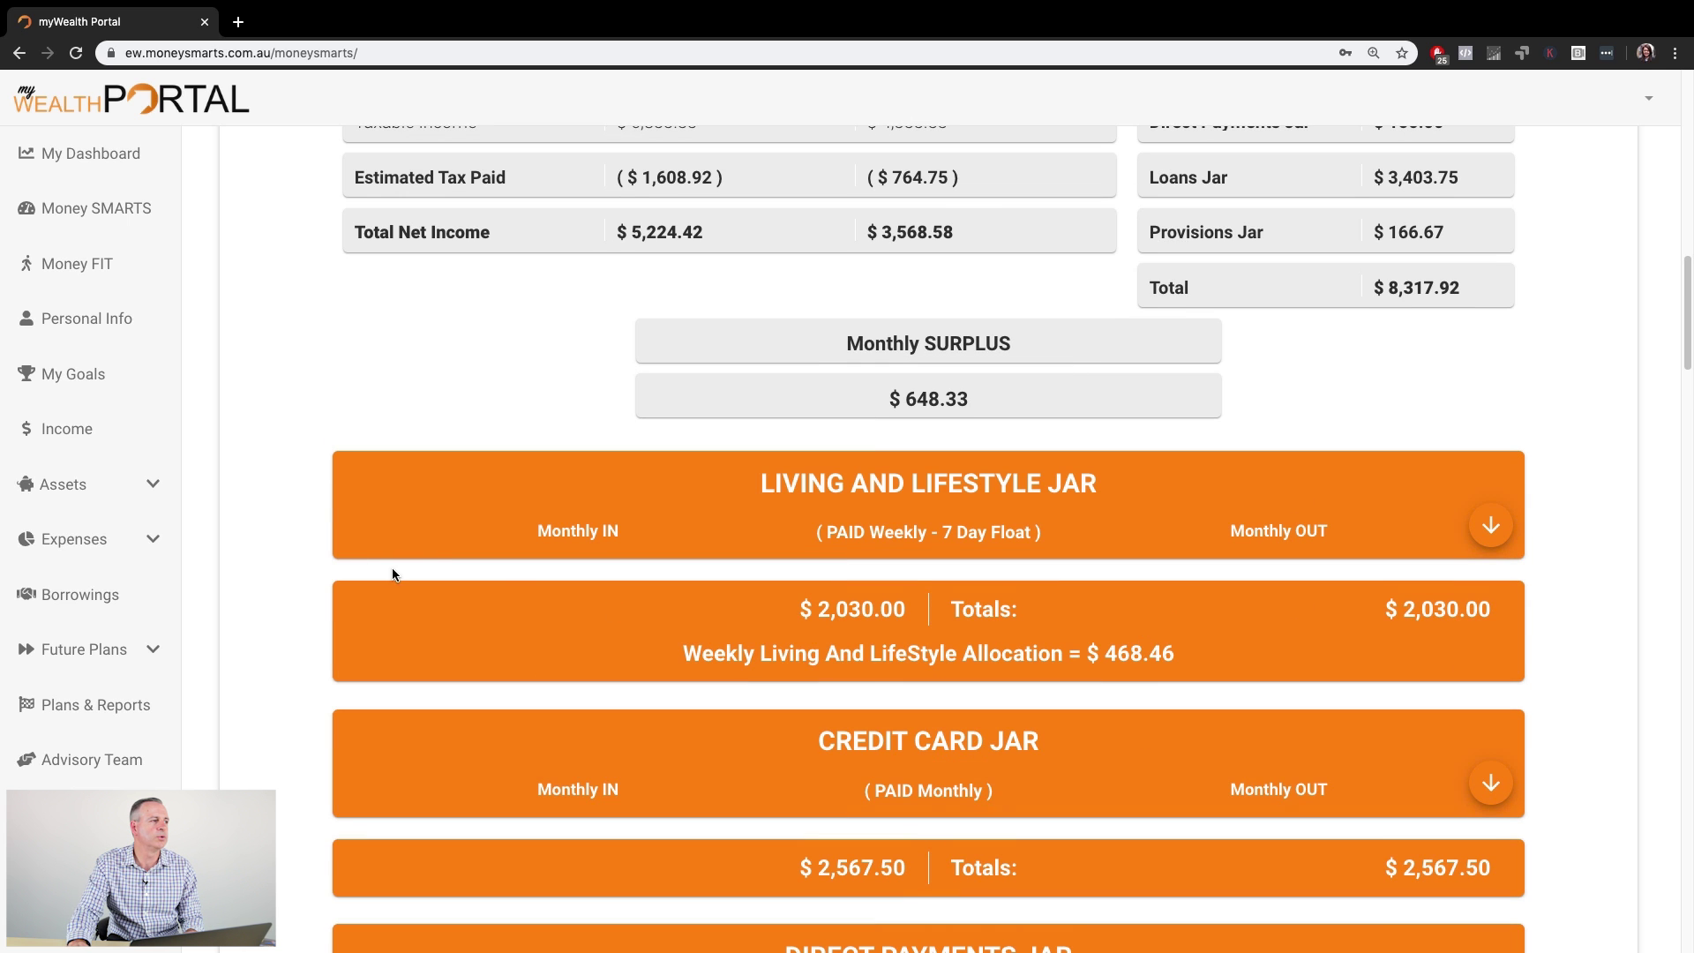
In household Spending, set the Holidays Money S.M.A.R.T.S. category to "Provision for" and save.
{"action": "left_click", "coordinate": [69, 549]}
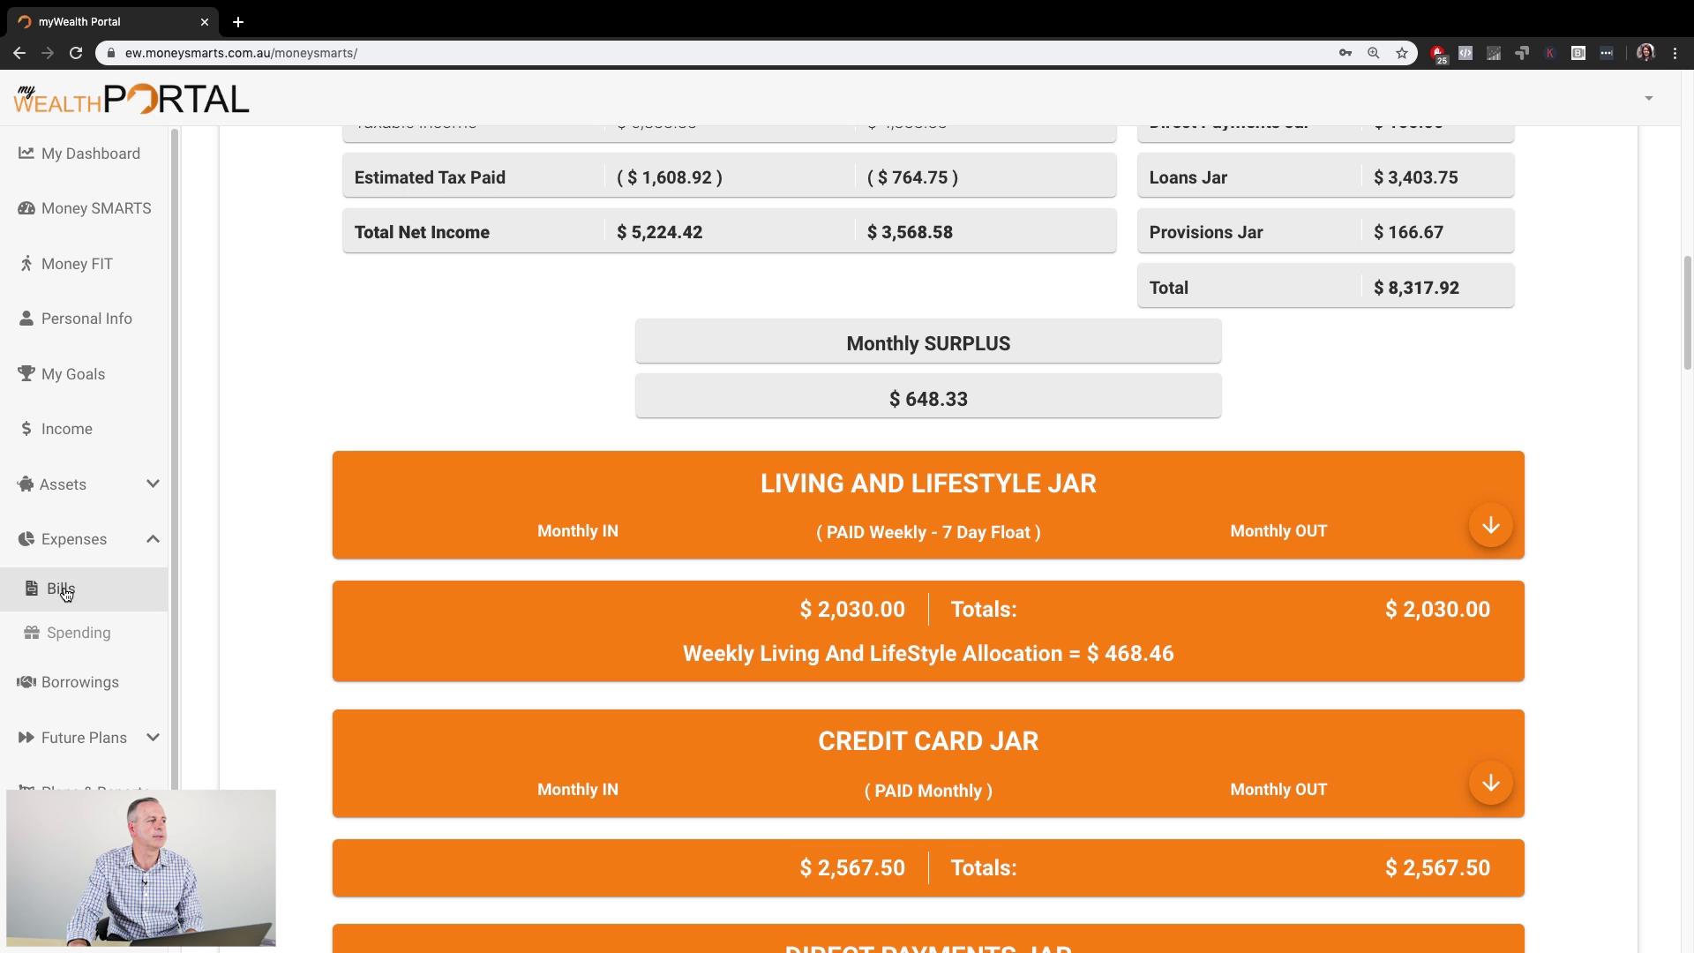
{"action": "left_click", "coordinate": [79, 632]}
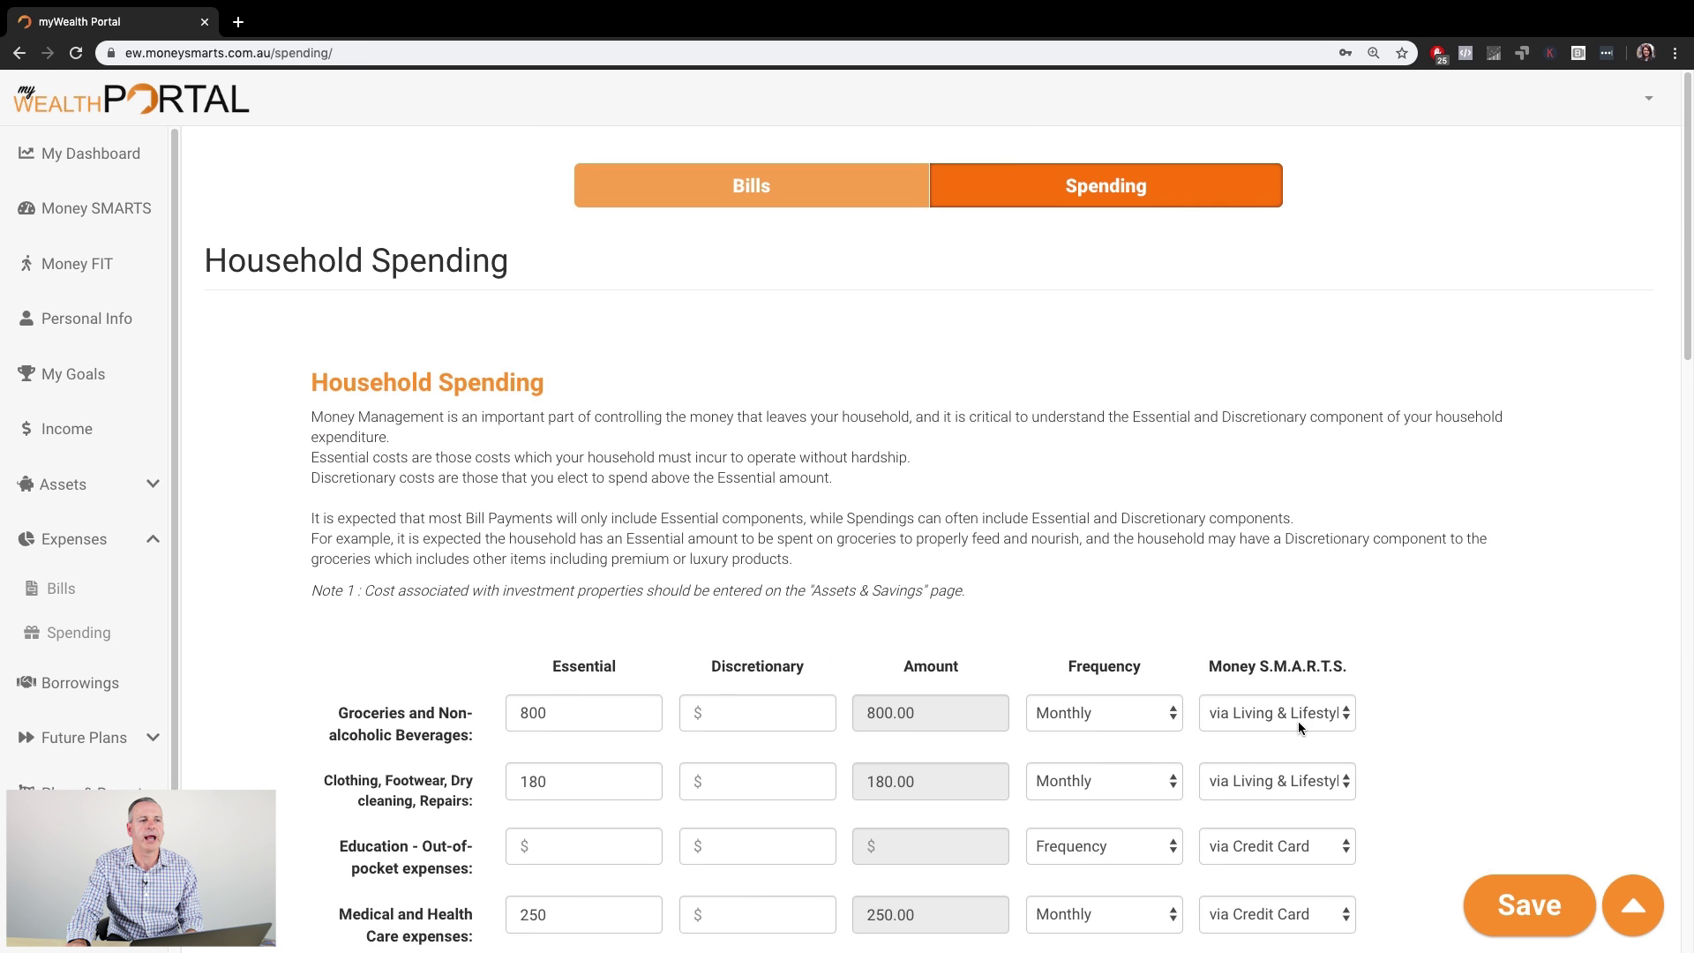
{"action": "scroll", "coordinate": [1298, 730], "scroll_direction": "down", "scroll_amount": 10}
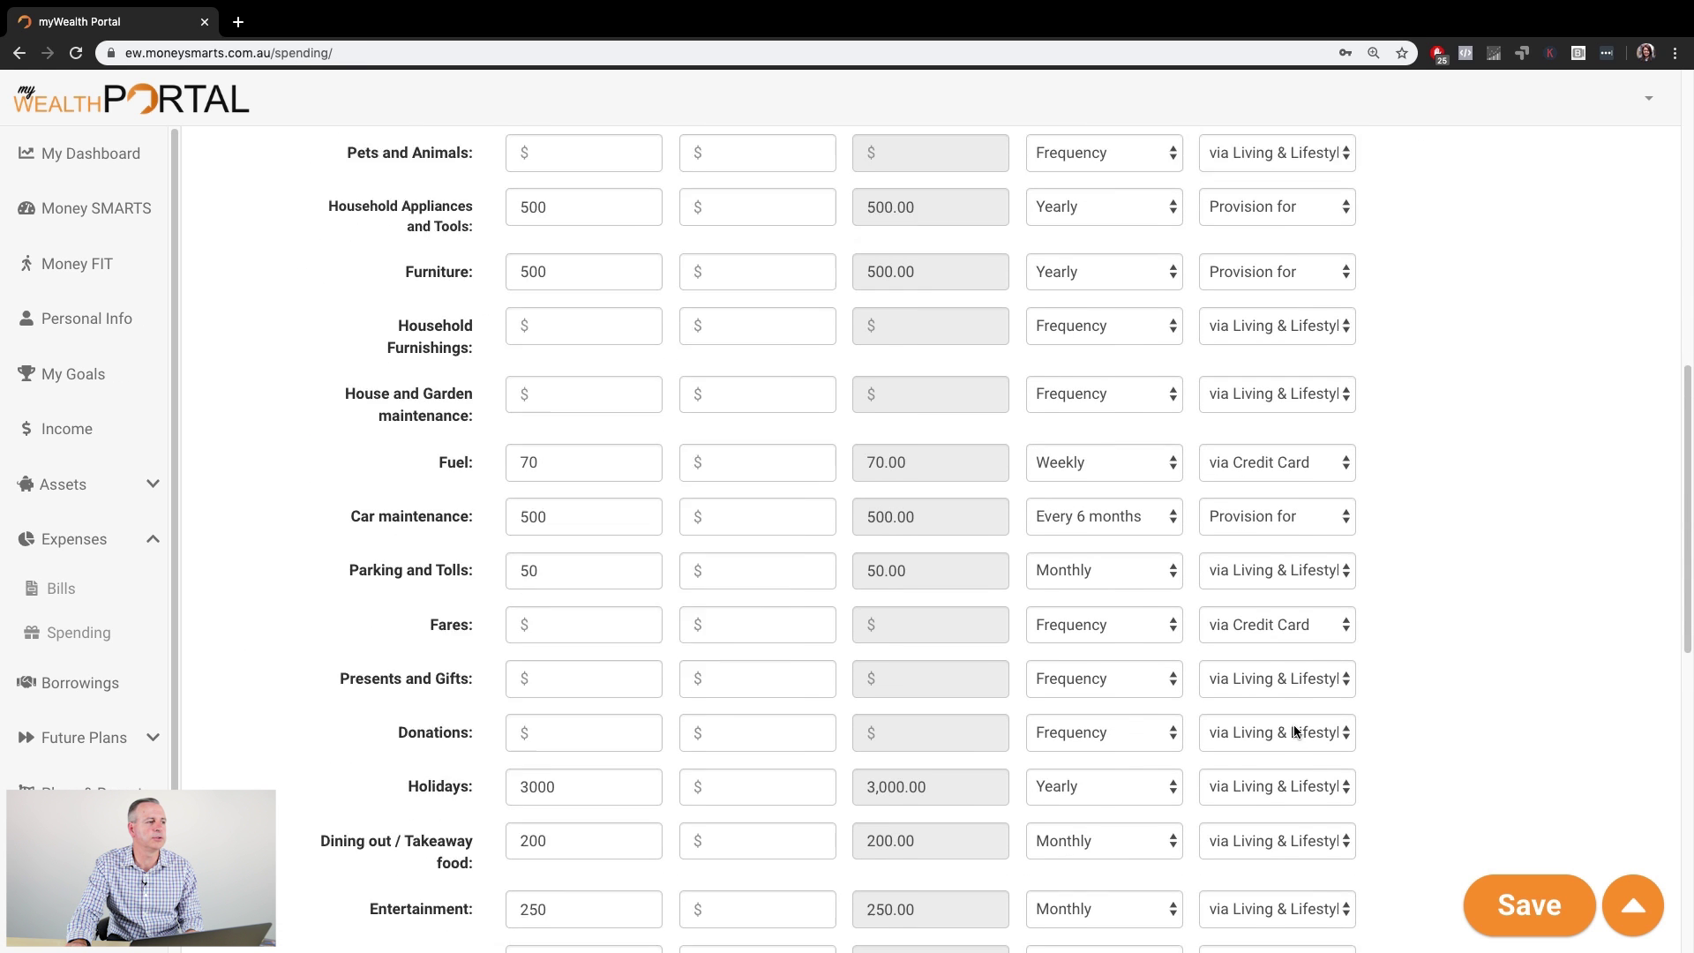
{"action": "left_click", "coordinate": [1326, 706]}
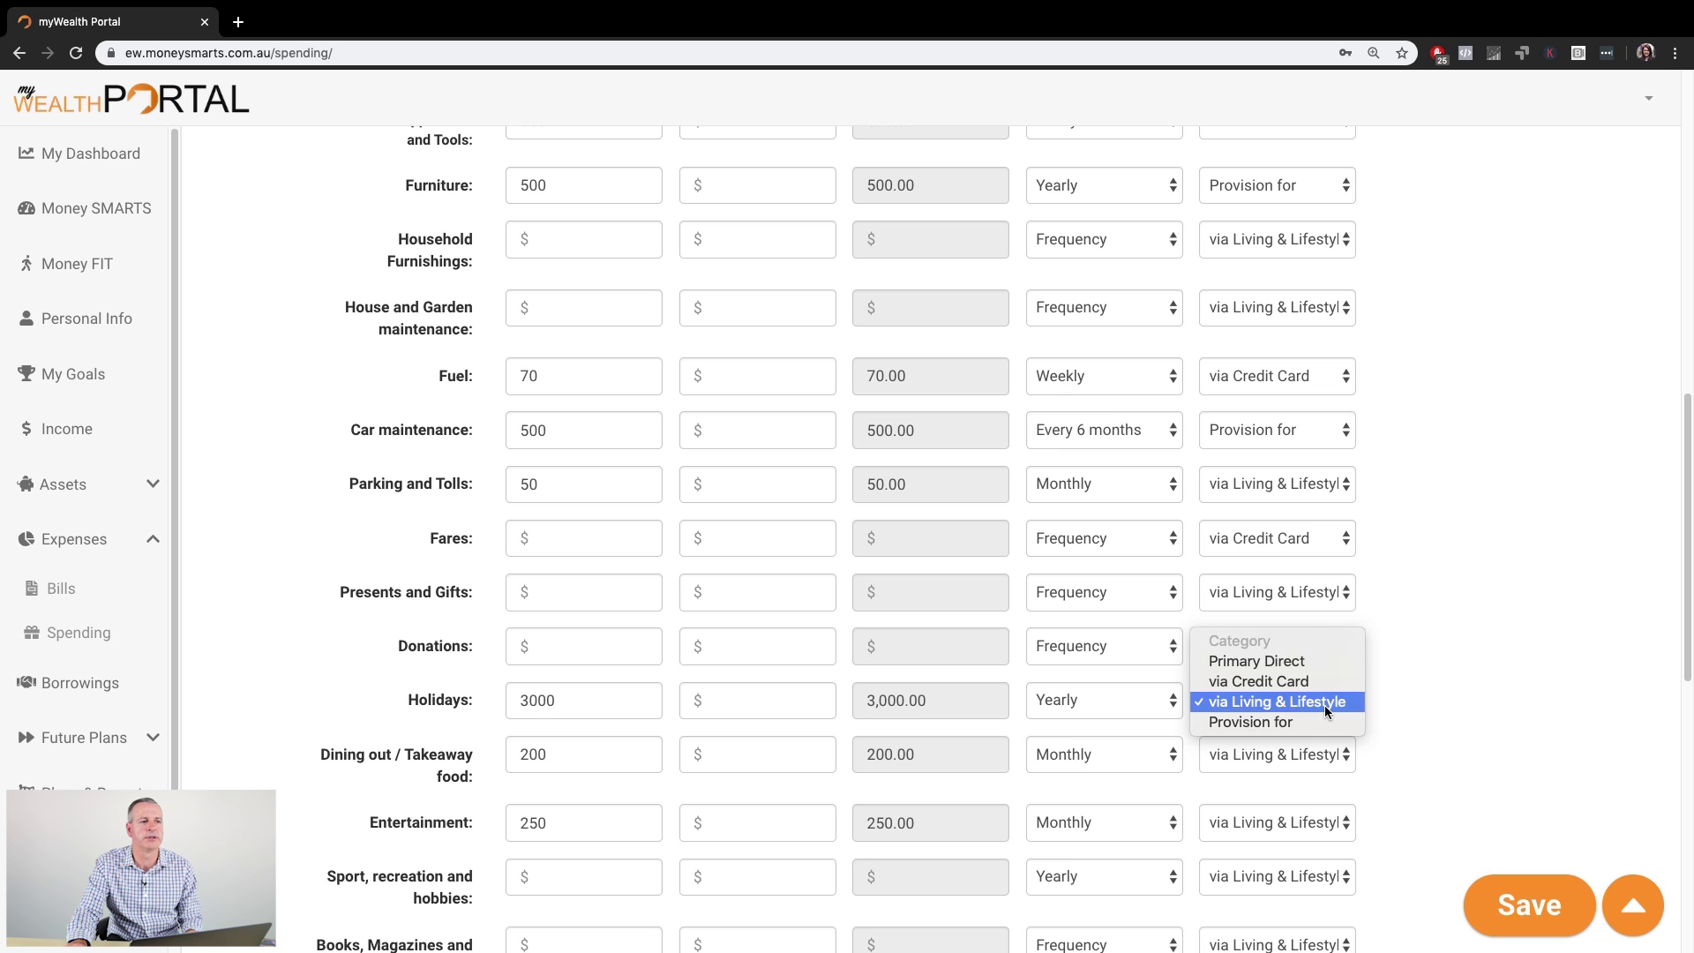
{"action": "left_click", "coordinate": [1260, 720]}
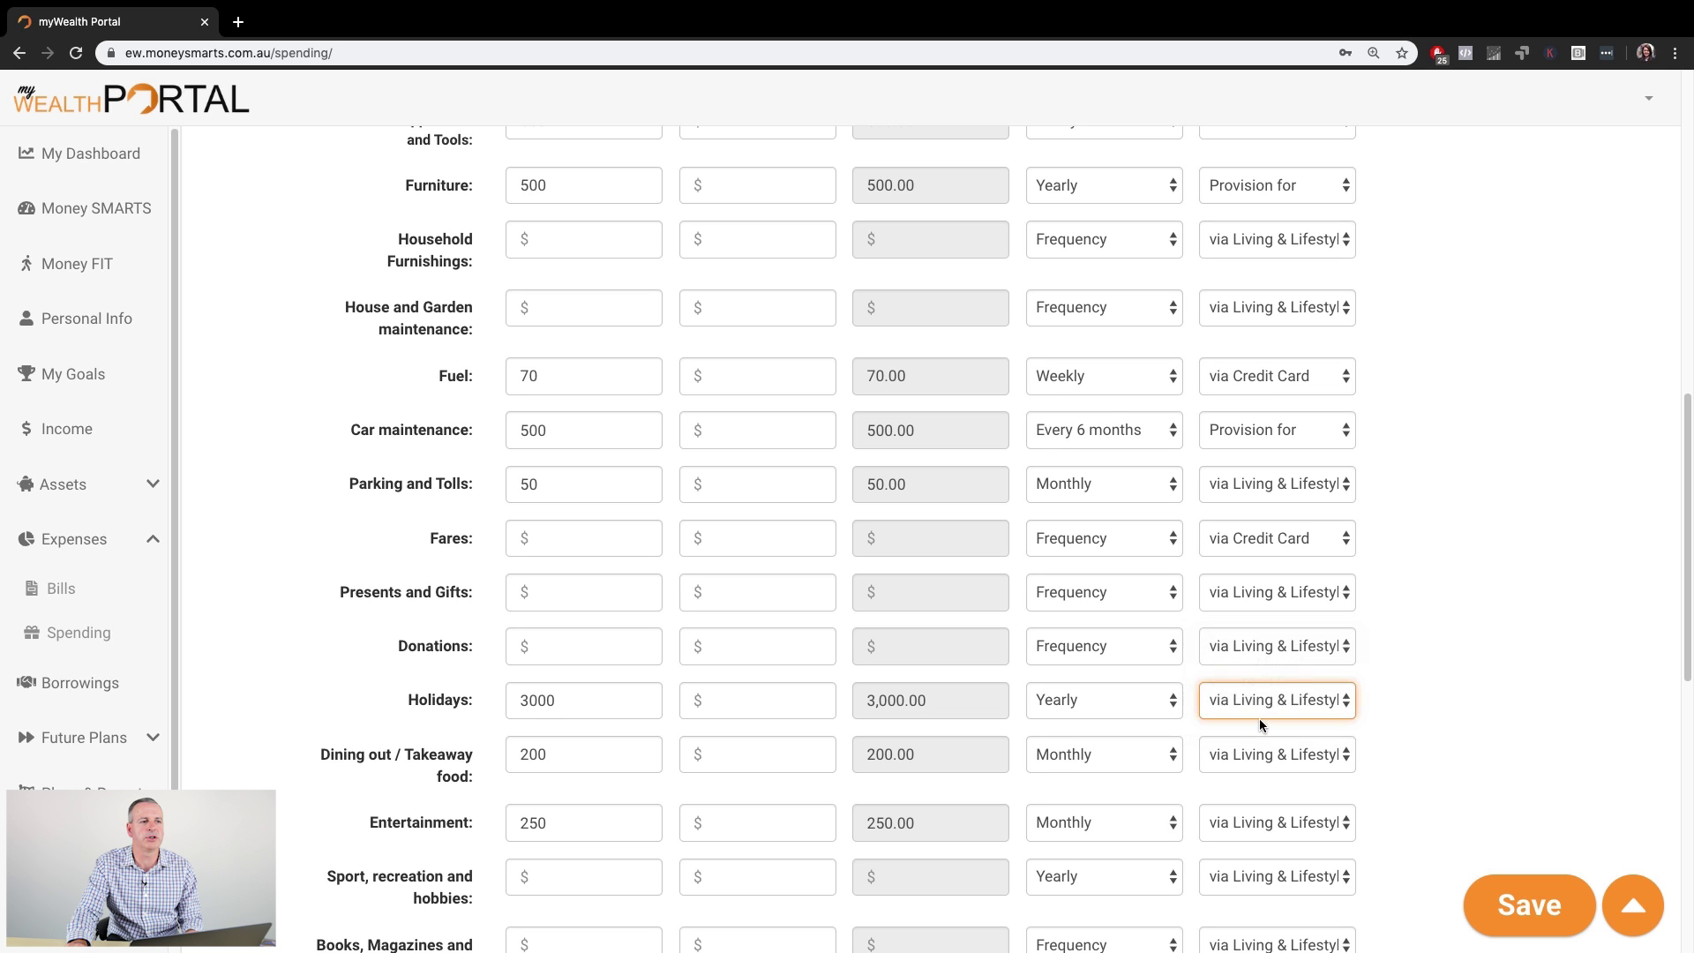
{"action": "left_click", "coordinate": [1529, 910]}
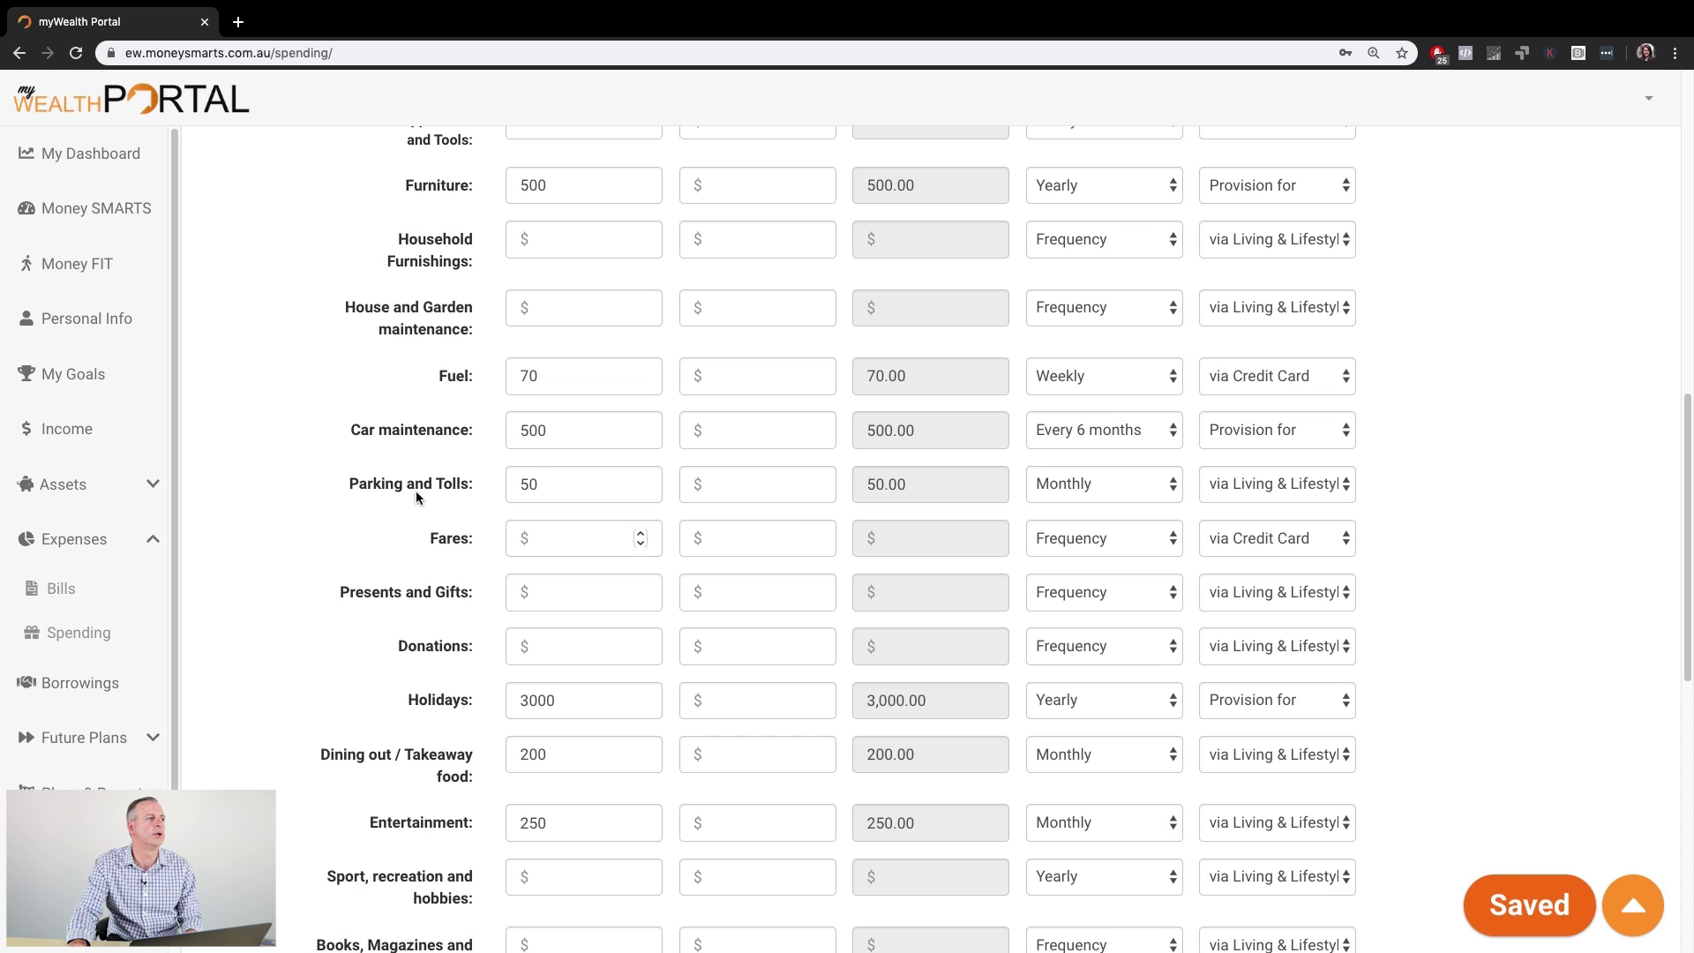
Return to Money SMARTS, saving the page changes, and review the Holidays item in the Provisions Jar.
{"action": "left_click", "coordinate": [116, 225]}
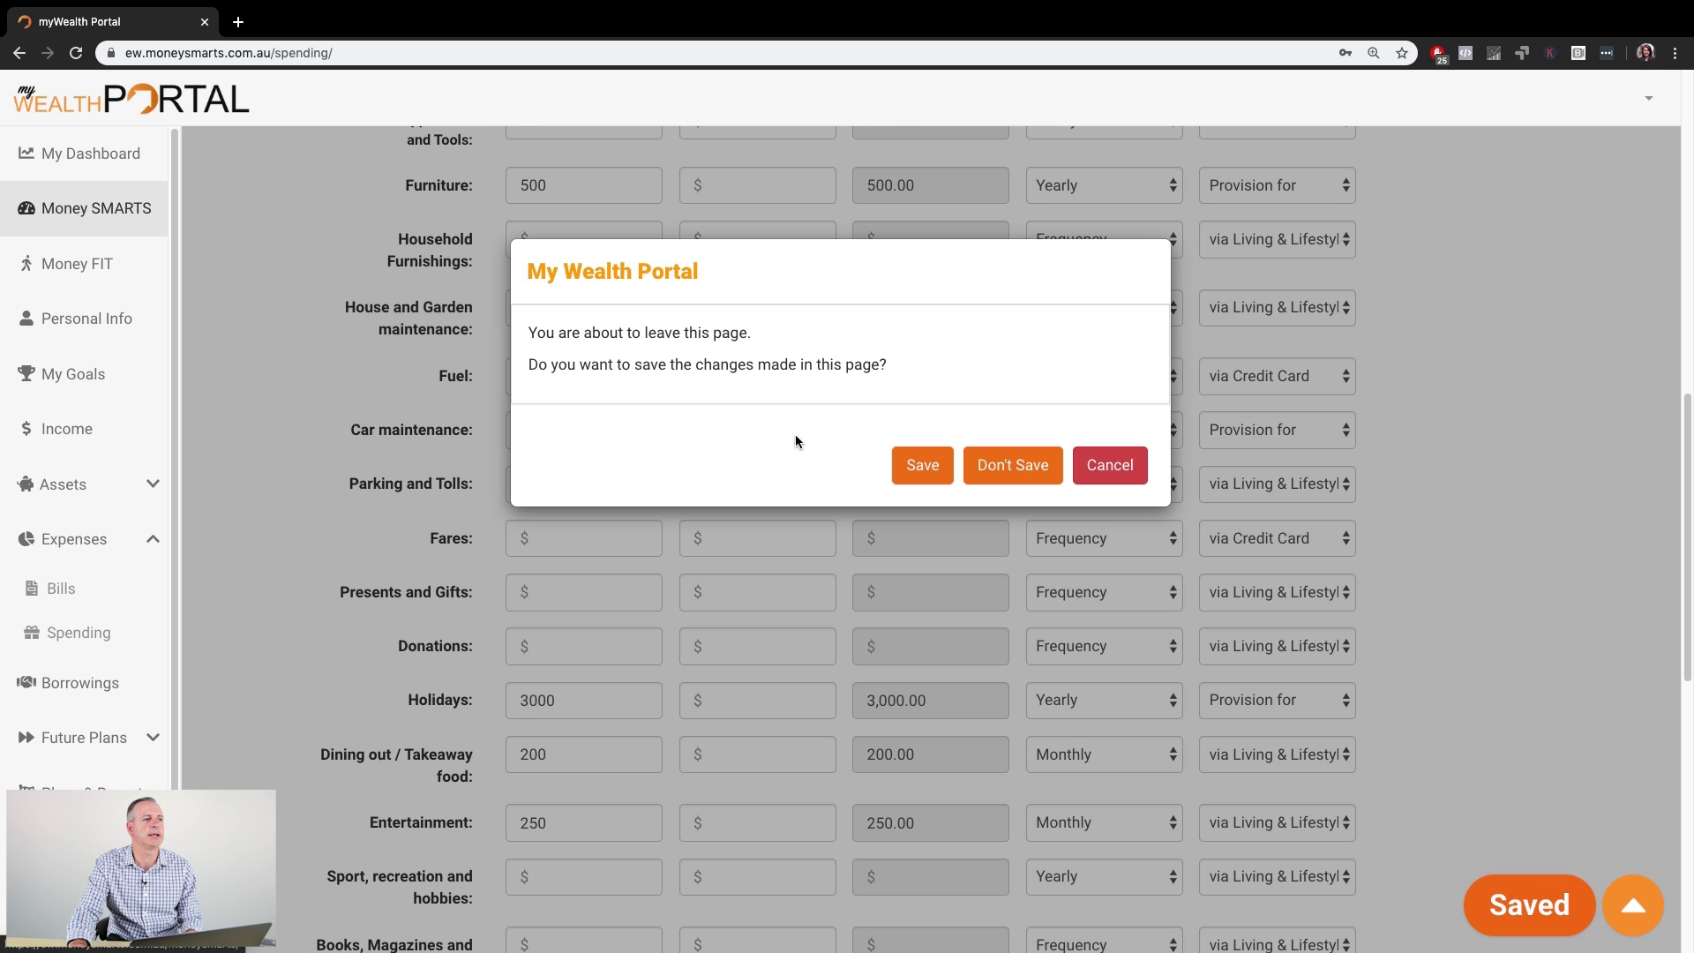
{"action": "left_click", "coordinate": [914, 465]}
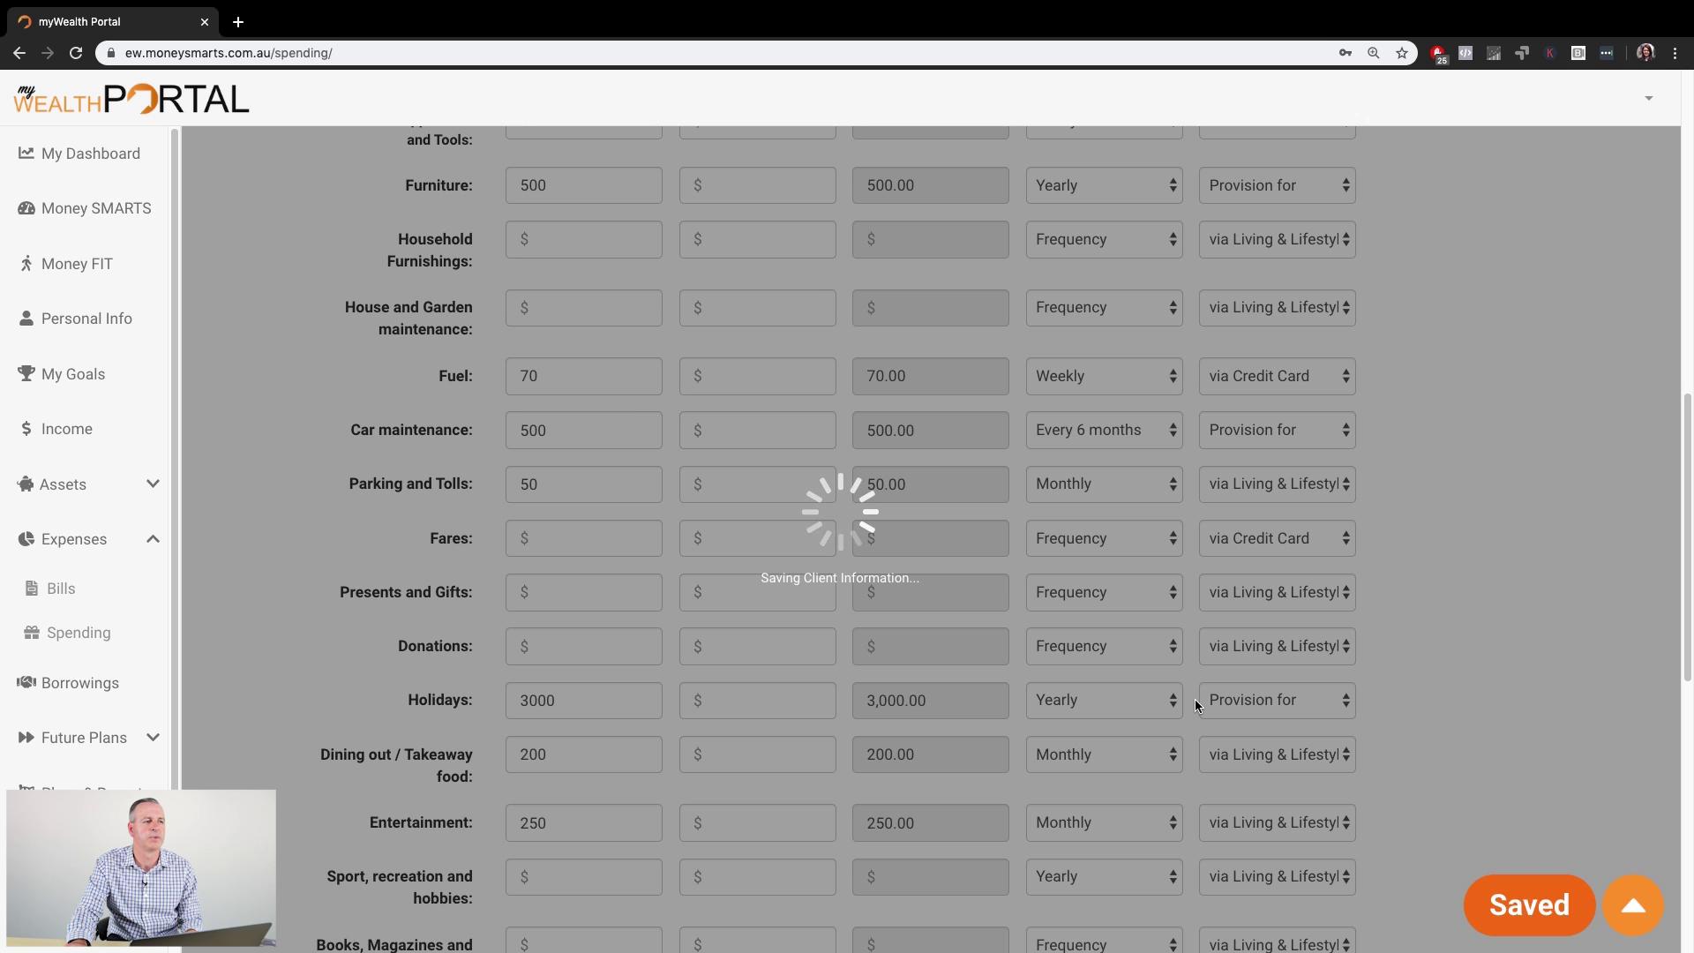
{"action": "scroll", "coordinate": [1082, 644], "scroll_direction": "down", "scroll_amount": 18}
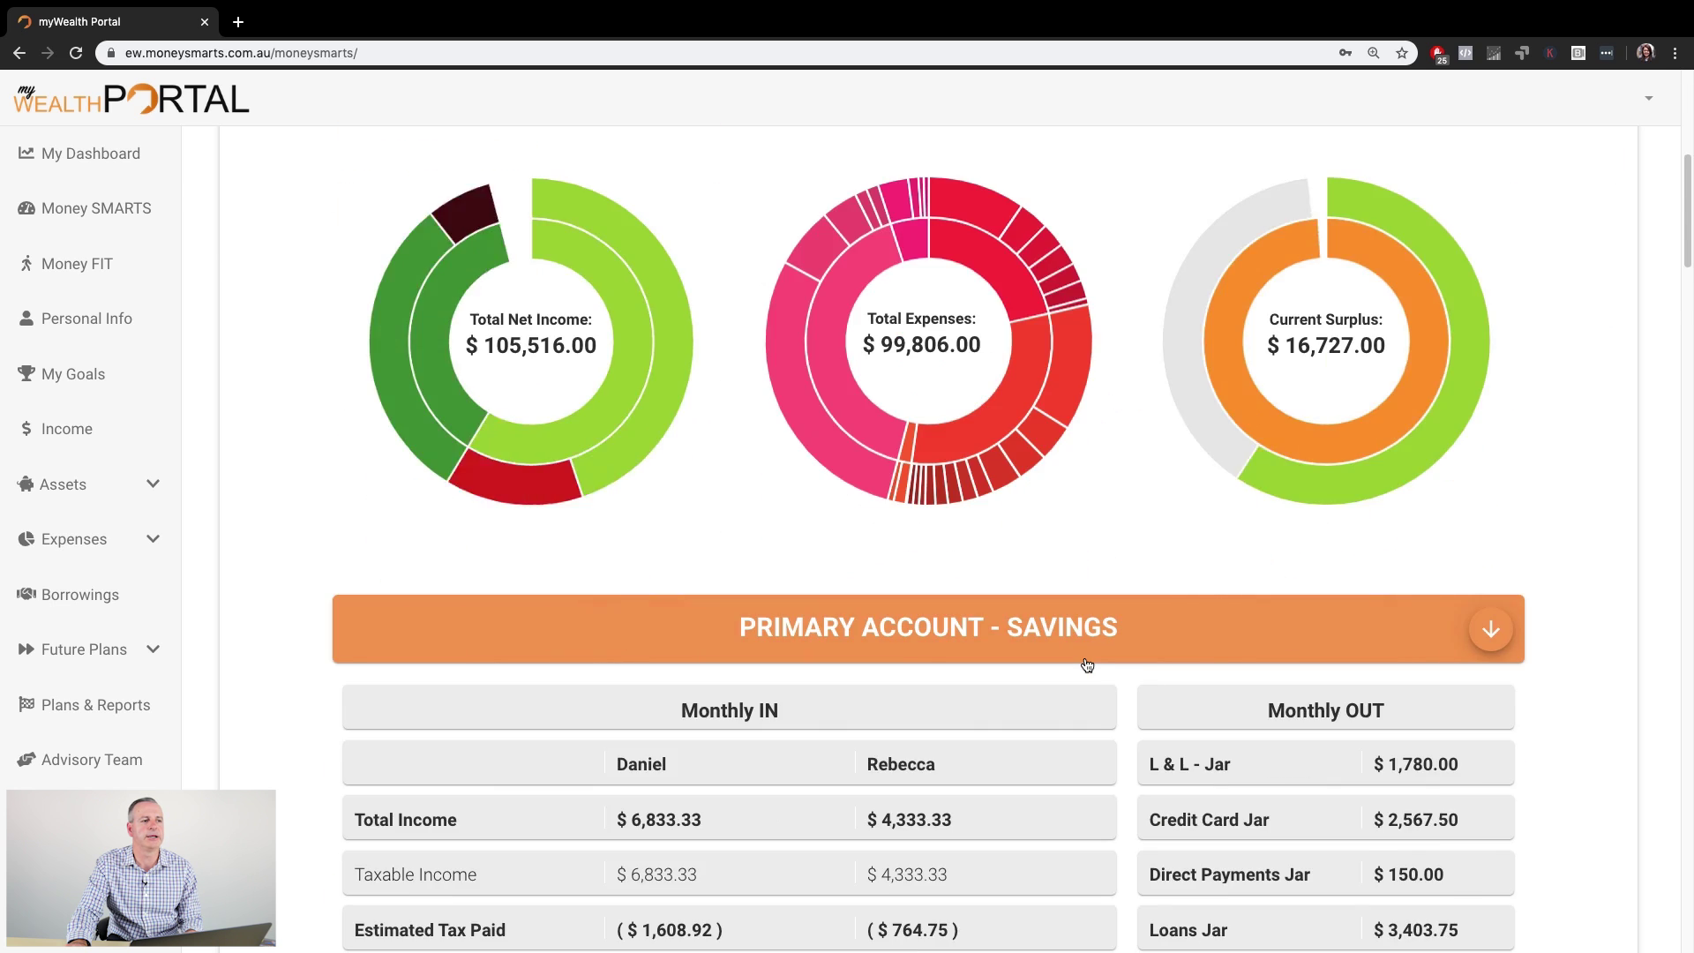
{"action": "scroll", "coordinate": [1083, 664], "scroll_direction": "down", "scroll_amount": 4}
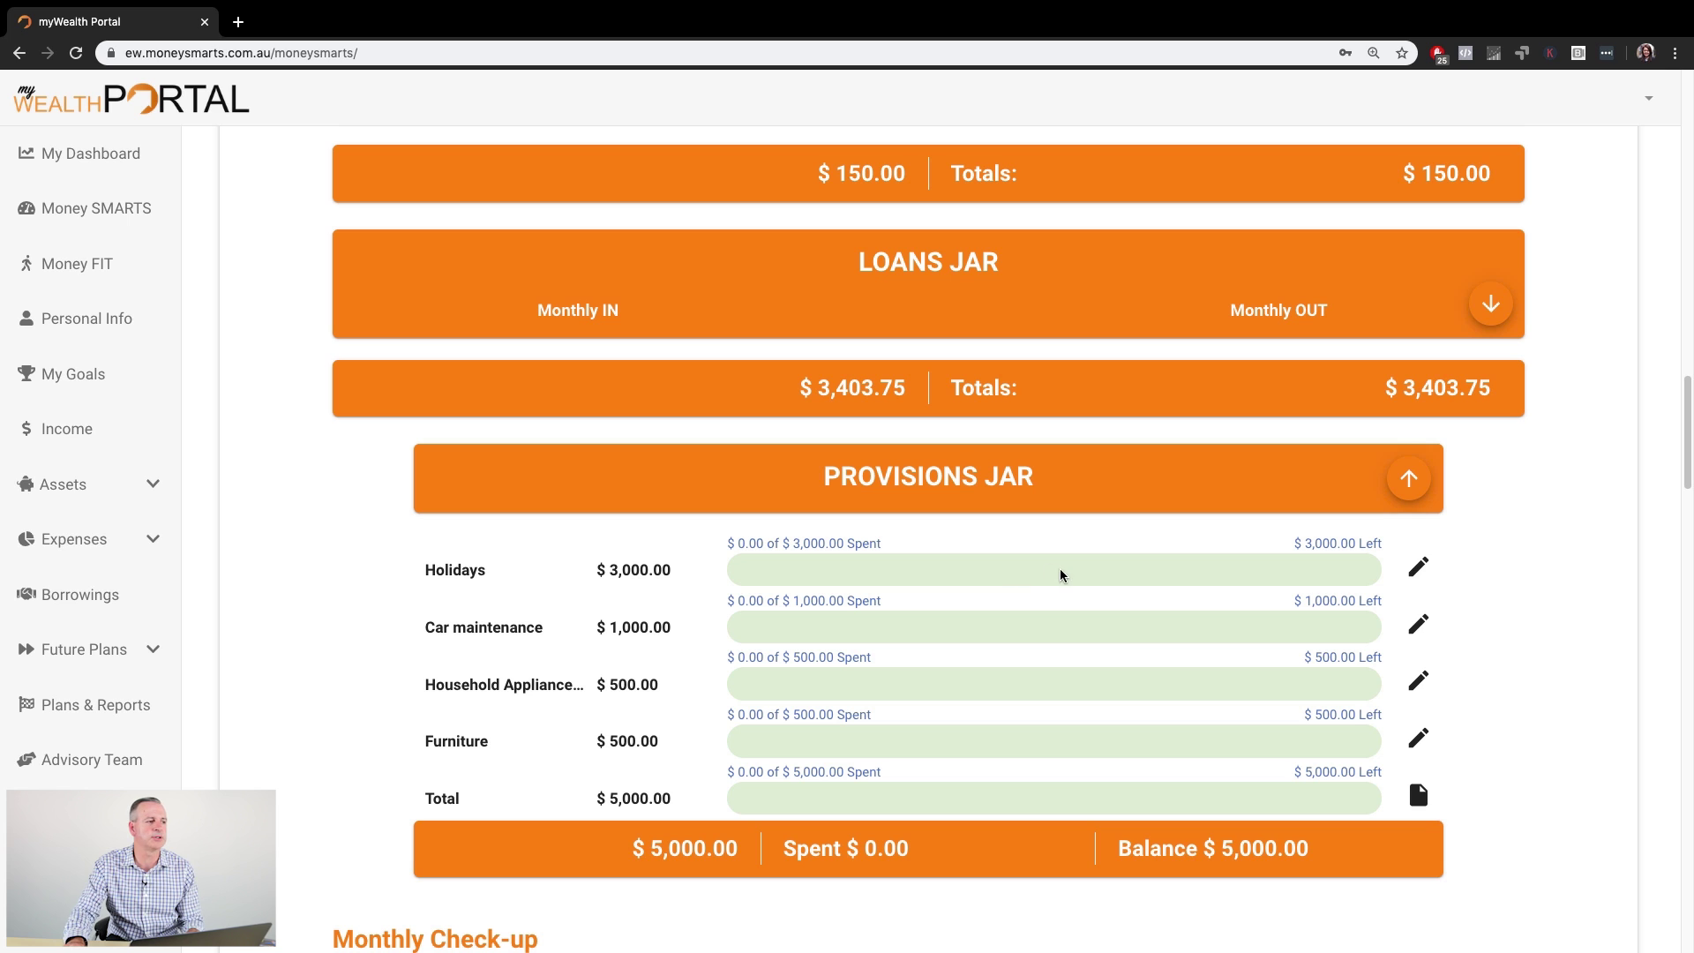
Review the Monthly Check-up's monthly account and credit card balances down to the Check-up Reporting Table.
{"action": "scroll", "coordinate": [1078, 621], "scroll_direction": "down", "scroll_amount": 3}
{"action": "scroll", "coordinate": [1078, 621], "scroll_direction": "down", "scroll_amount": 3}
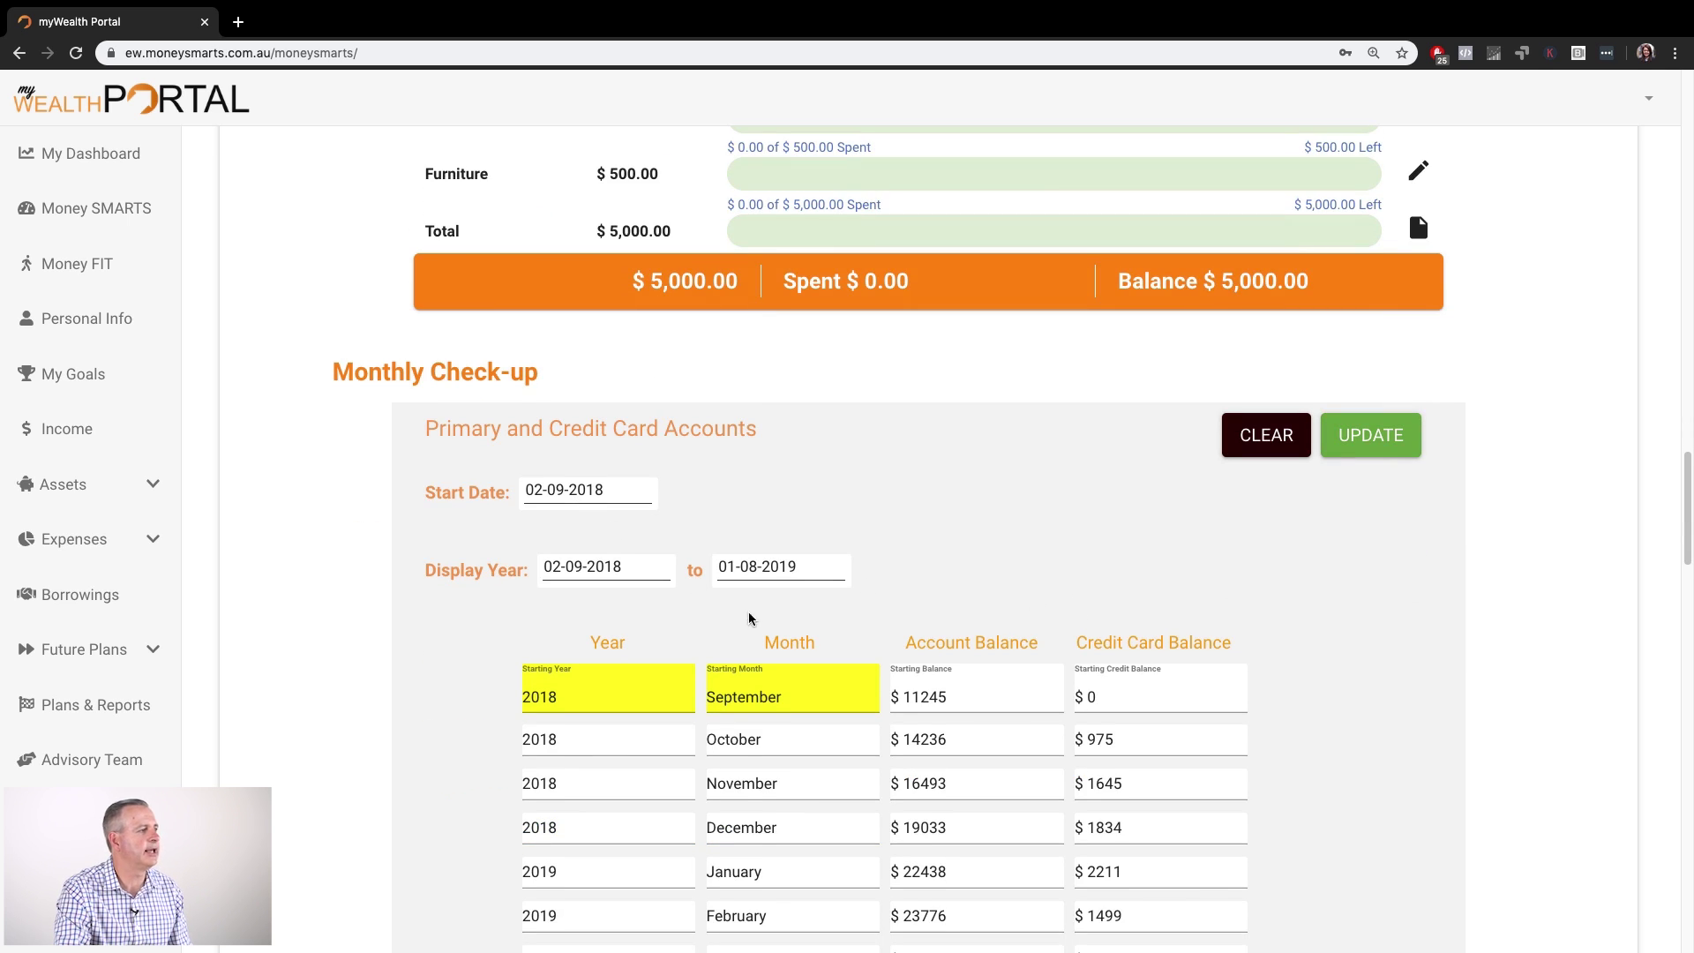
{"action": "scroll", "coordinate": [751, 622], "scroll_direction": "down", "scroll_amount": 1}
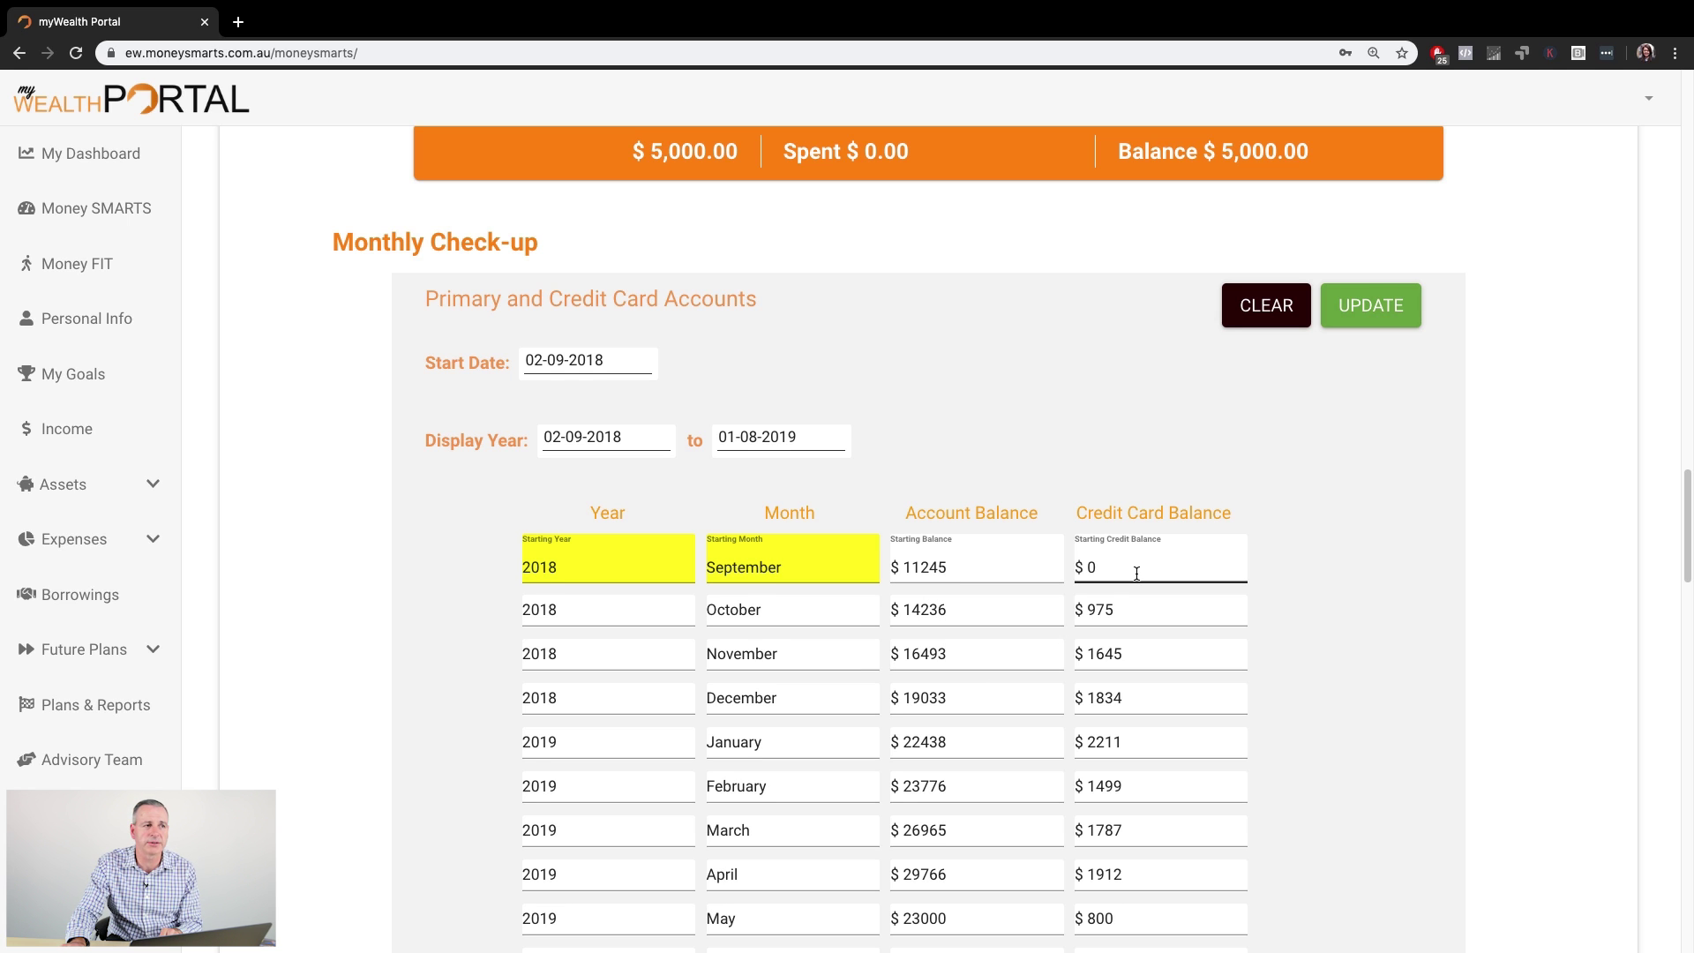
{"action": "scroll", "coordinate": [1137, 574], "scroll_direction": "down", "scroll_amount": 8}
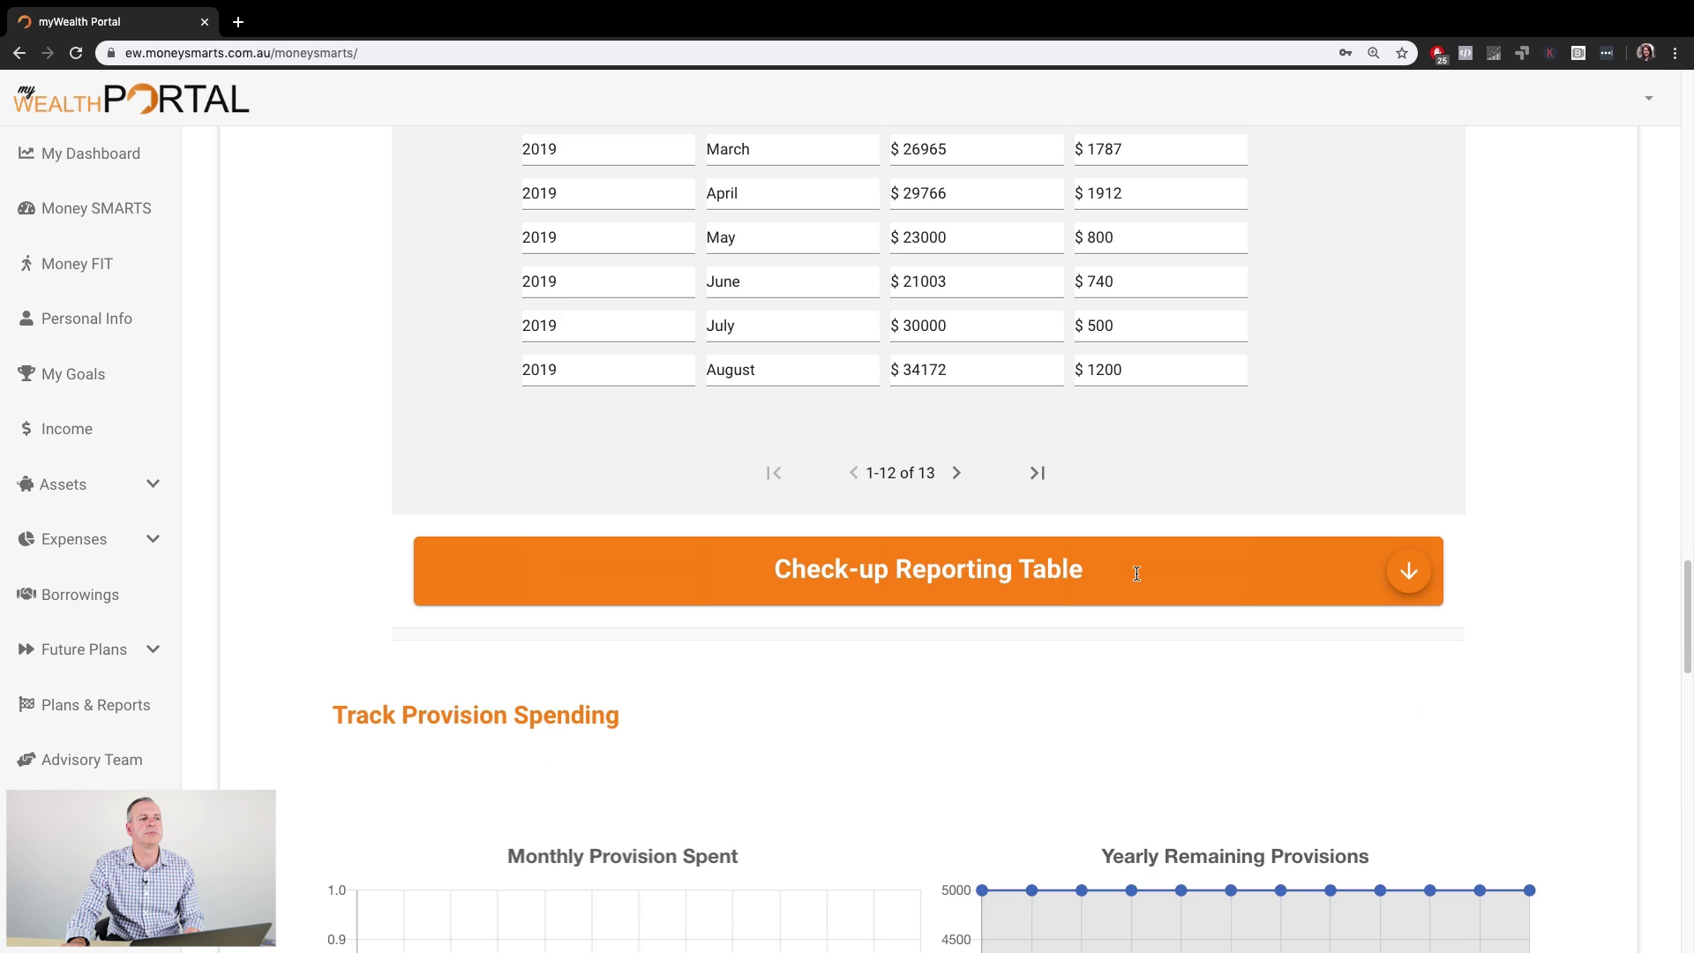
Expand the Check-up Reporting Table, review its monthly cash position and provisions figures, and collapse it again.
{"action": "scroll", "coordinate": [1137, 573], "scroll_direction": "down", "scroll_amount": 5}
{"action": "scroll", "coordinate": [1136, 572], "scroll_direction": "up", "scroll_amount": 3}
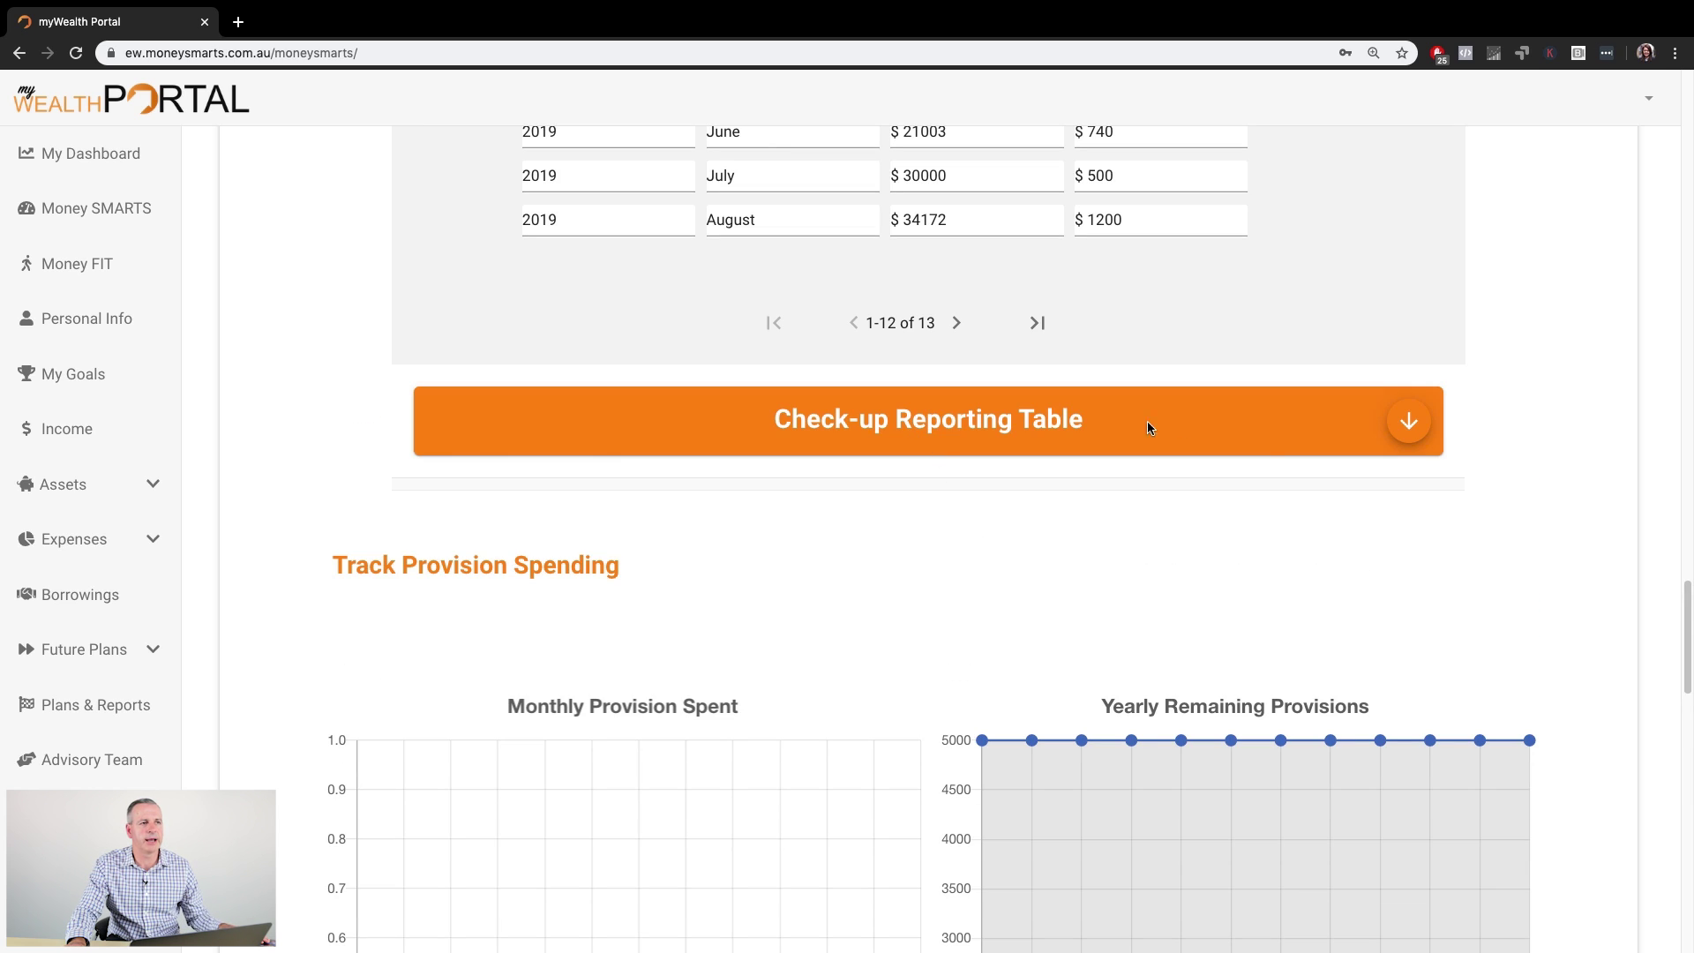
{"action": "left_click", "coordinate": [1409, 421]}
{"action": "scroll", "coordinate": [1192, 617], "scroll_direction": "down", "scroll_amount": 2}
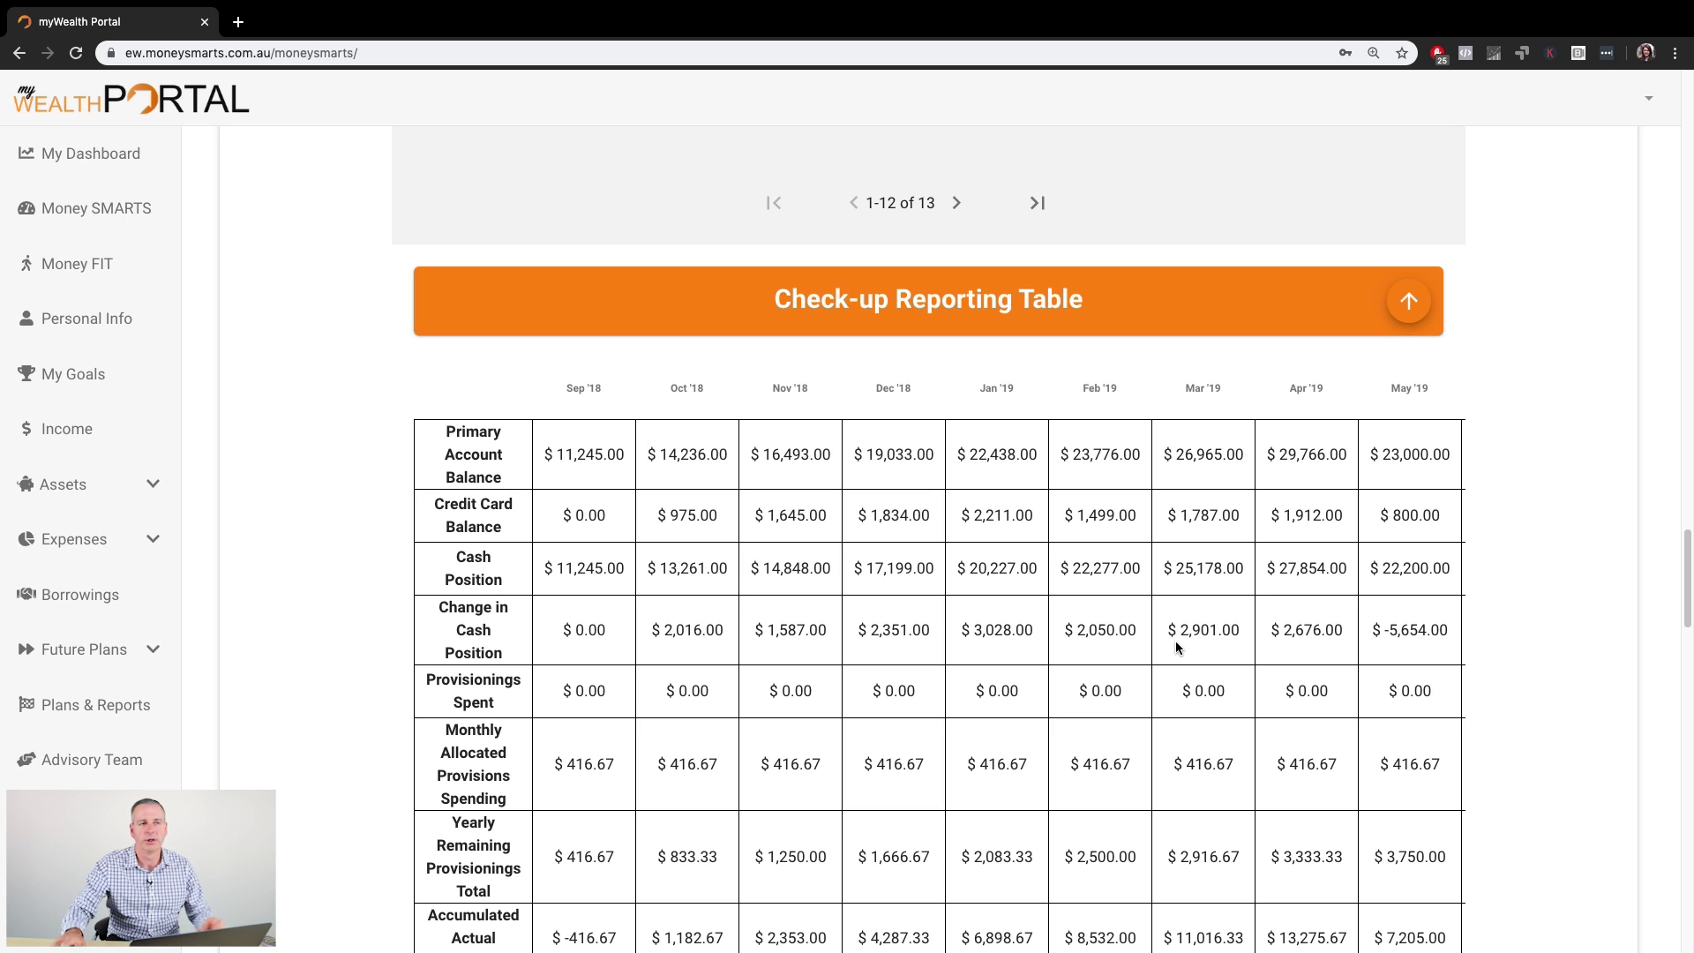
{"action": "left_click", "coordinate": [1409, 302]}
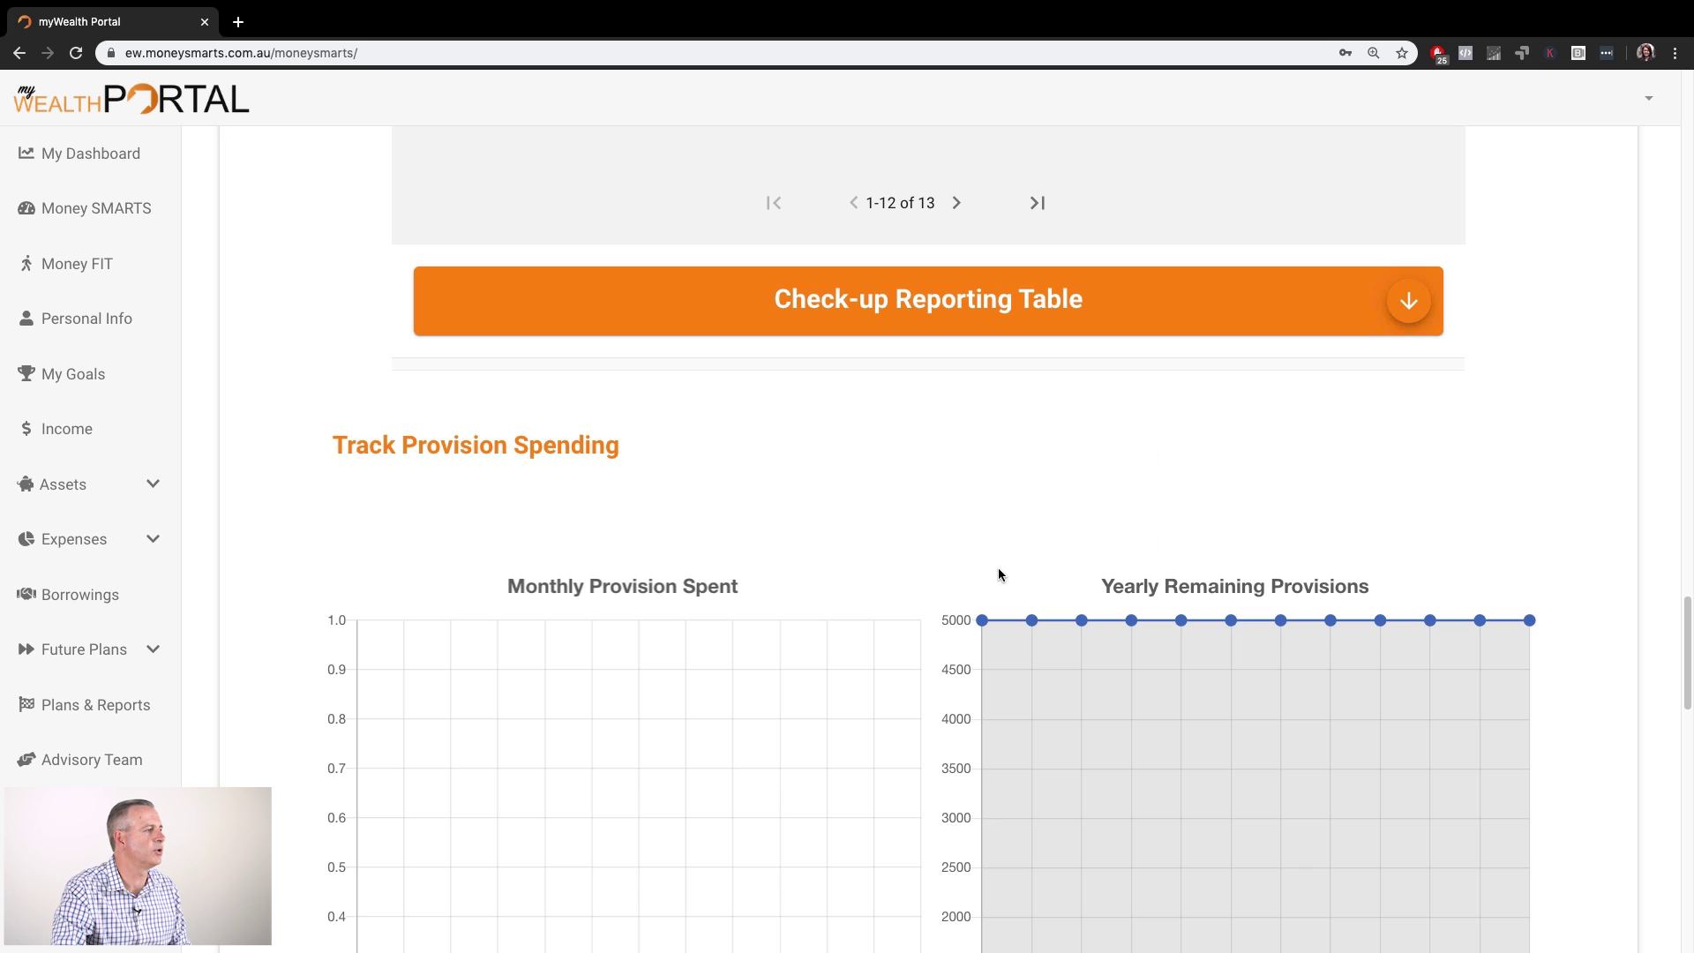
Review the Track Provision Spending and Track Regular Spending charts down to the Monthly excess surplus/deficit and Primary Account Rolling Balance.
{"action": "scroll", "coordinate": [872, 540], "scroll_direction": "down", "scroll_amount": 8}
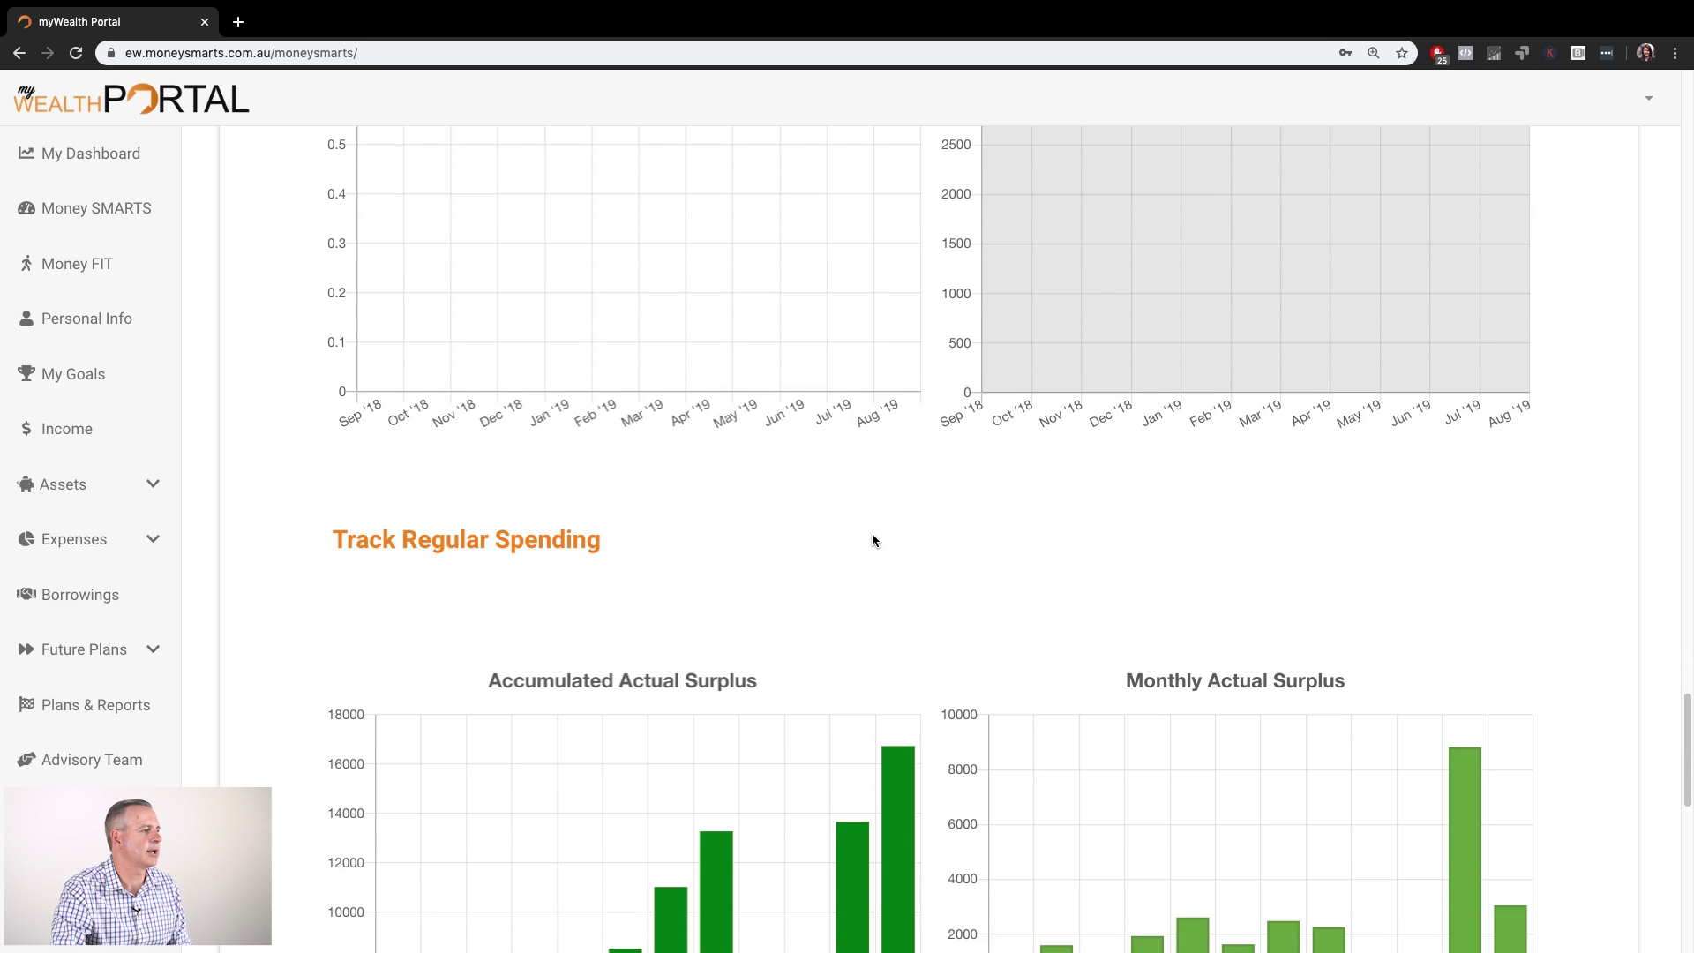
{"action": "scroll", "coordinate": [871, 540], "scroll_direction": "down", "scroll_amount": 4}
{"action": "scroll", "coordinate": [872, 540], "scroll_direction": "down", "scroll_amount": 2}
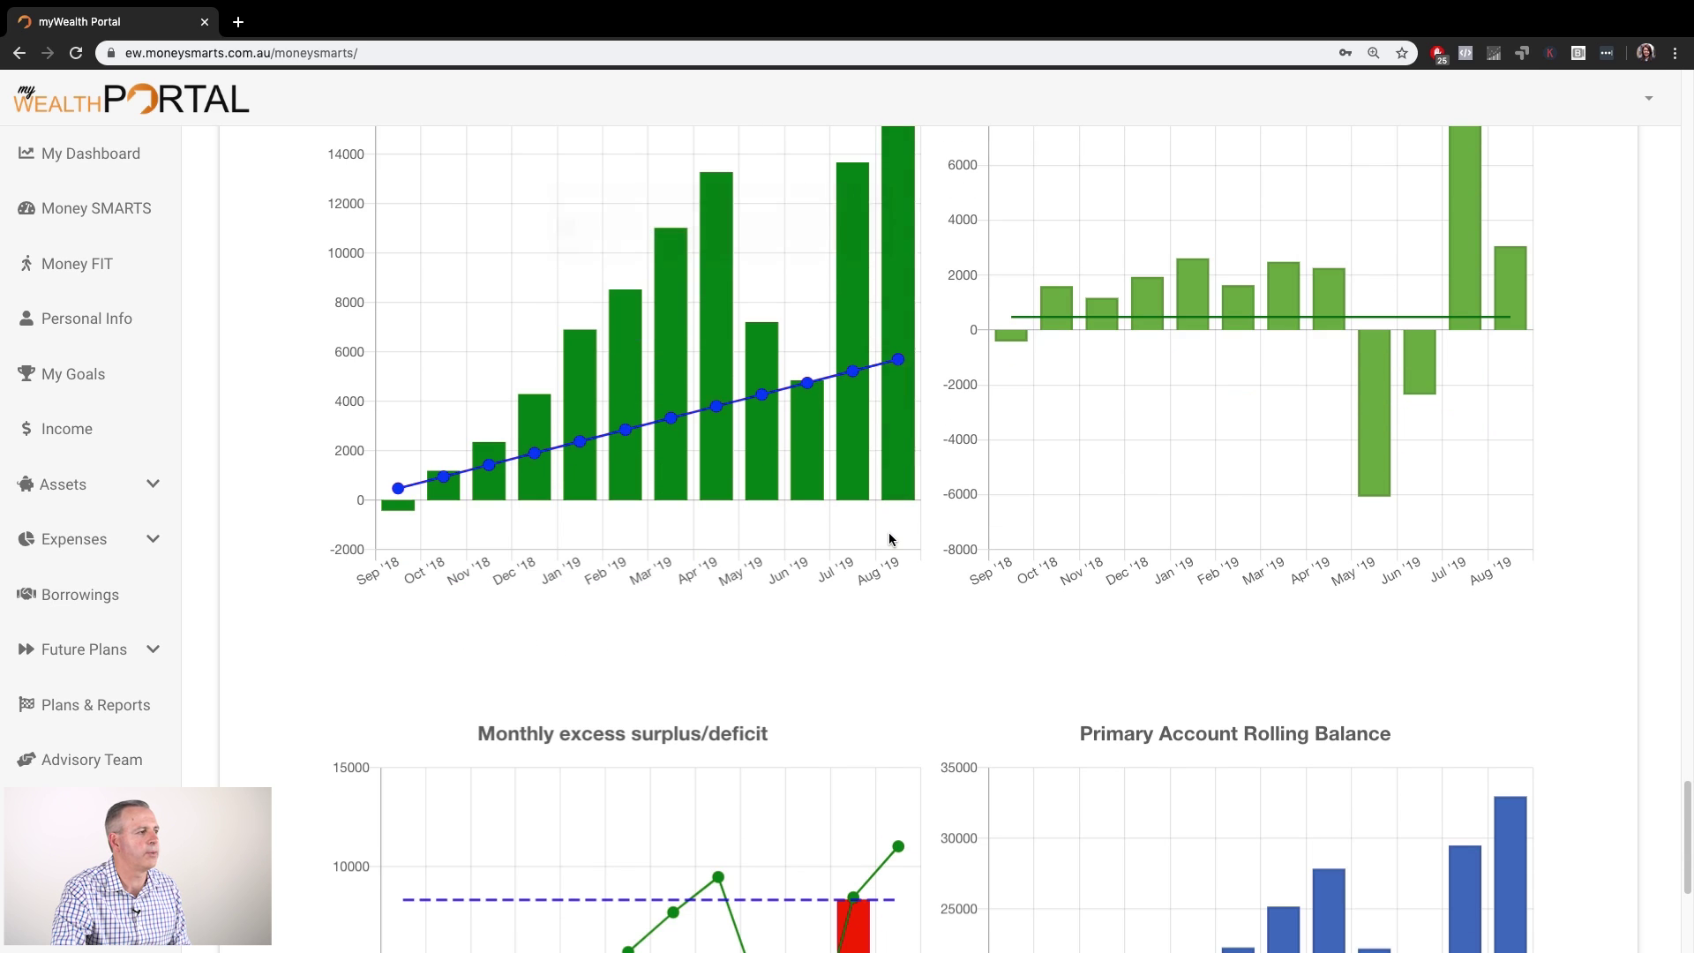
{"action": "scroll", "coordinate": [887, 539], "scroll_direction": "down", "scroll_amount": 5}
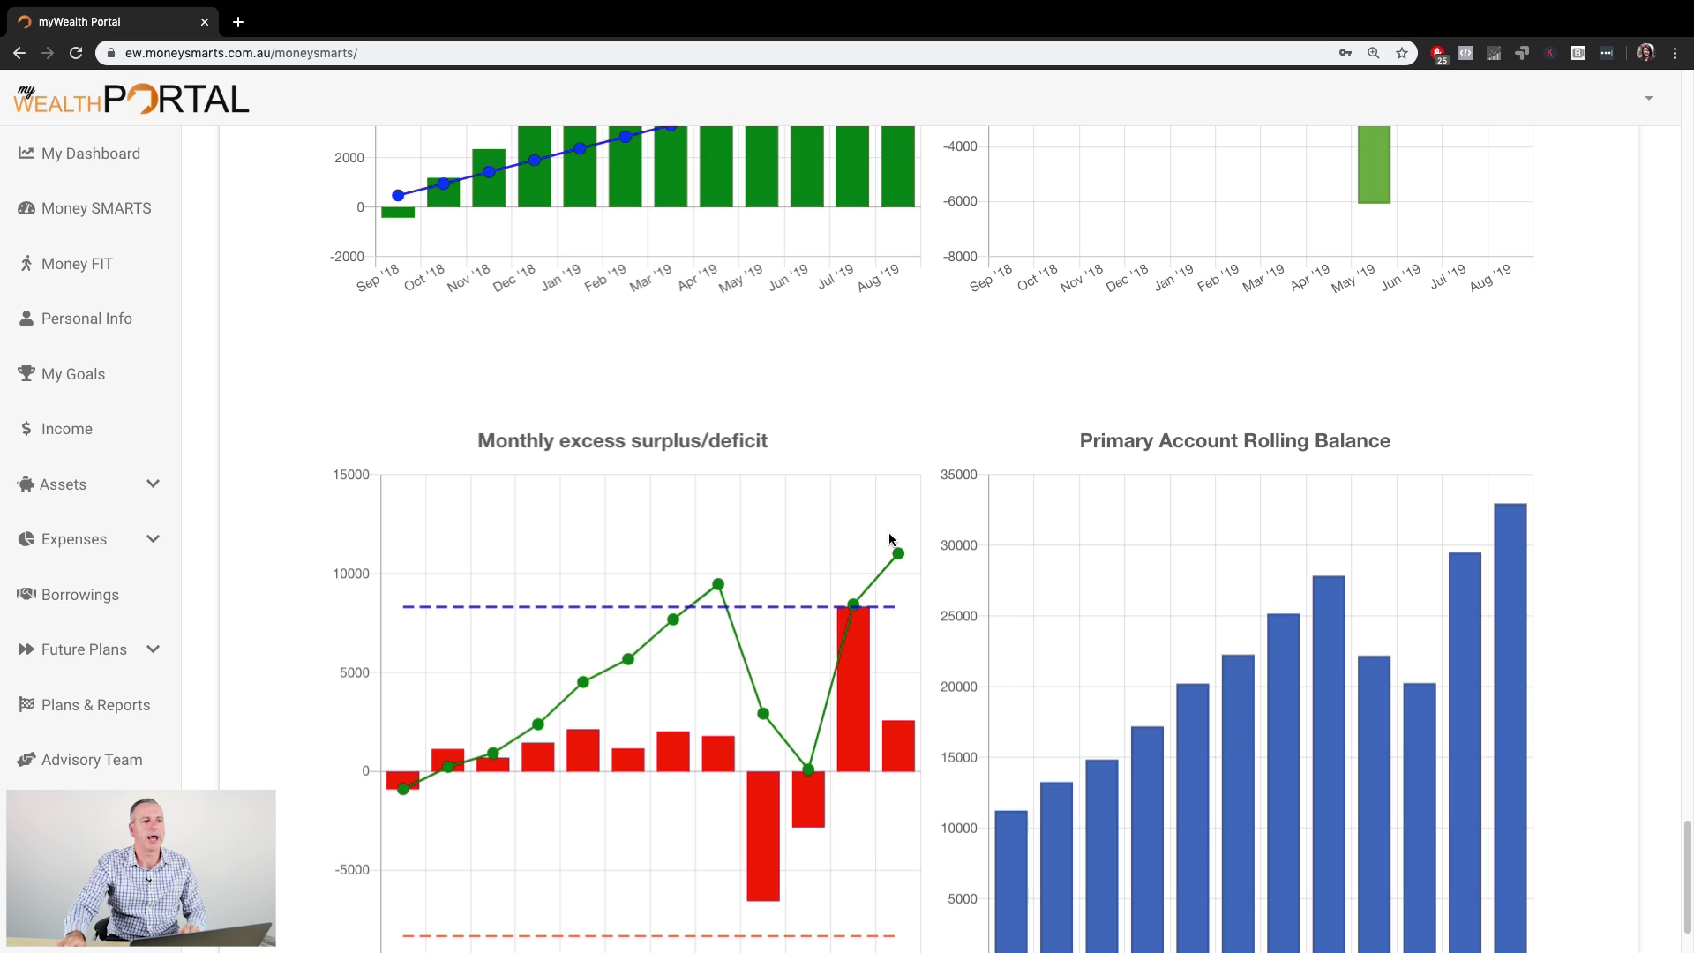
{"action": "mouse_move", "coordinate": [1200, 766]}
{"action": "scroll", "coordinate": [1200, 766], "scroll_direction": "down", "scroll_amount": 2}
Reopen the Check-up Reporting Table, compare it with the Provisions Jar and monthly account balances, and collapse it.
{"action": "scroll", "coordinate": [1201, 766], "scroll_direction": "up", "scroll_amount": 20}
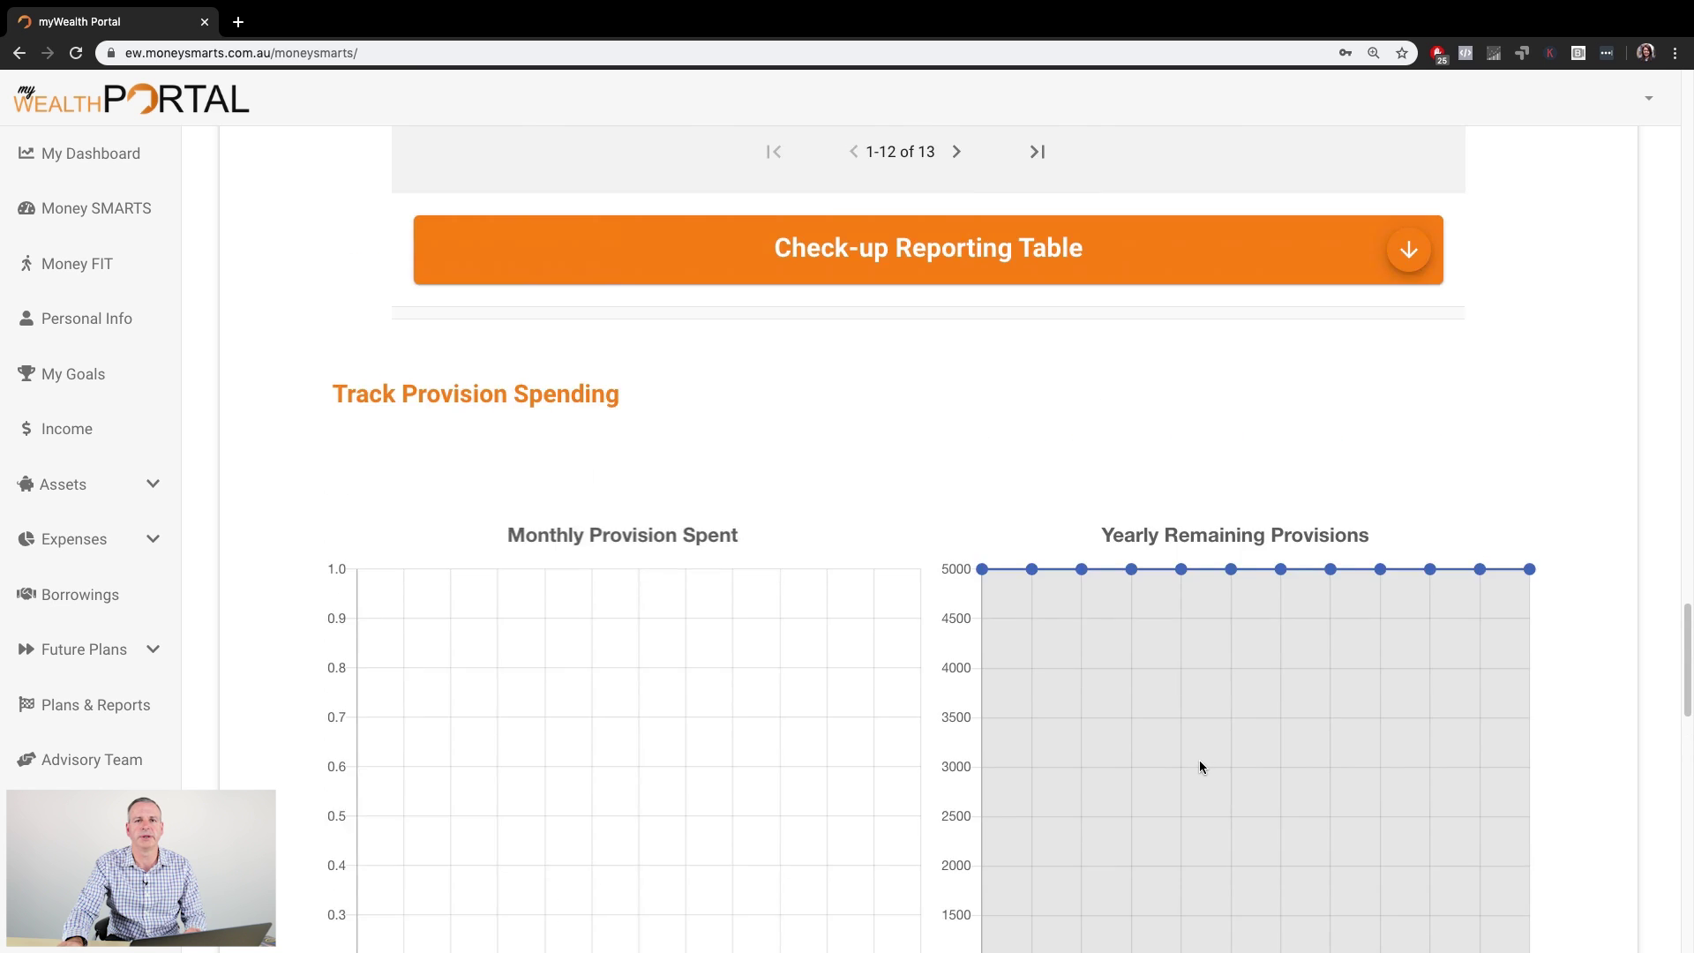
{"action": "scroll", "coordinate": [1199, 766], "scroll_direction": "up", "scroll_amount": 4}
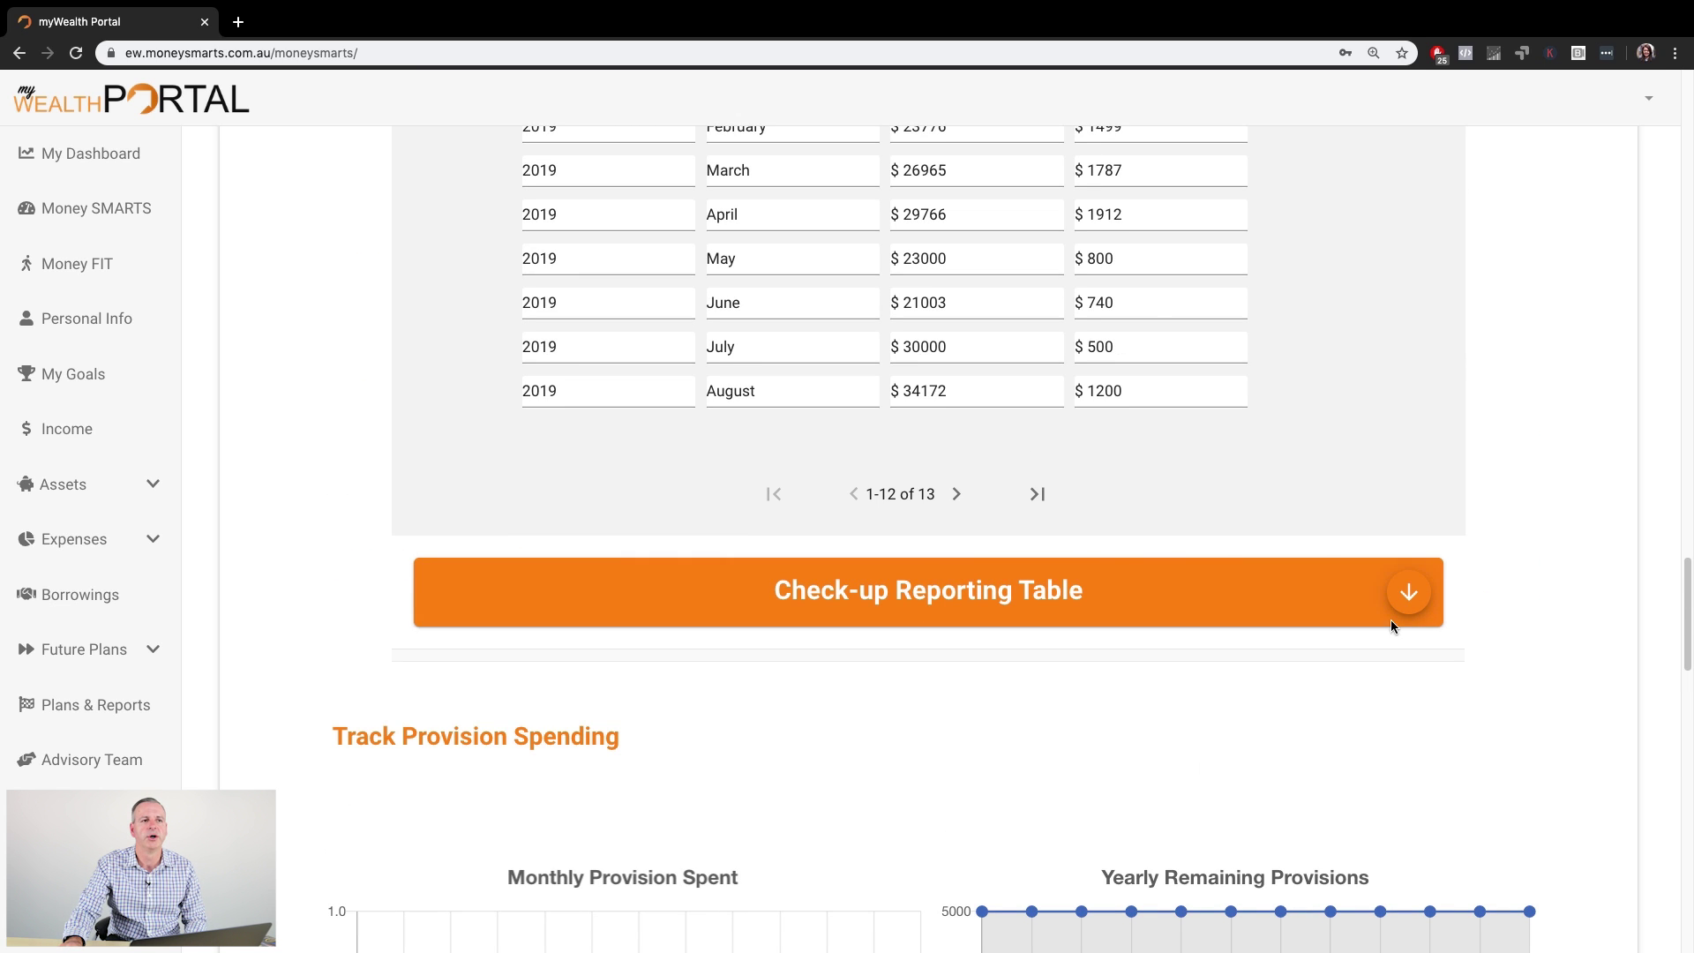
{"action": "left_click", "coordinate": [1407, 595]}
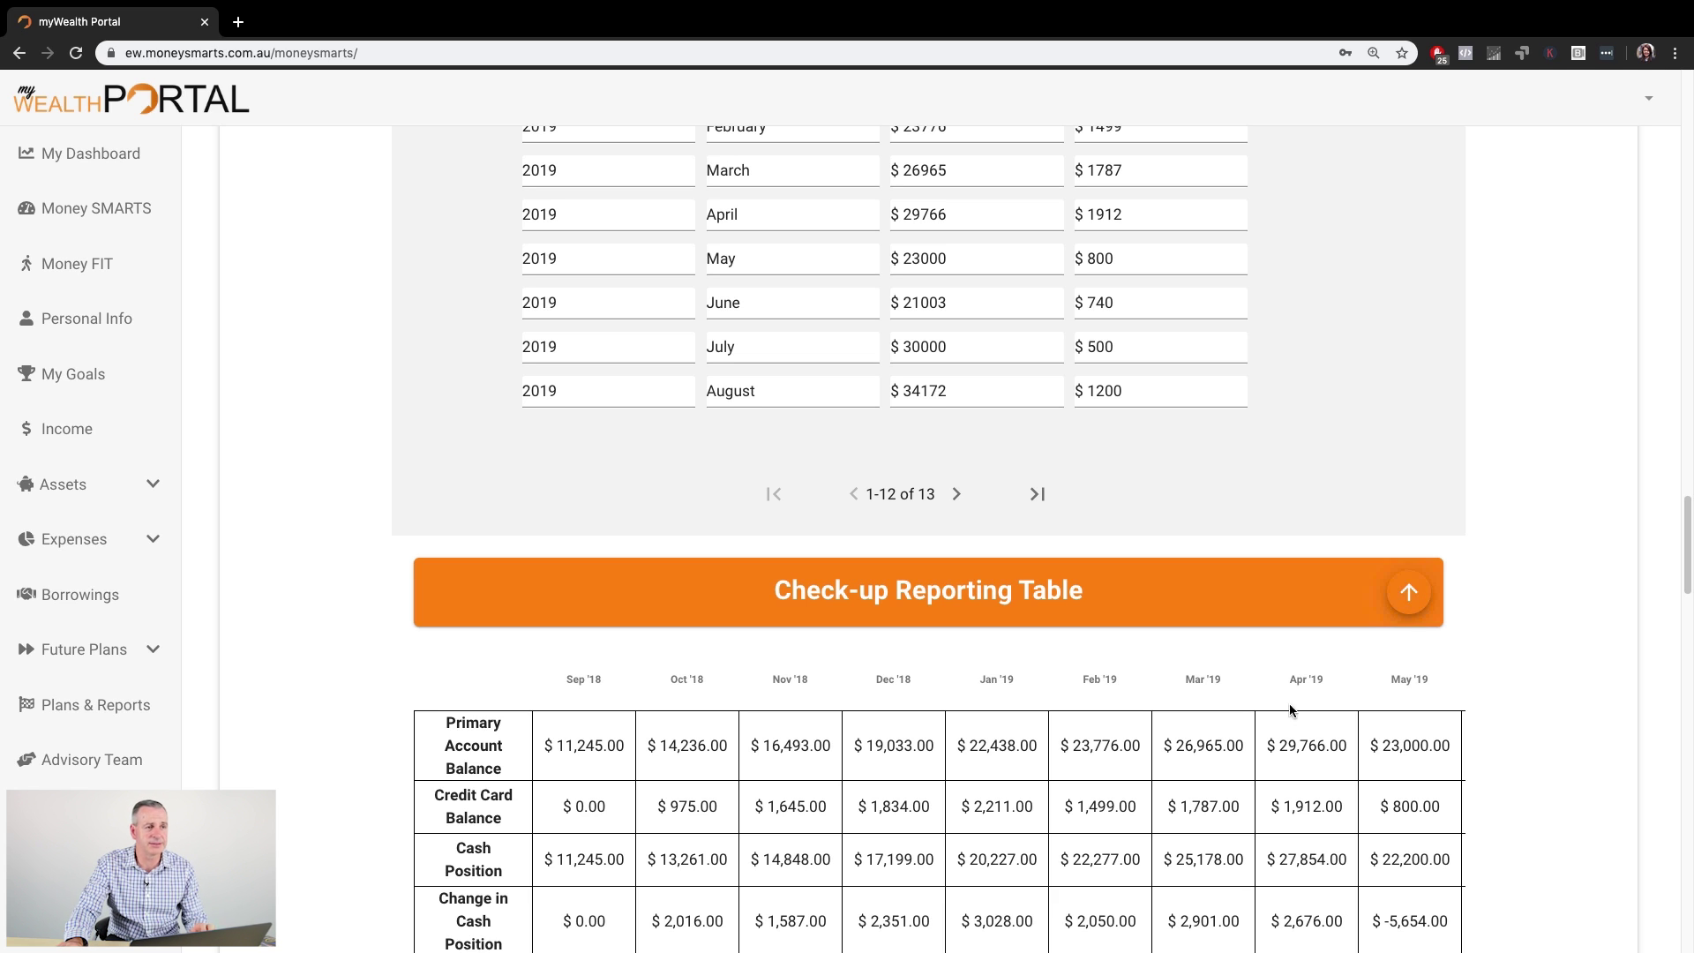
{"action": "scroll", "coordinate": [1268, 712], "scroll_direction": "up", "scroll_amount": 8}
{"action": "scroll", "coordinate": [1268, 712], "scroll_direction": "up", "scroll_amount": 5}
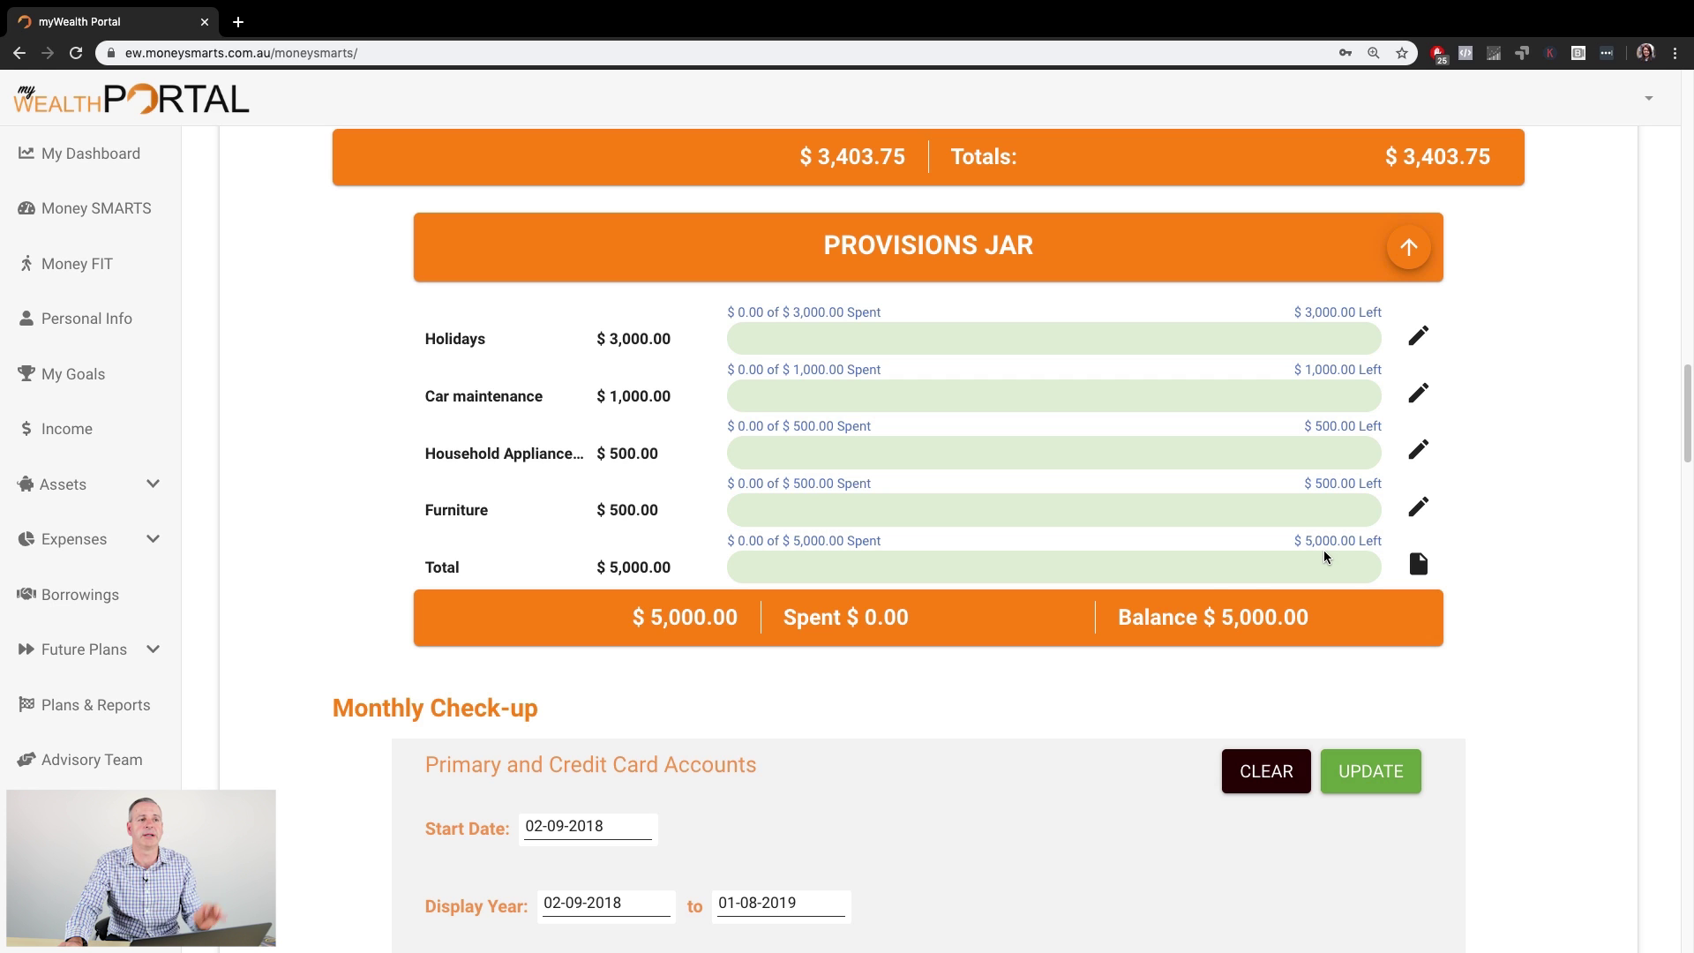
{"action": "scroll", "coordinate": [1108, 681], "scroll_direction": "down", "scroll_amount": 10}
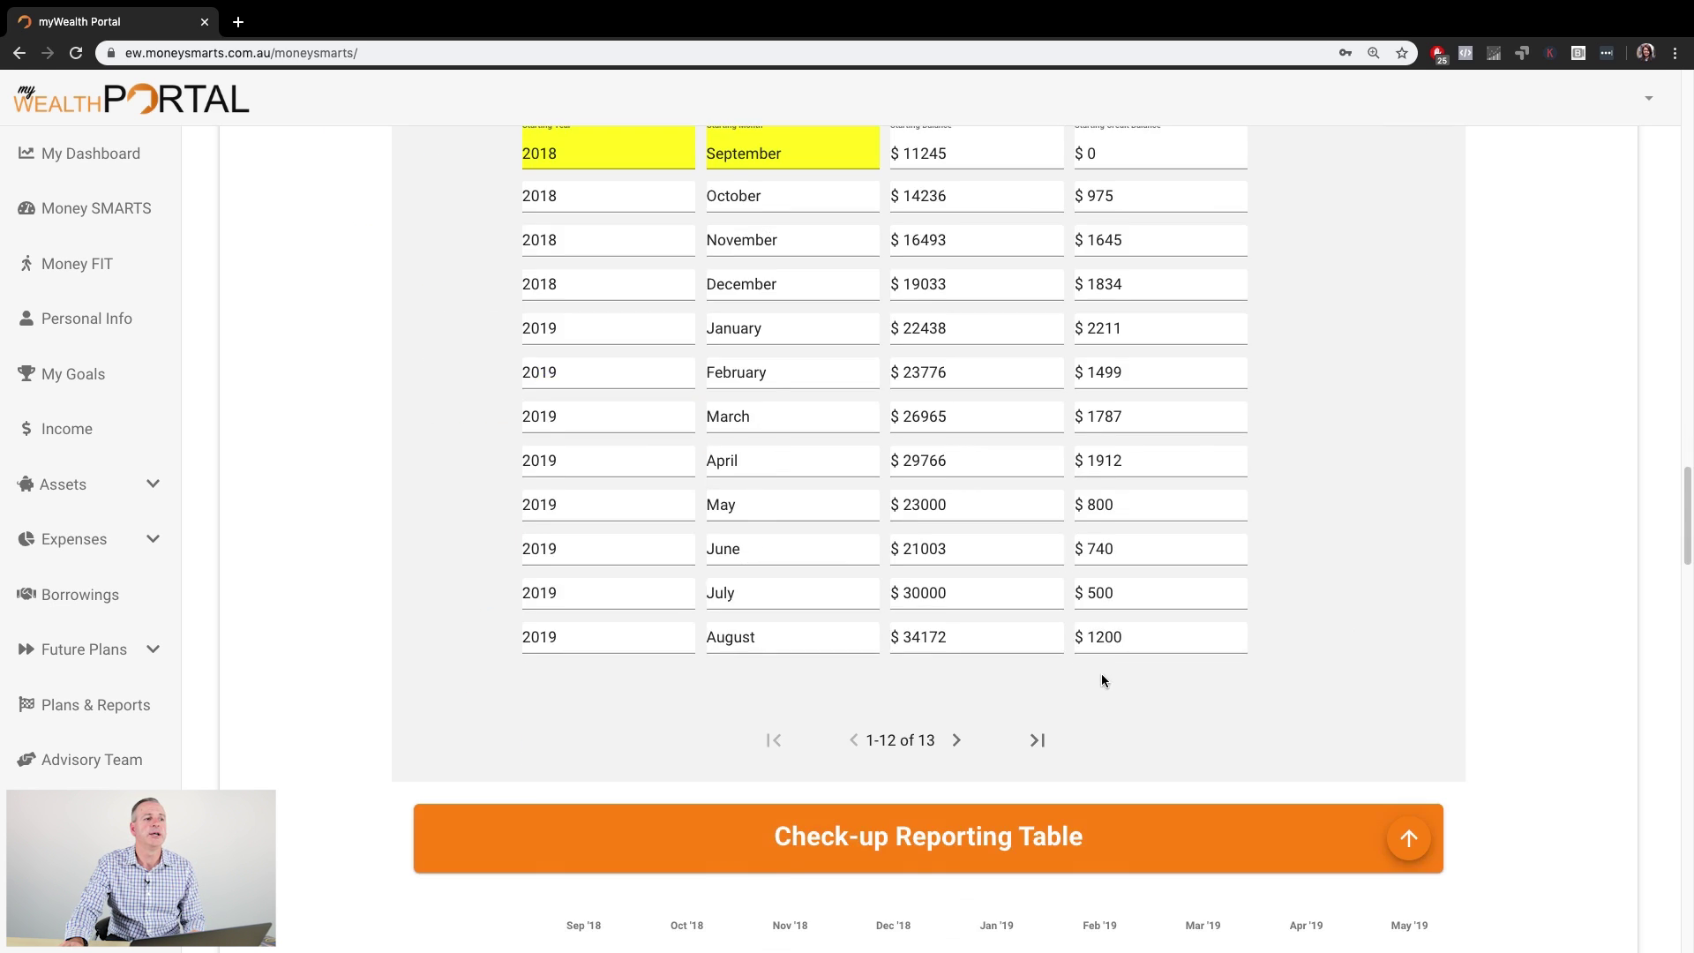
{"action": "scroll", "coordinate": [1101, 679], "scroll_direction": "down", "scroll_amount": 14}
{"action": "scroll", "coordinate": [1101, 676], "scroll_direction": "up", "scroll_amount": 6}
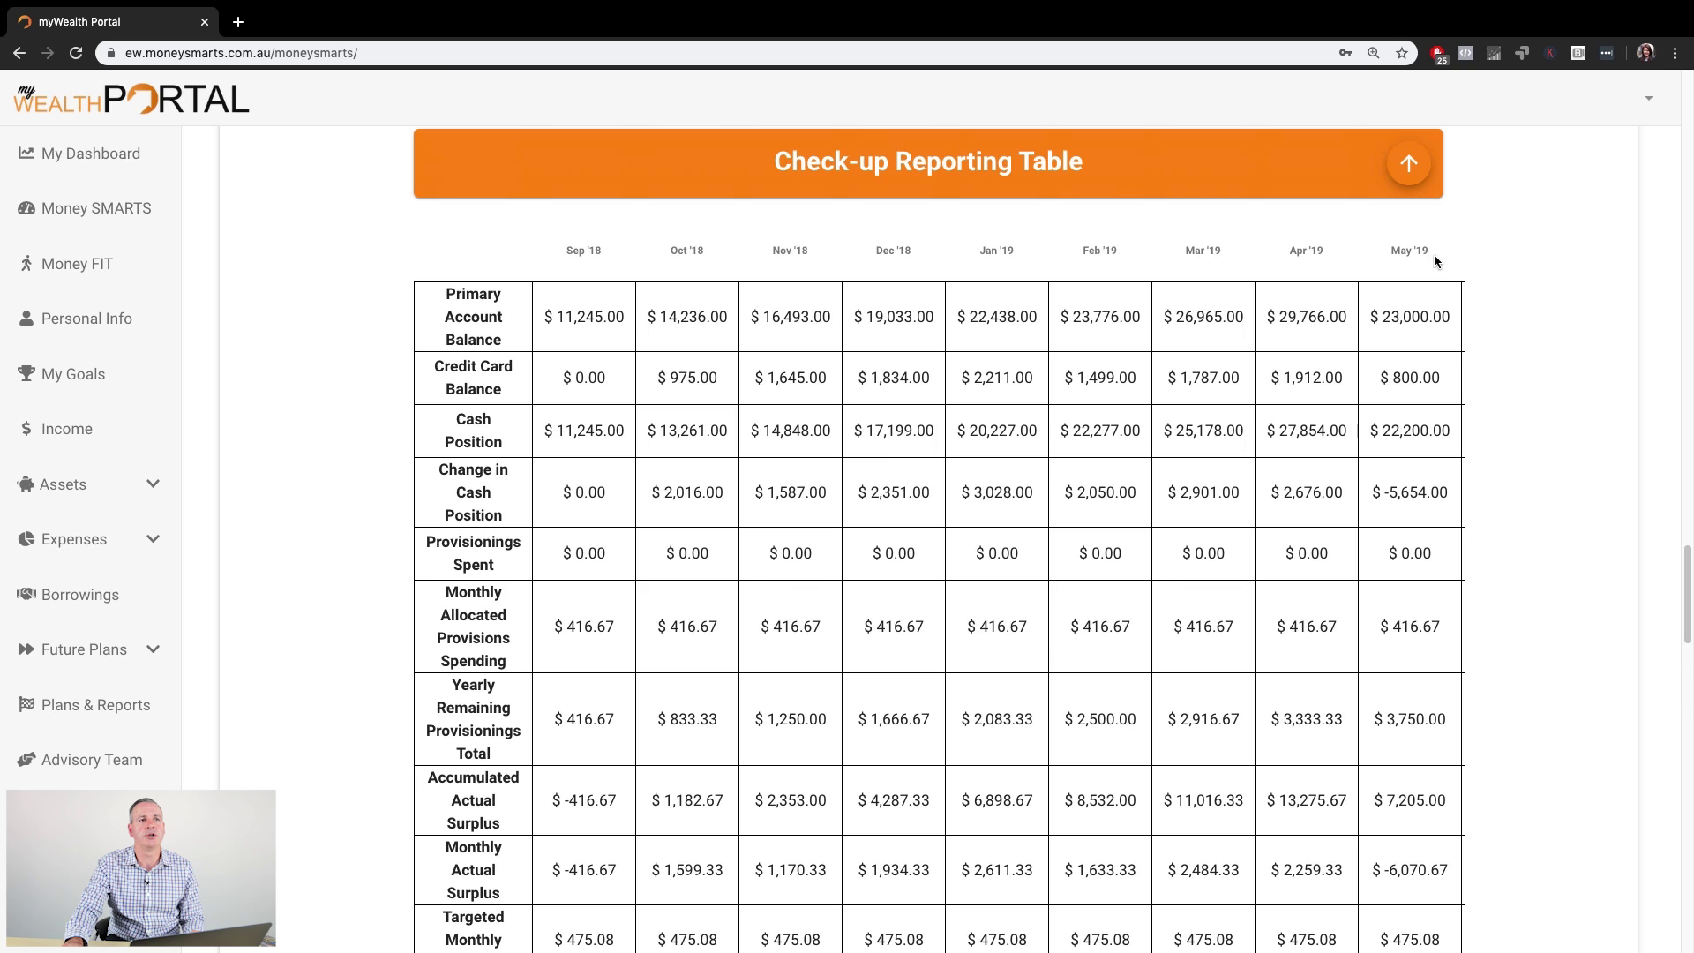
{"action": "left_click", "coordinate": [1406, 164]}
Examine the monthly bars against the rolling targeted surplus in the Accumulated Actual Surplus chart under Track Regular Spending.
{"action": "scroll", "coordinate": [1191, 450], "scroll_direction": "down", "scroll_amount": 4}
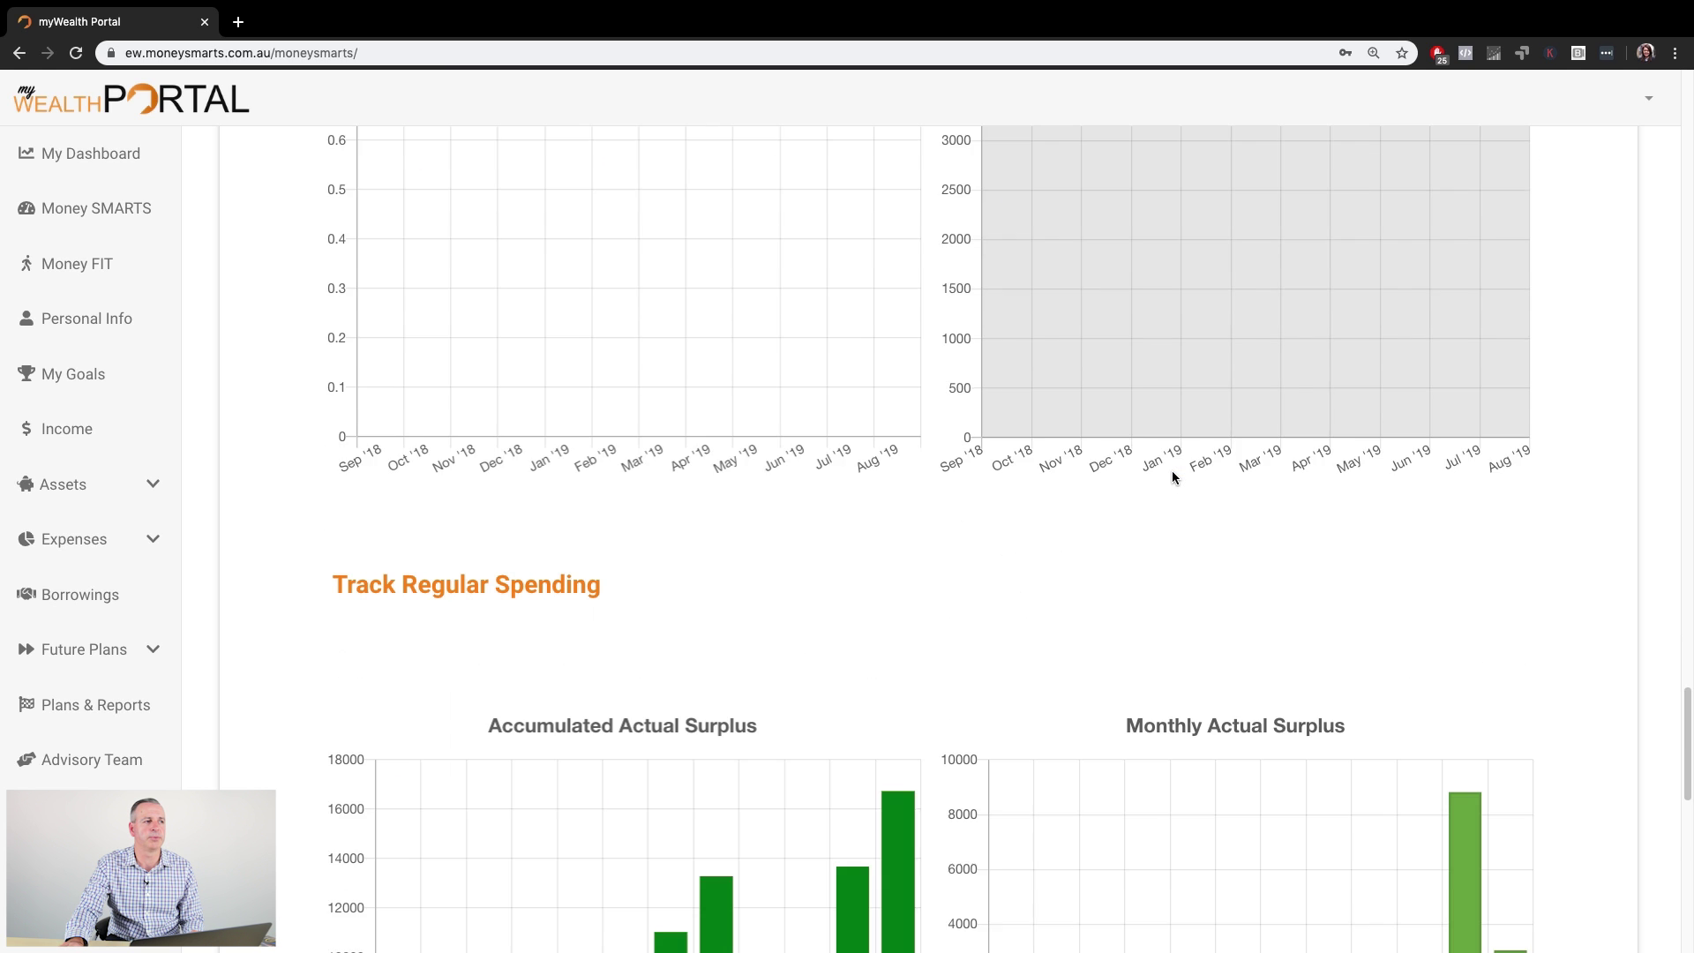
{"action": "scroll", "coordinate": [1172, 477], "scroll_direction": "down", "scroll_amount": 4}
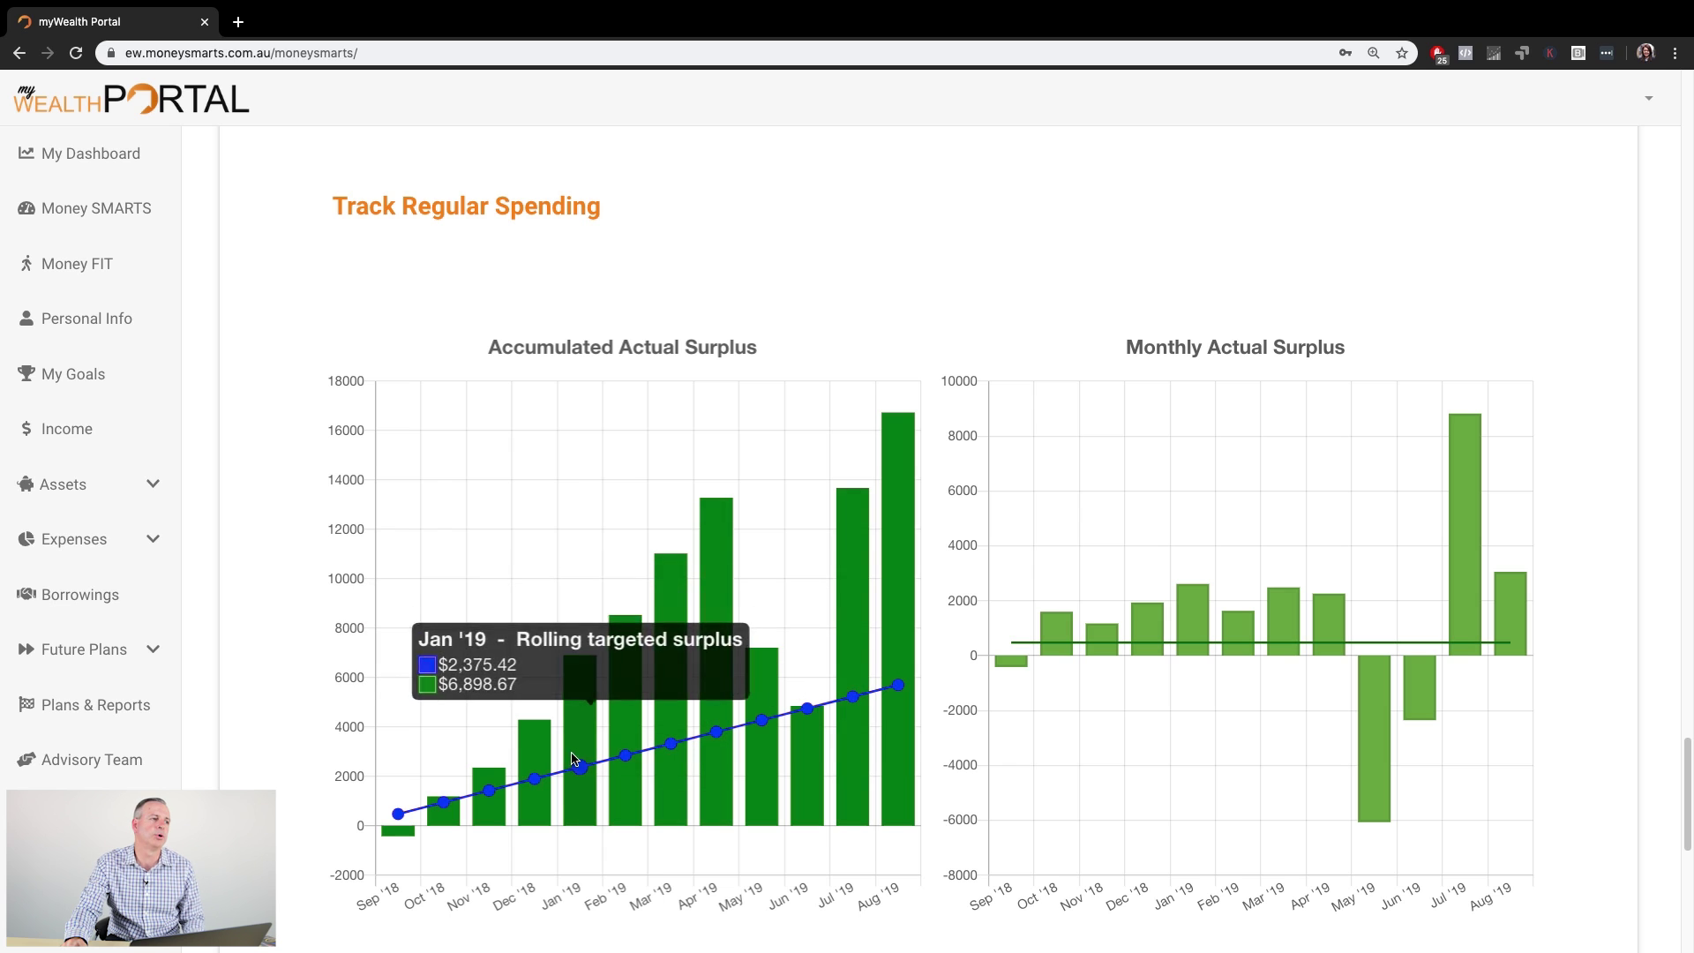
{"action": "mouse_move", "coordinate": [721, 552]}
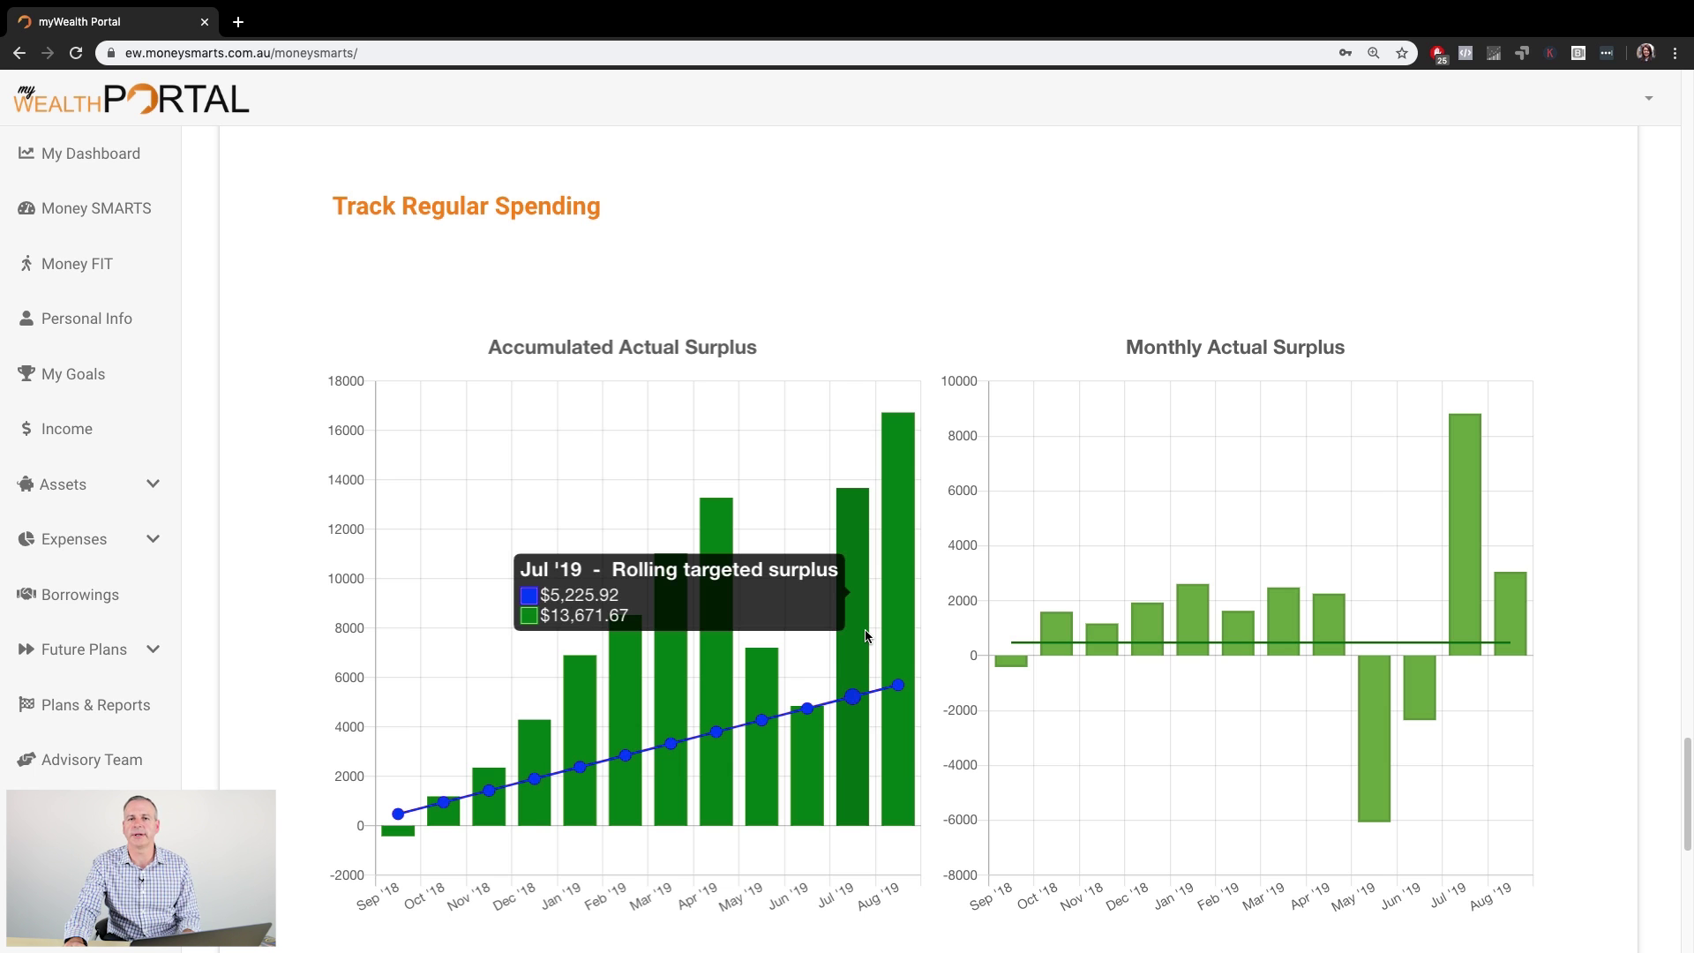
{"action": "scroll", "coordinate": [958, 633], "scroll_direction": "up", "scroll_amount": 3}
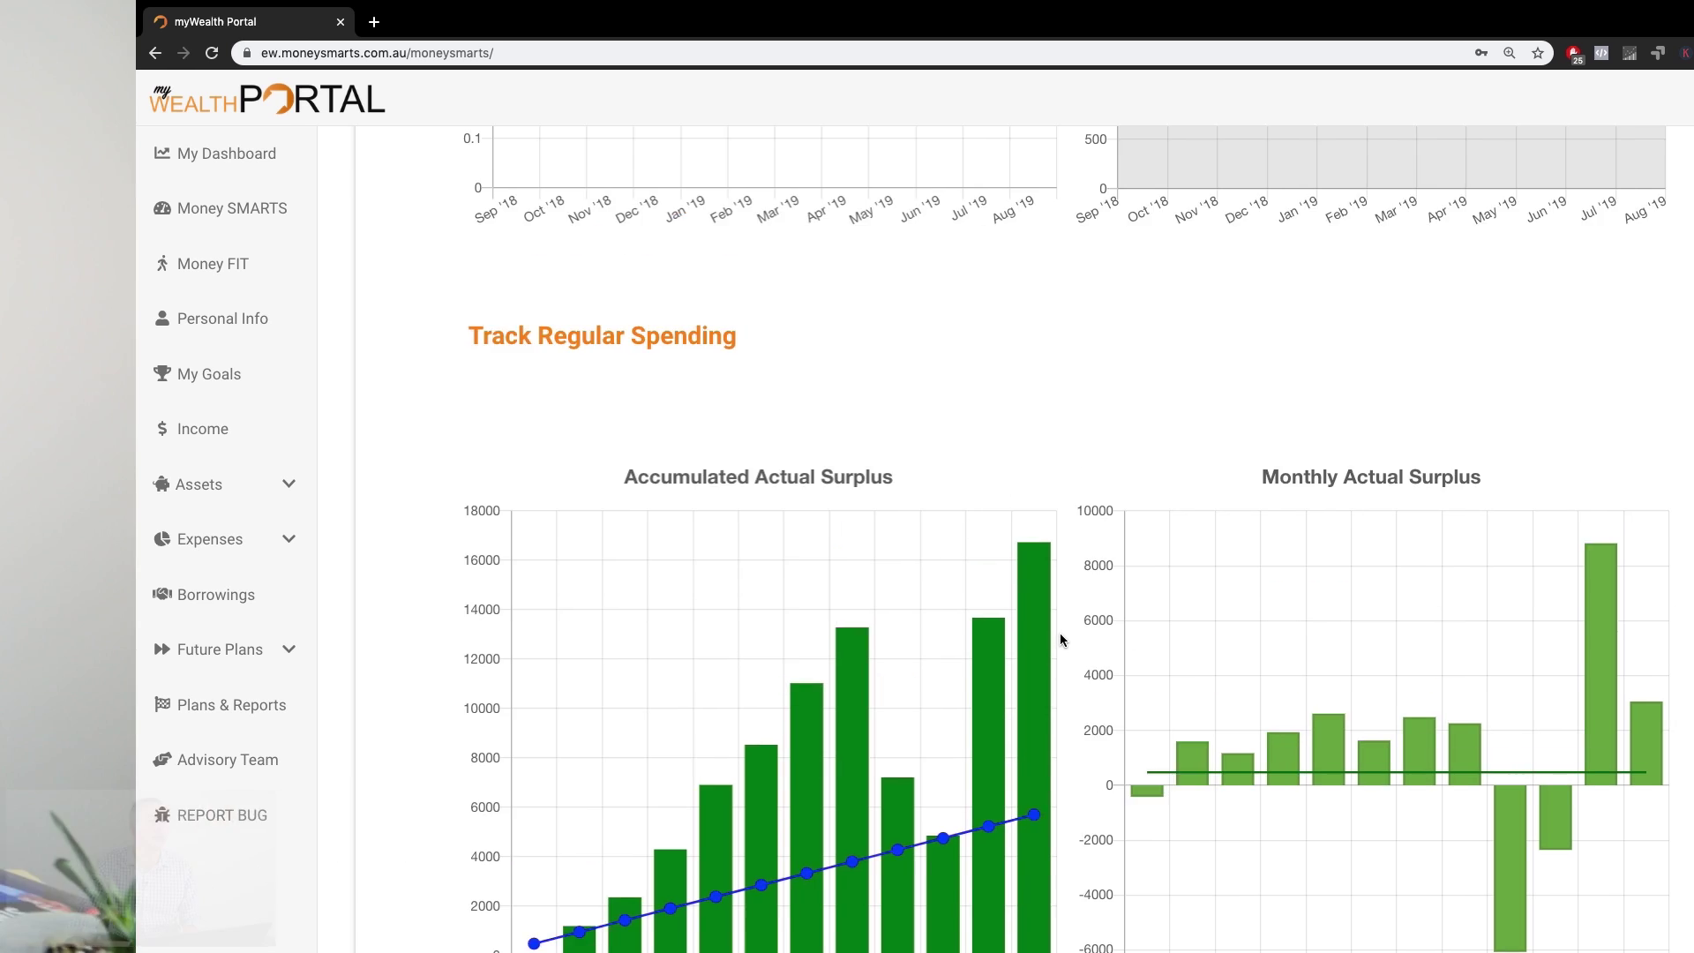